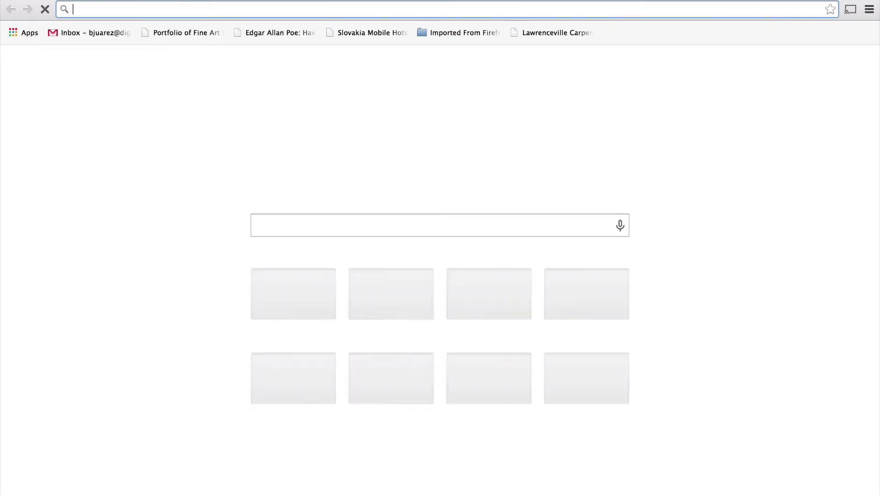
- Load the DigitalChalk demo account login page in Chrome from the address bar
text(ut)
key(Return)
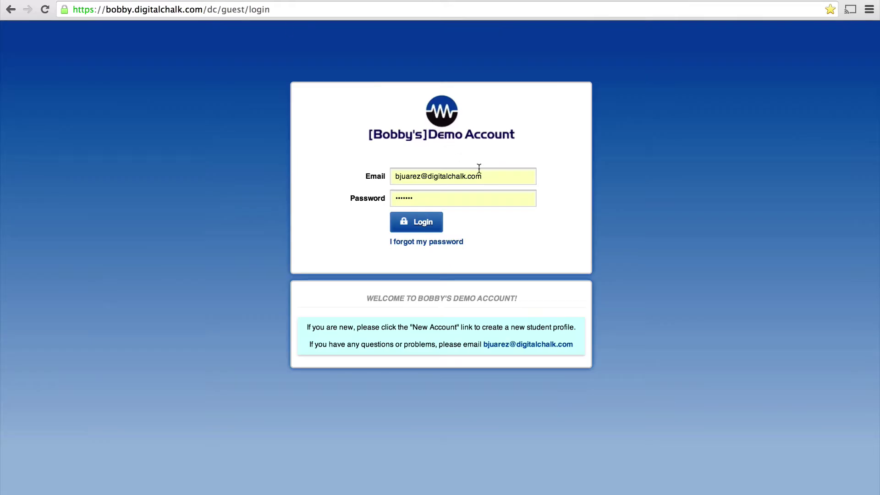
- Replace the email with the saved student login from autofill and log in
drag(479, 169, 359, 174)
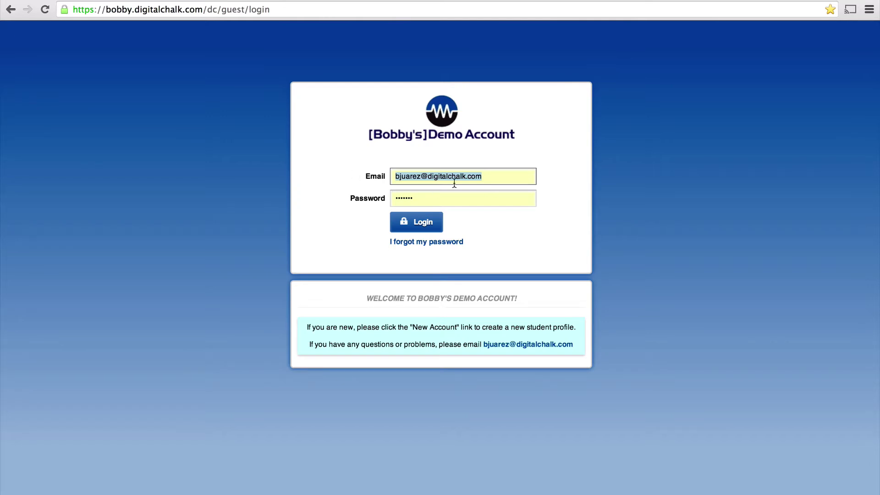
key(Tab)
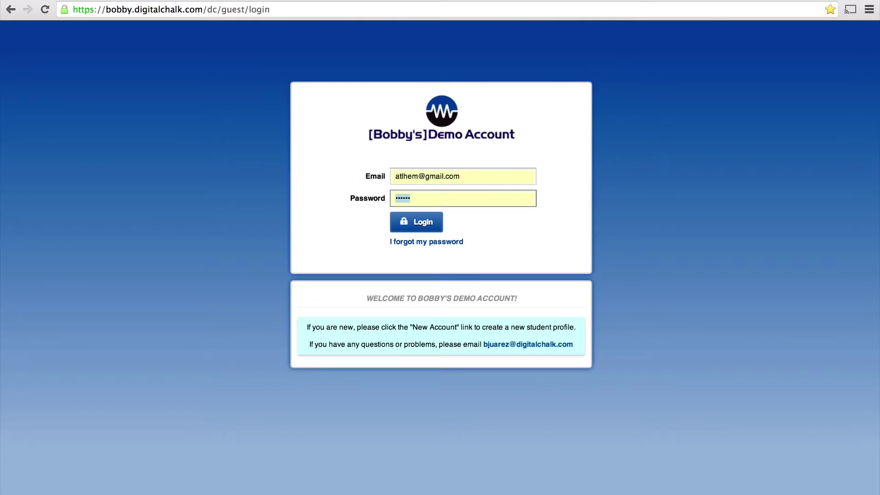
click(430, 230)
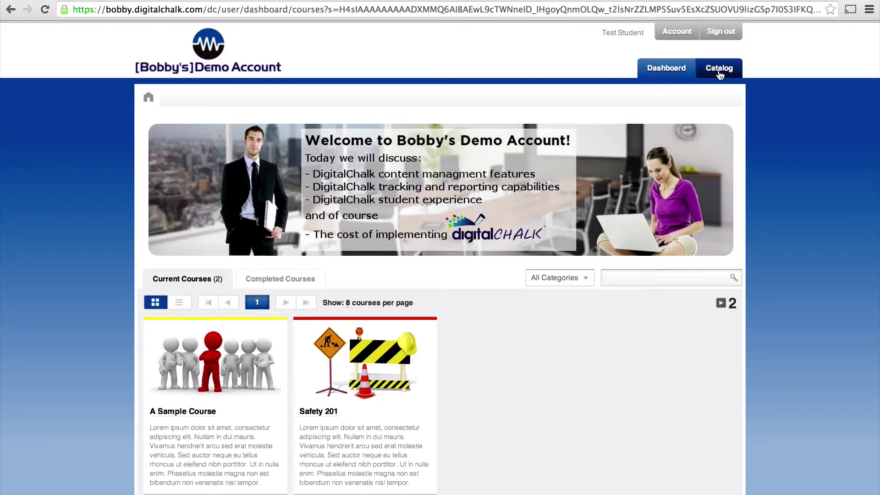
- Browse the catalog's Courses and Categories views, then filter to the Leadership category
click(720, 68)
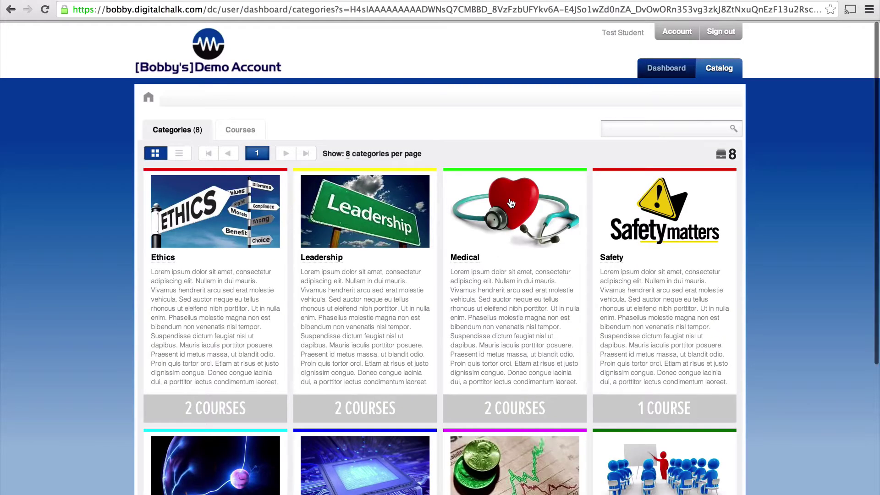
scroll(397, 191, down, 3)
scroll(445, 233, up, 3)
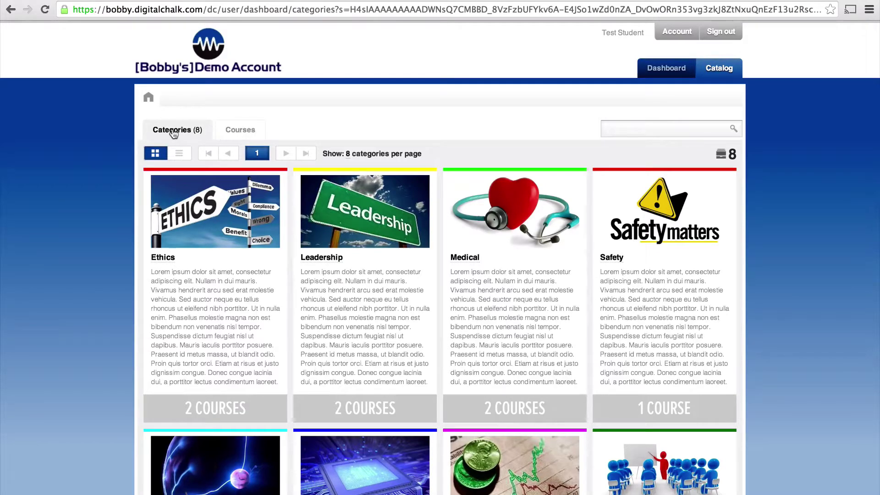
click(232, 131)
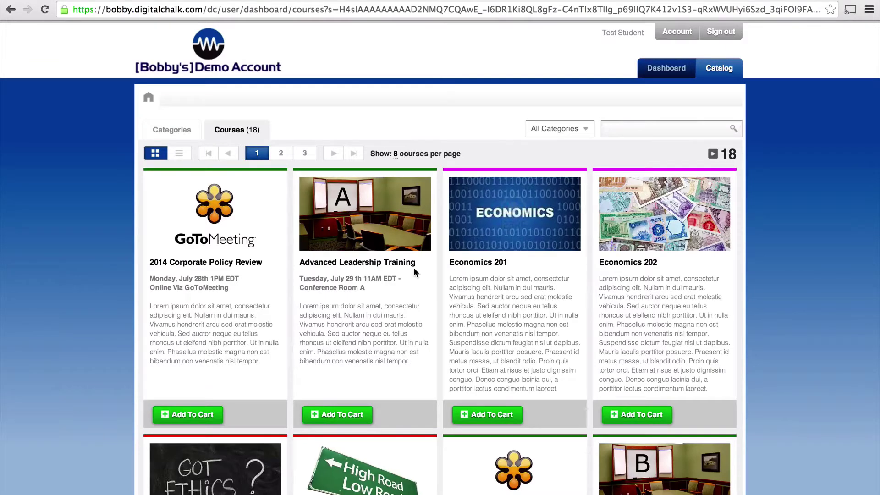
click(173, 131)
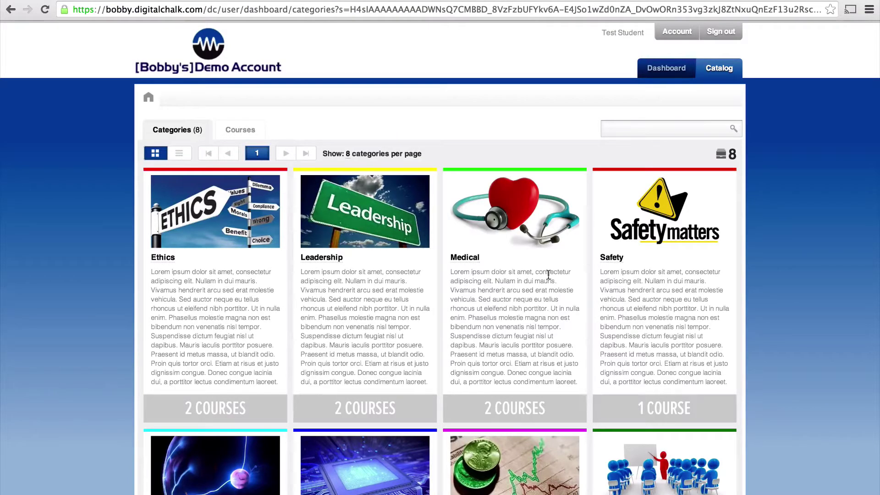
click(389, 230)
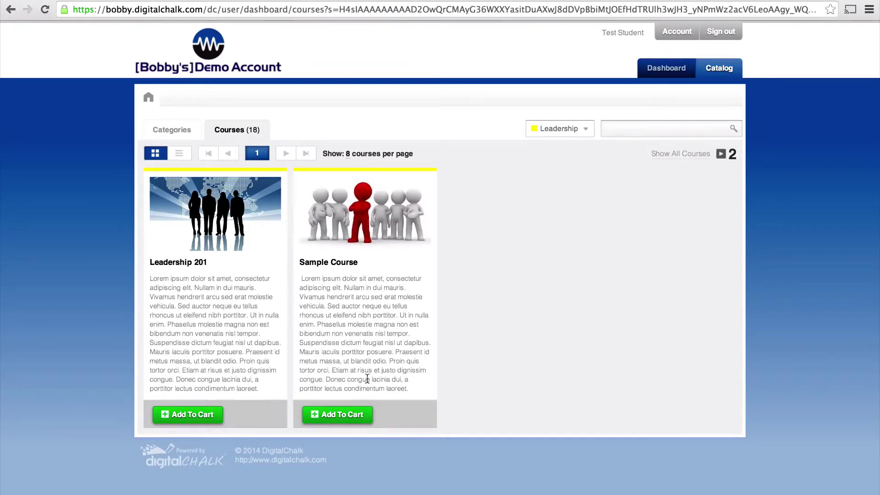
- Add Sample Course to the cart, then open A Sample Course from the dashboard
click(354, 414)
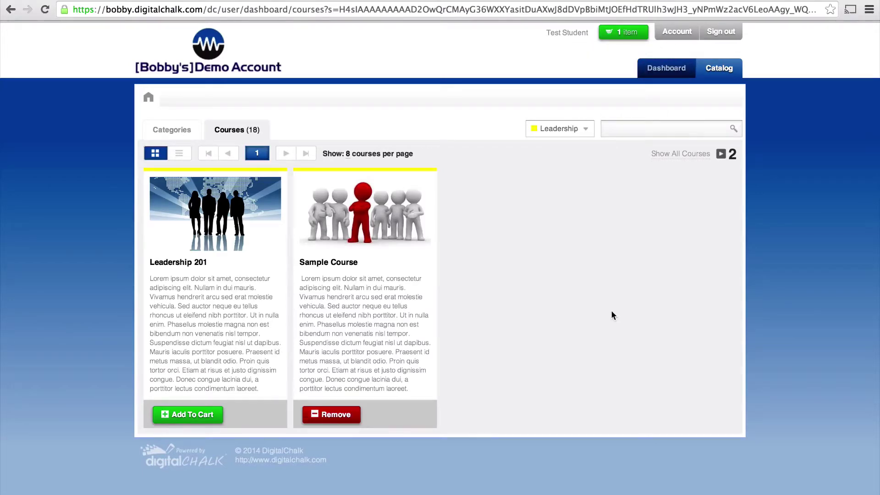
click(652, 73)
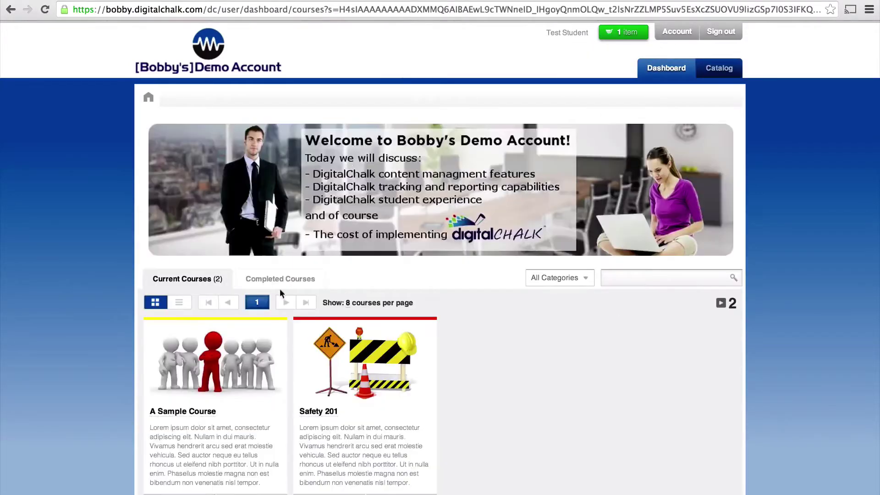
click(223, 361)
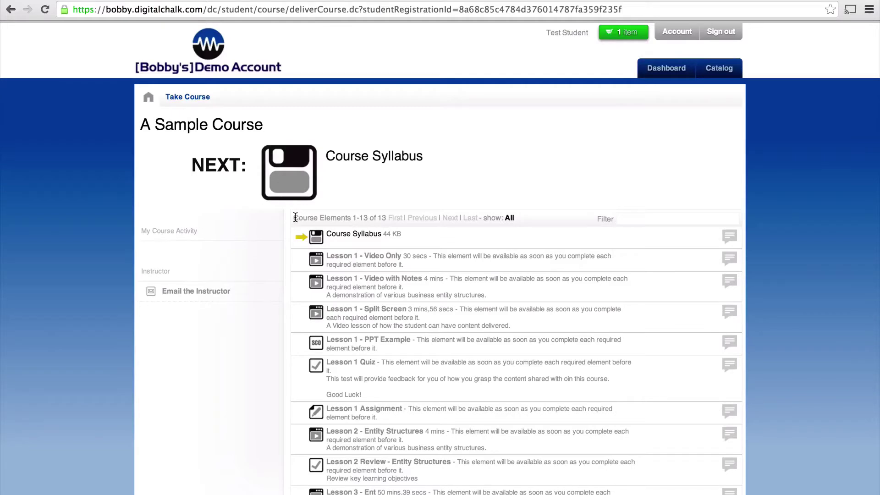
- Download the Course Syllabus PDF from A Sample Course
drag(293, 218, 352, 218)
click(353, 218)
click(294, 182)
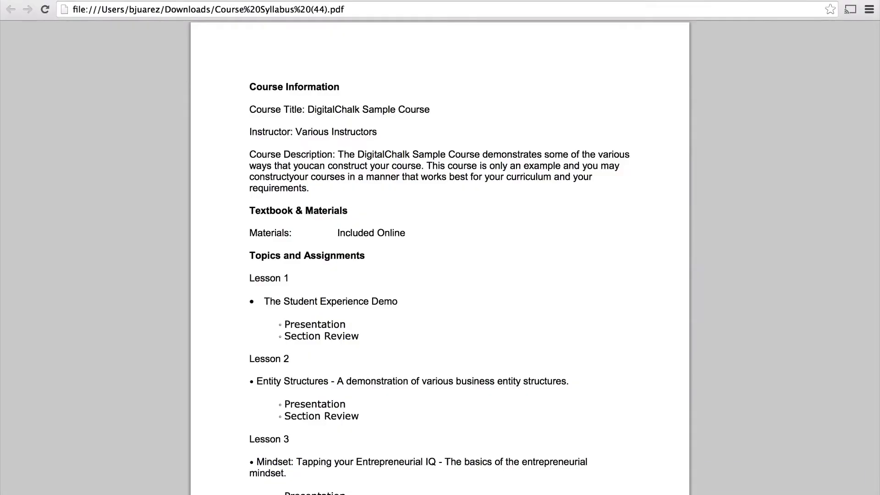
- Skim the syllabus PDF and close it to return to the course
scroll(298, 377, down, 4)
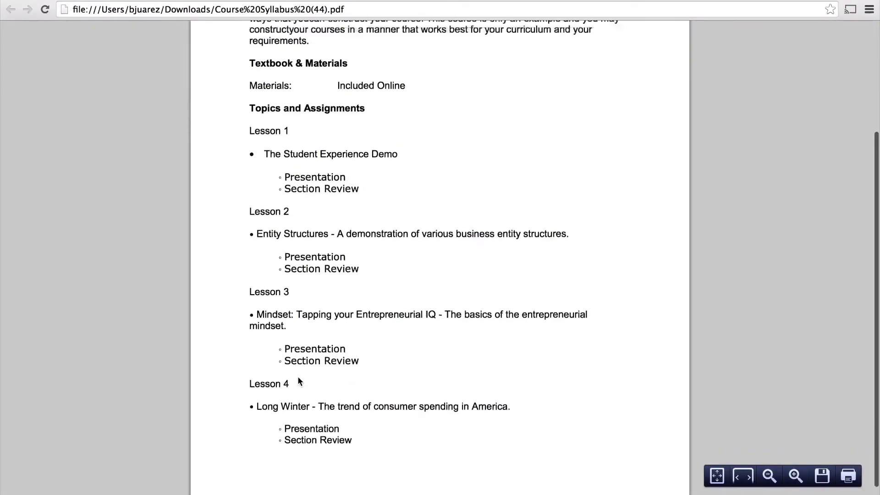
scroll(298, 377, up, 4)
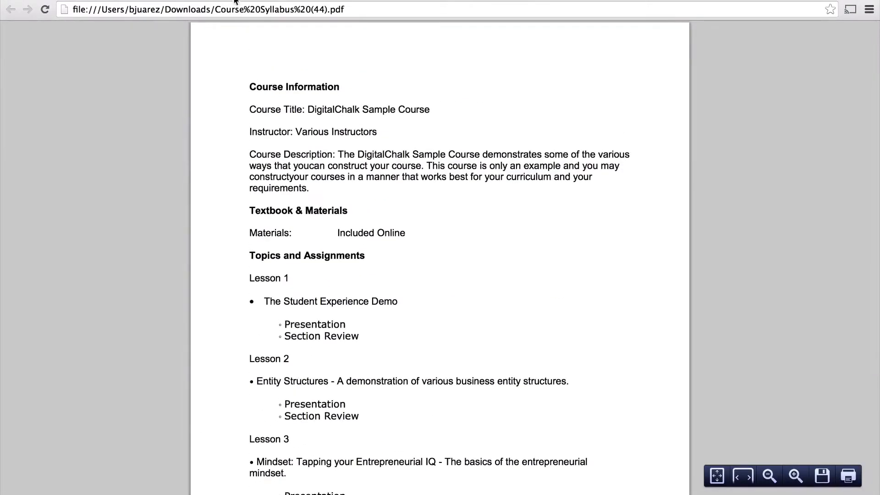
key(super+w)
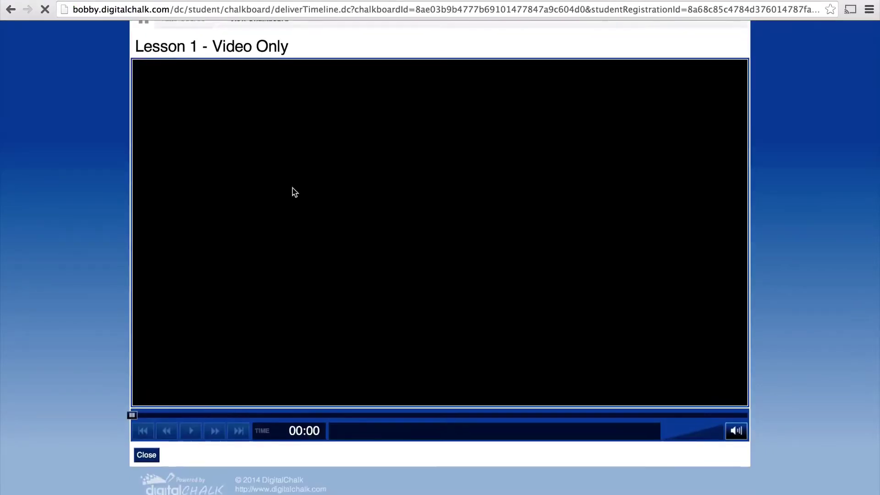
- Play Lesson 1 - Video Only, pausing once and briefly viewing it full screen
click(440, 233)
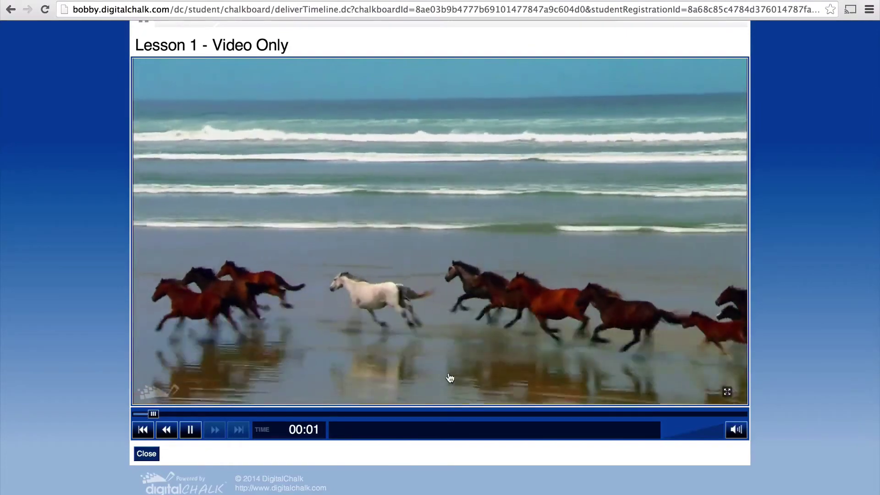
click(191, 430)
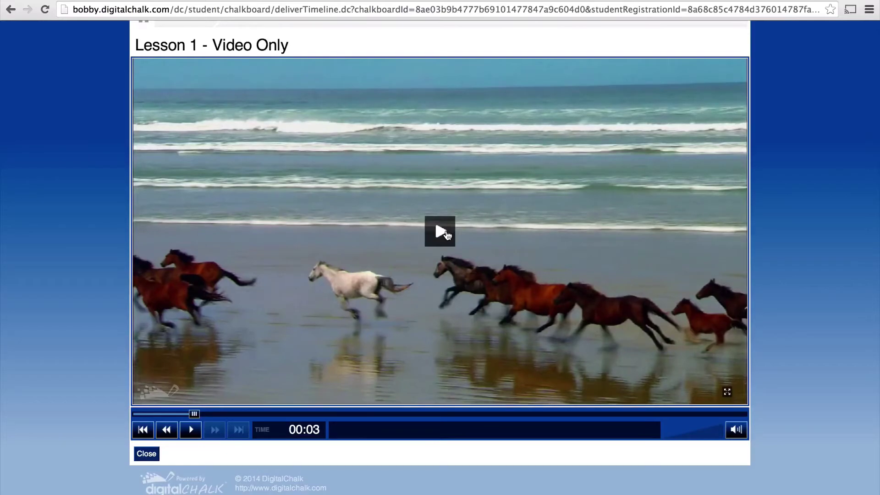
click(448, 235)
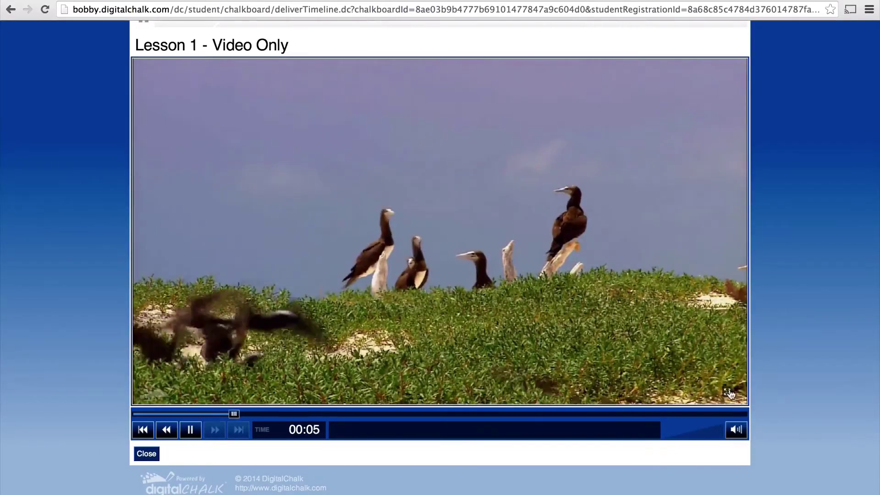
click(728, 393)
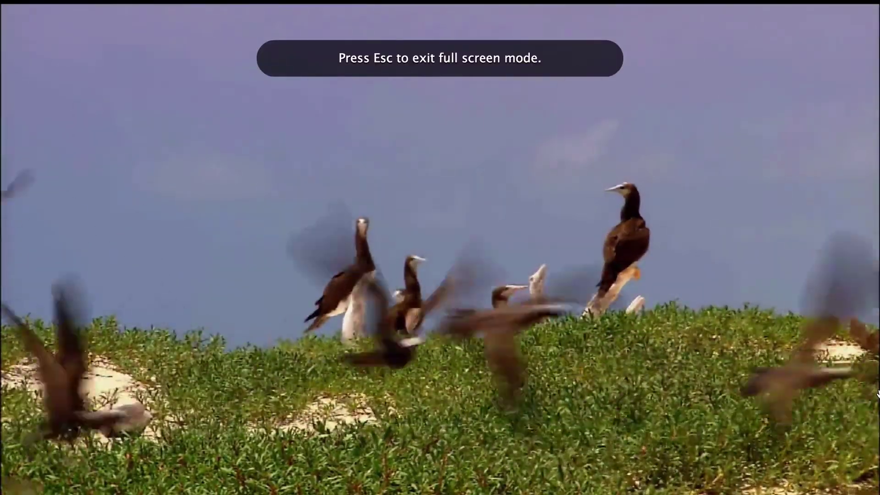
key(Escape)
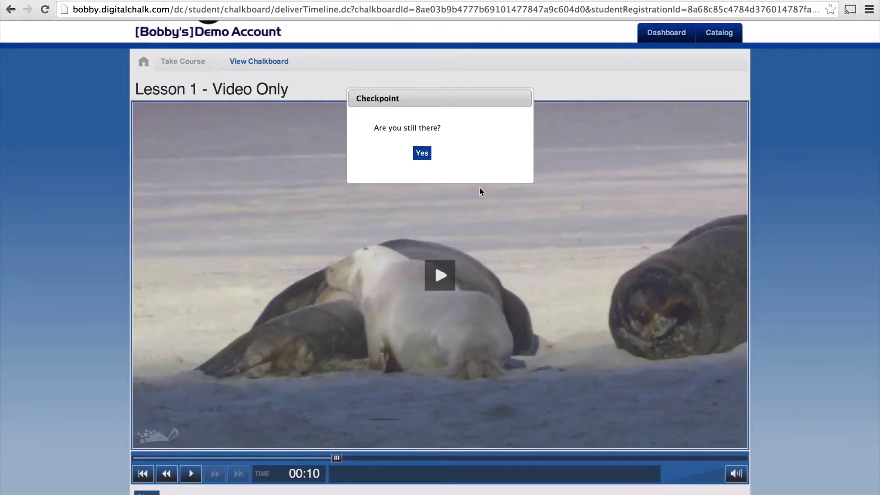
- Confirm the 'Are you still there?' checkpoint and answer the quiz with B (White)
click(422, 154)
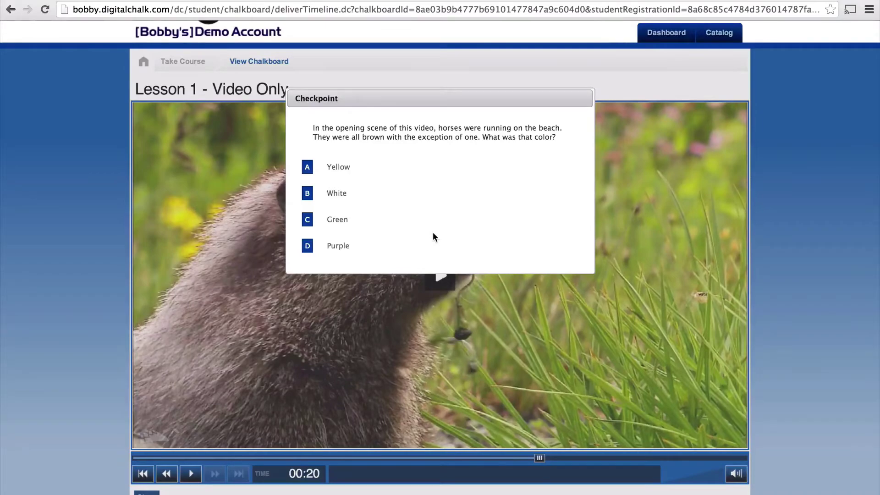
click(308, 193)
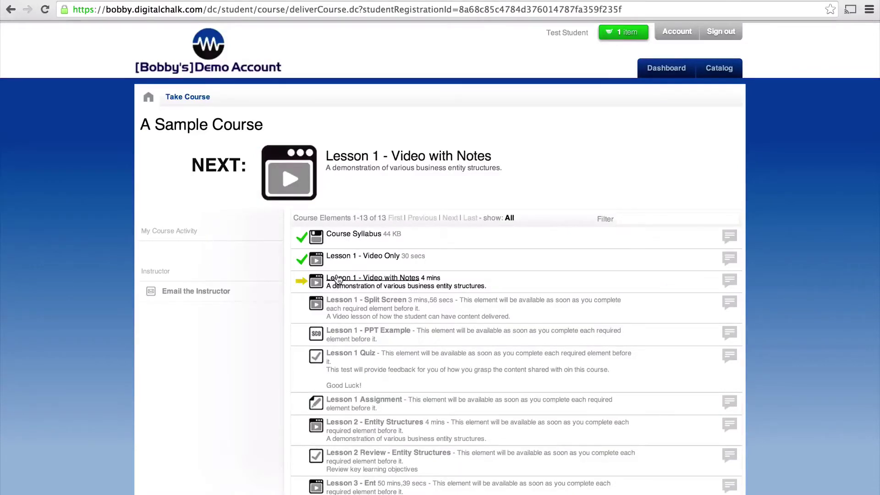
- Play Lesson 1 - Video with Notes, type test text into its notes, and skip to the end
click(299, 178)
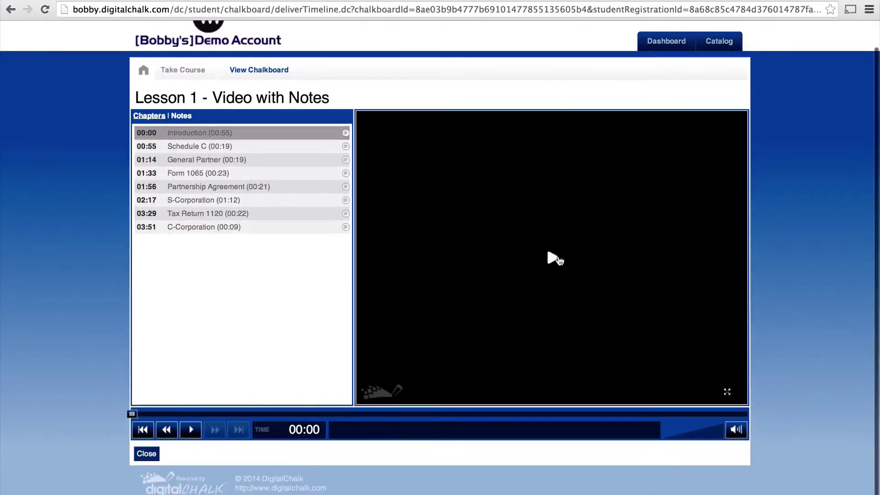
click(553, 257)
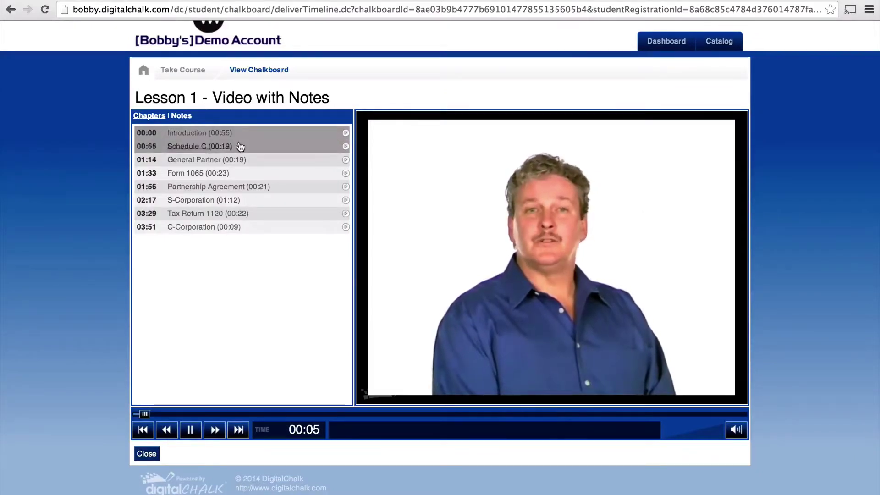
click(181, 116)
click(200, 212)
text(a)
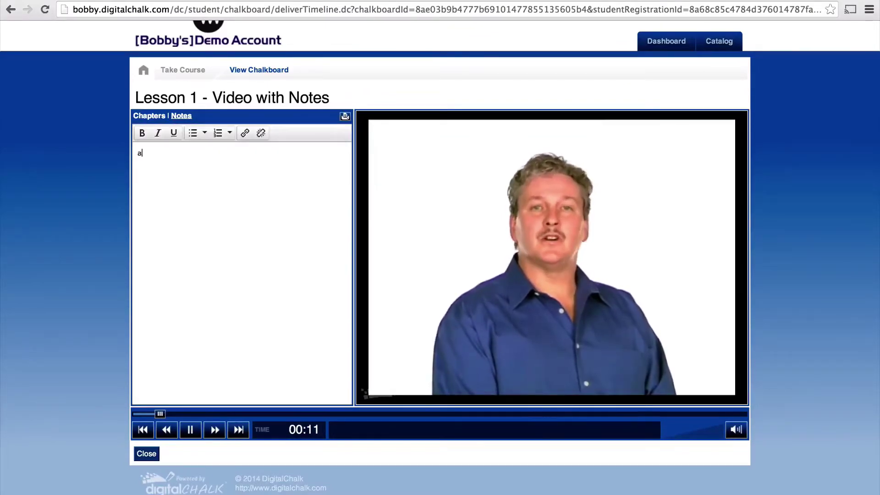
text(sldfkjadls;fkjasdl;fkjas;ldkfjas;ldkfjals;djfa;sdfa)
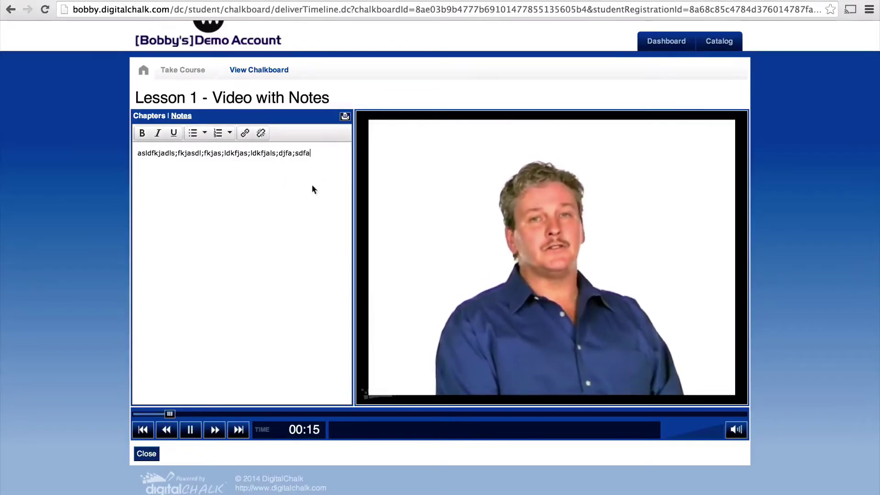
click(149, 116)
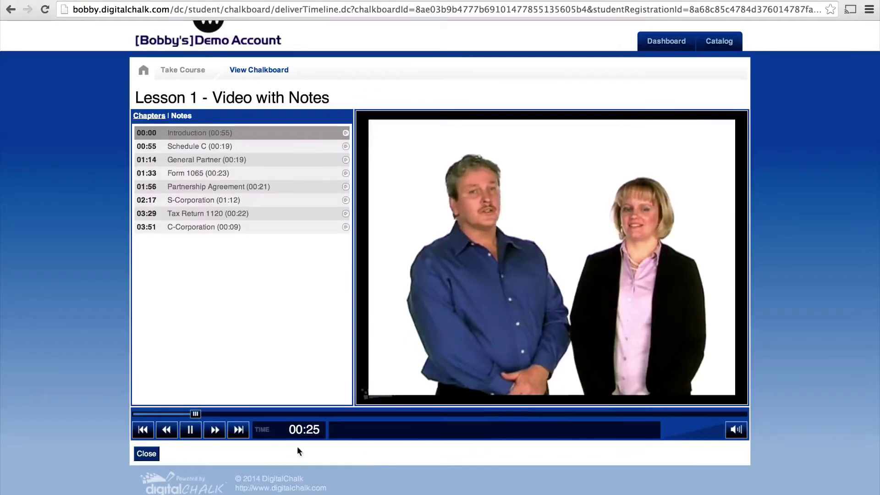
click(238, 430)
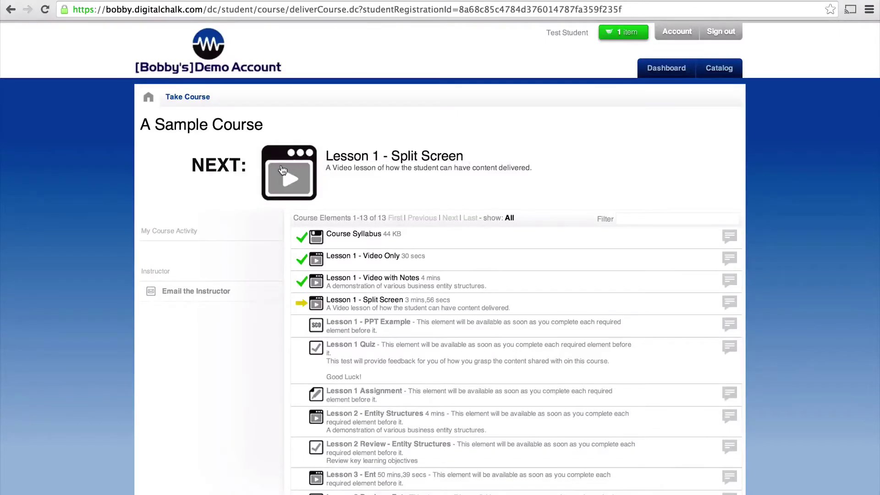
- Play Lesson 1 - Split Screen and skip to its end, then open Lesson 1 - PPT Example
click(283, 172)
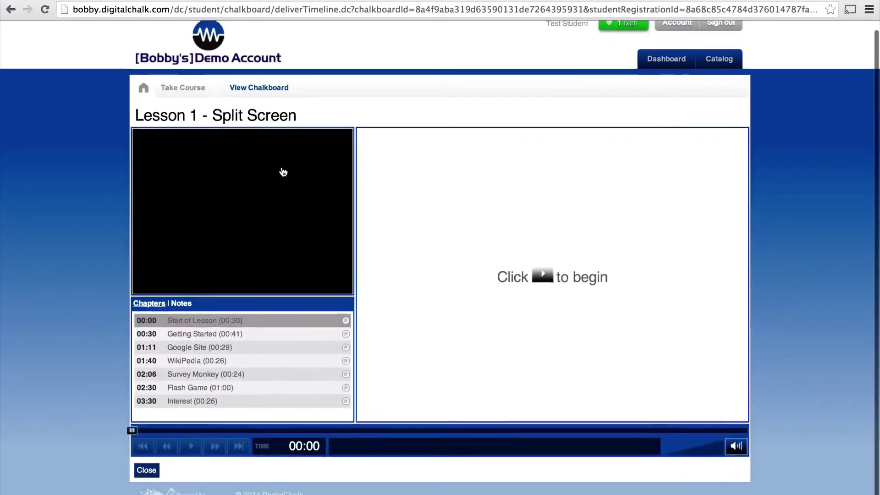
click(543, 260)
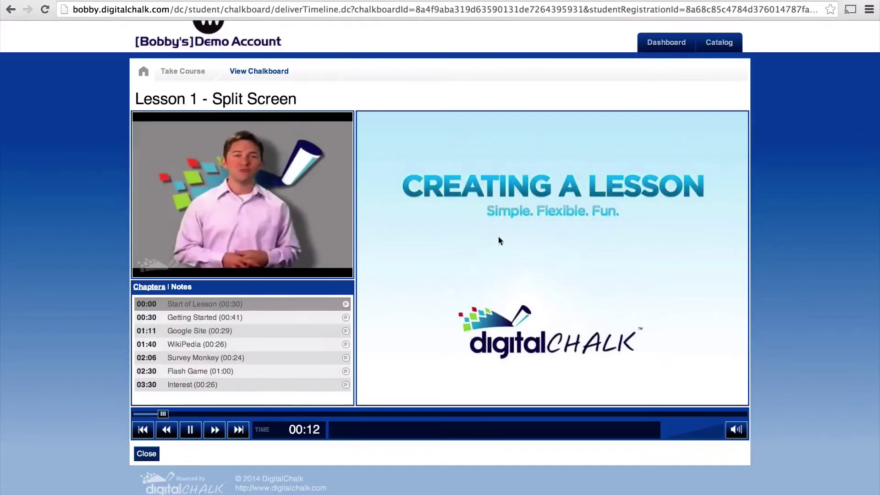
click(239, 430)
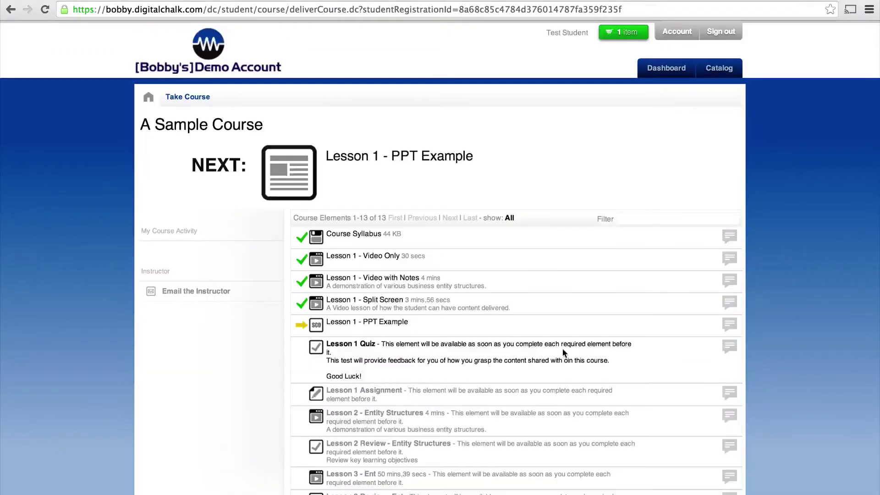
click(301, 177)
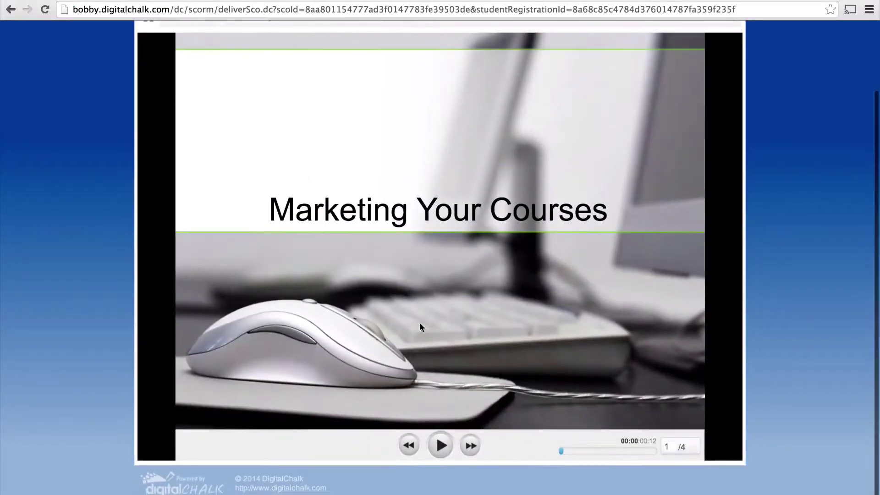
- Advance the Marketing Your Courses slides past Your Audiance to slide 4, Do What Works
click(475, 445)
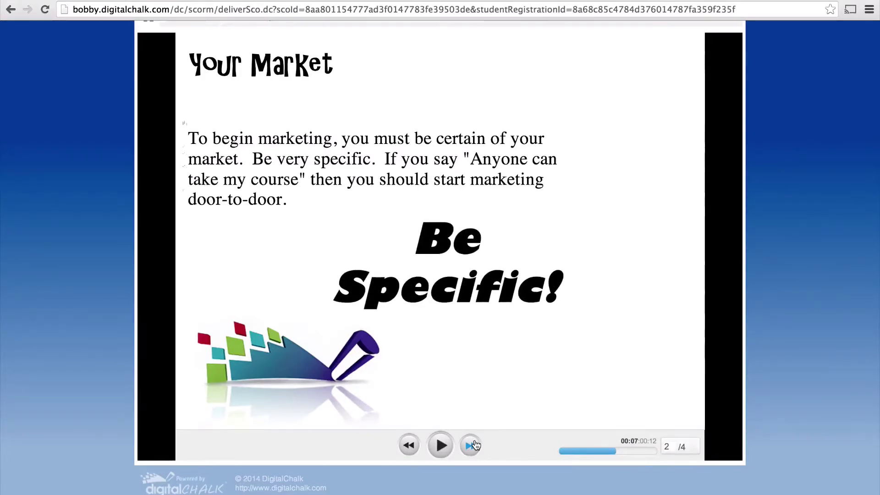
click(475, 444)
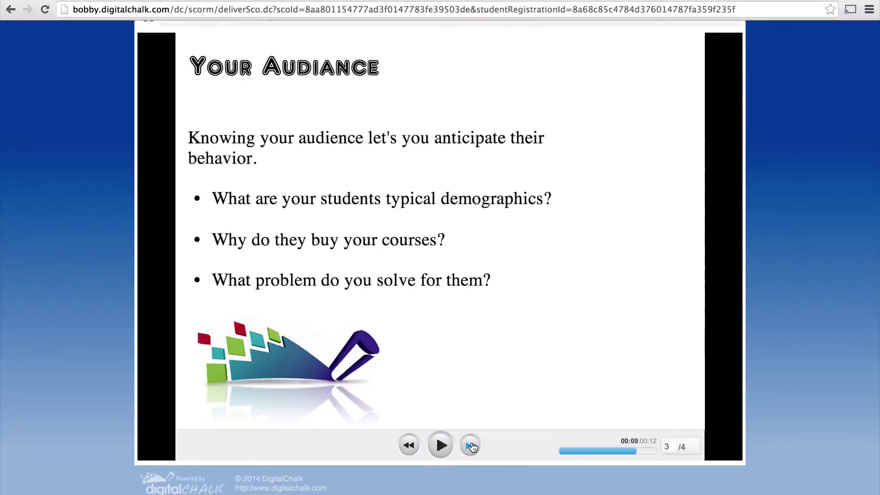
click(473, 446)
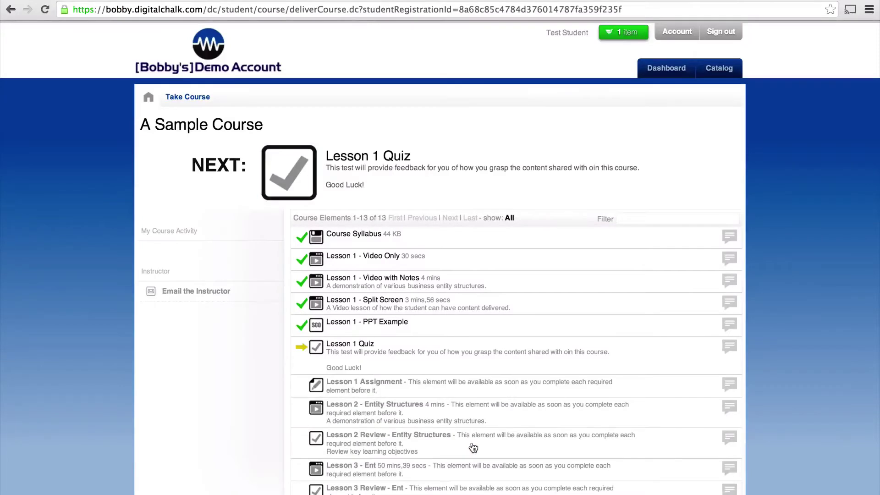
- Start the Lesson 1 Quiz and answer True to the first question
click(288, 174)
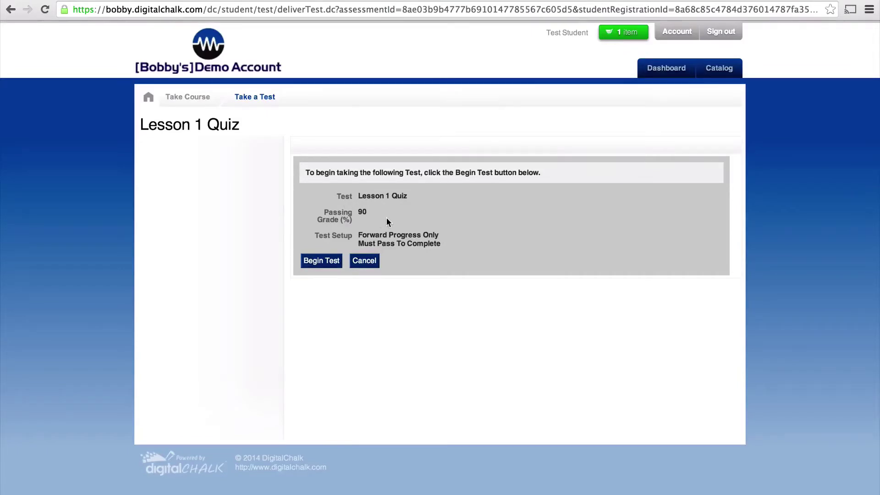
click(323, 262)
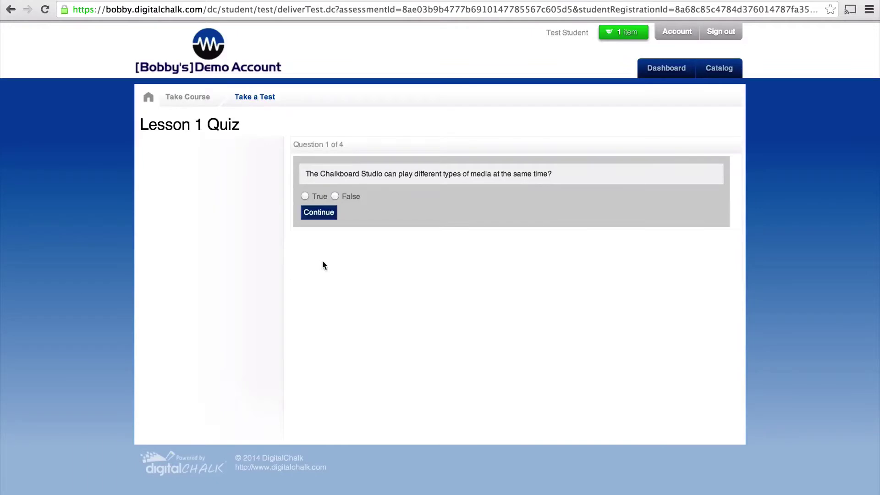
click(306, 197)
click(315, 212)
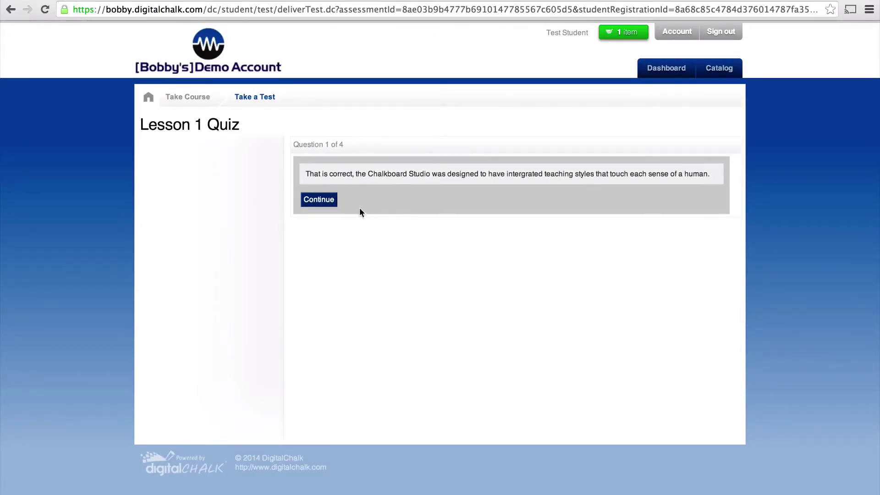
- Answer question 2 by marking Atlanta, Macon and Buford as Georgia cities
click(320, 200)
click(305, 223)
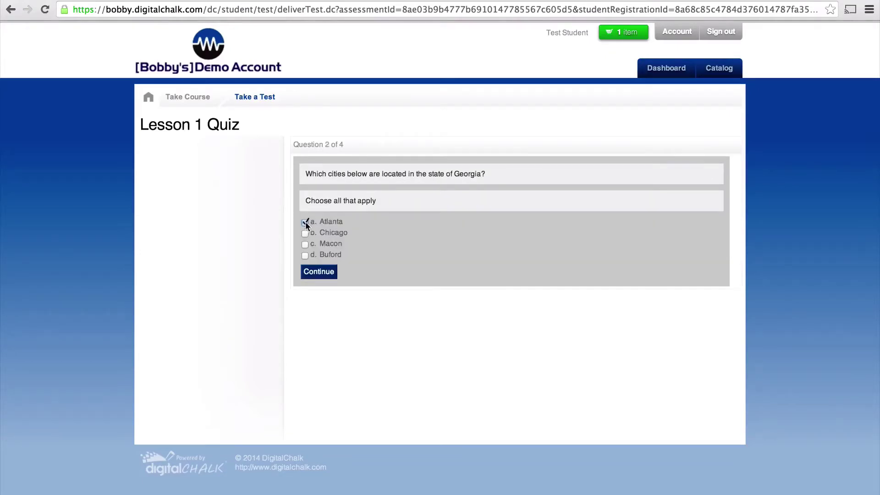
click(305, 244)
click(305, 255)
click(307, 273)
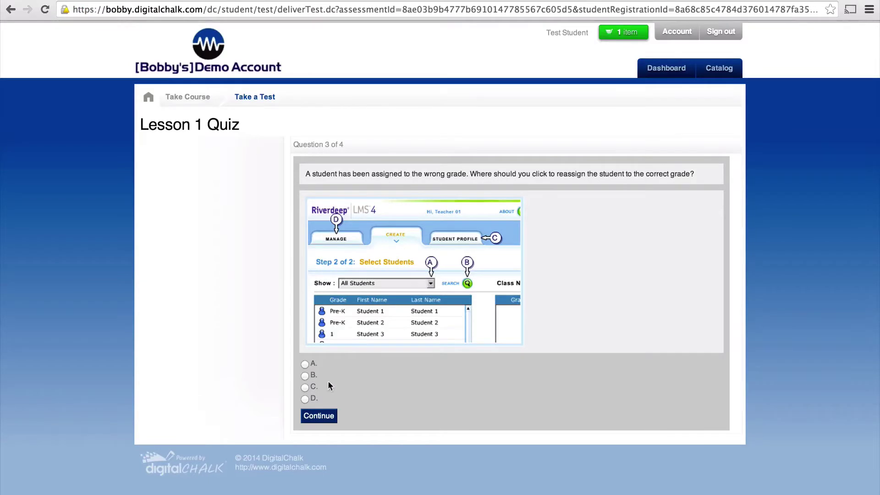
- Answer C for question 3 and All the above for question 4, finishing the test
click(305, 388)
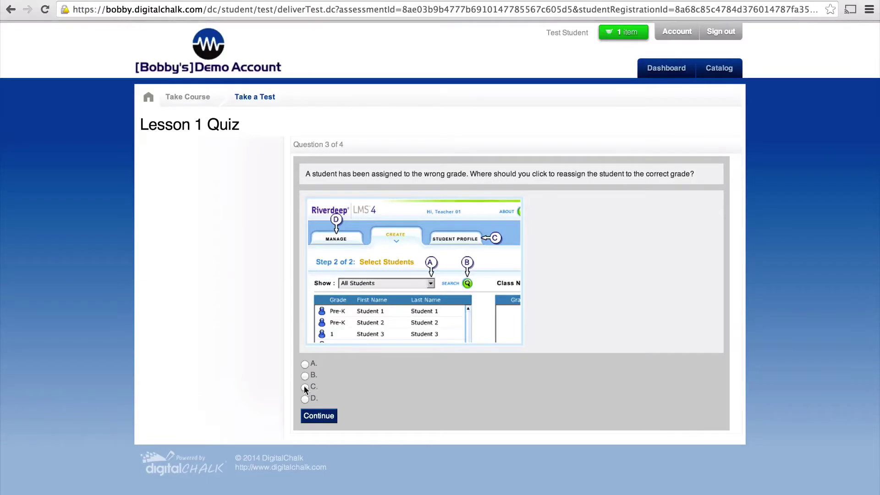
click(321, 417)
click(319, 200)
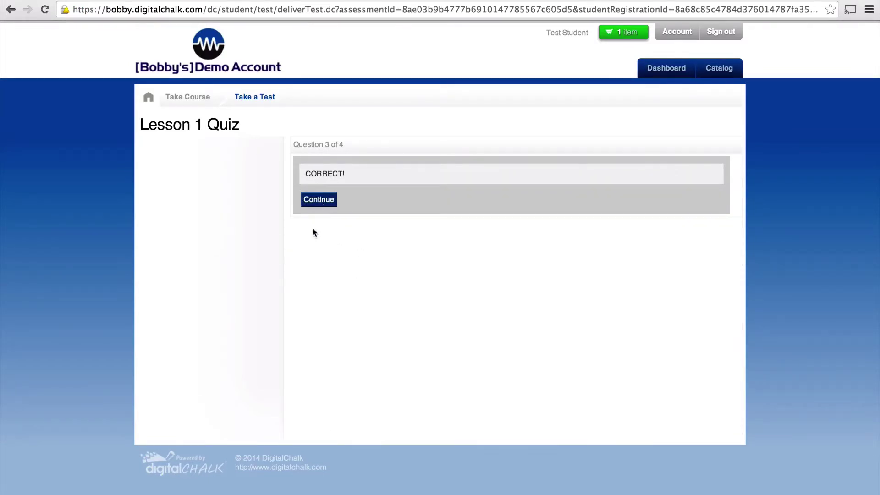
click(305, 254)
click(316, 271)
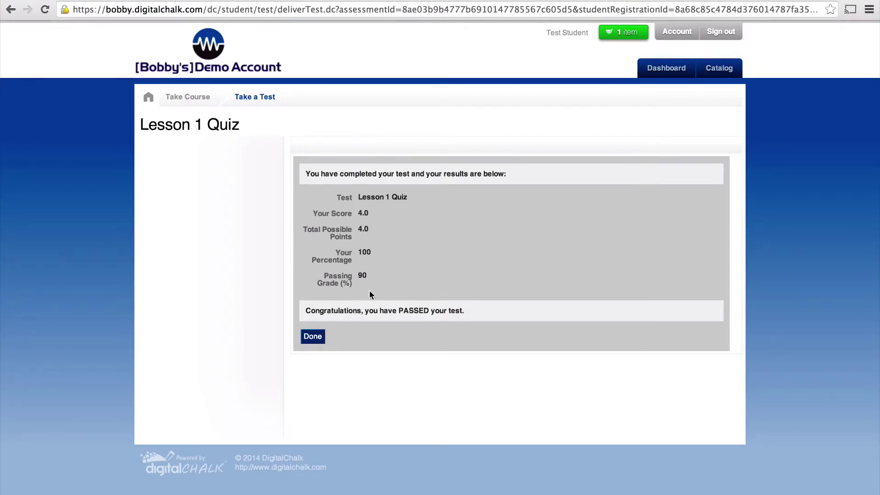
- Leave the quiz results, then write a placeholder response for the Lesson 1 Assignment and submit it
click(313, 336)
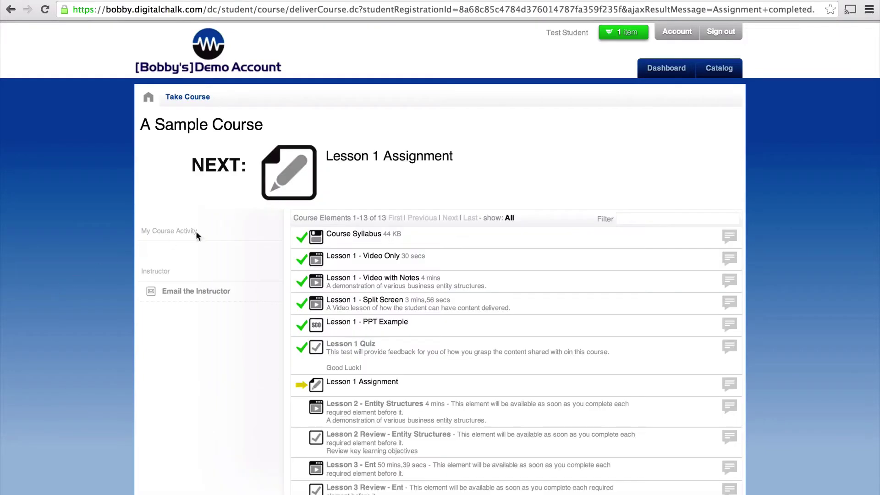
click(306, 191)
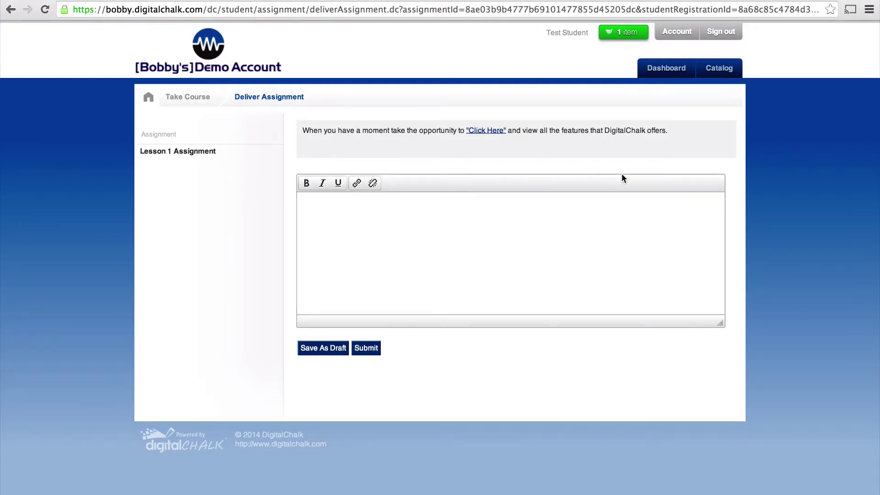
text(fajsld;kfjasldkfjadls;fjals;dfjals;dkfjals;dkfjal;ksdjfal;sdkjfals;dkfjasl;dfjal;sdkjfl;asdkjfl;aksdjf;)
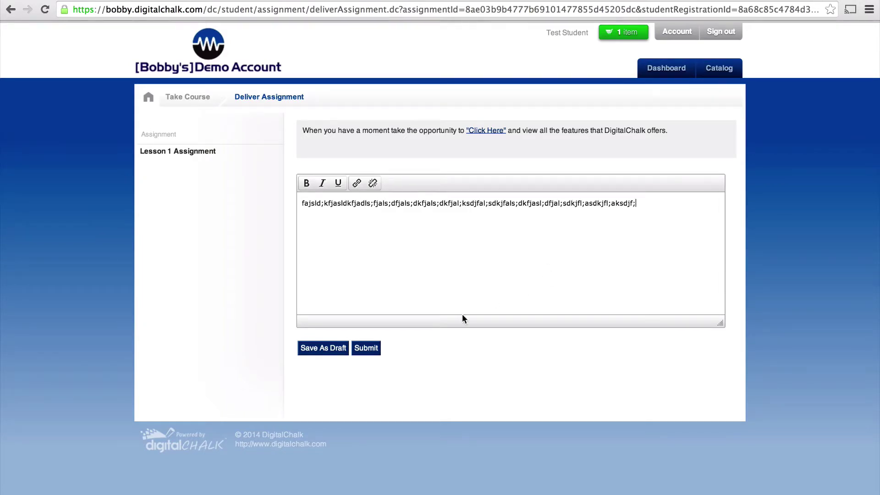
click(374, 349)
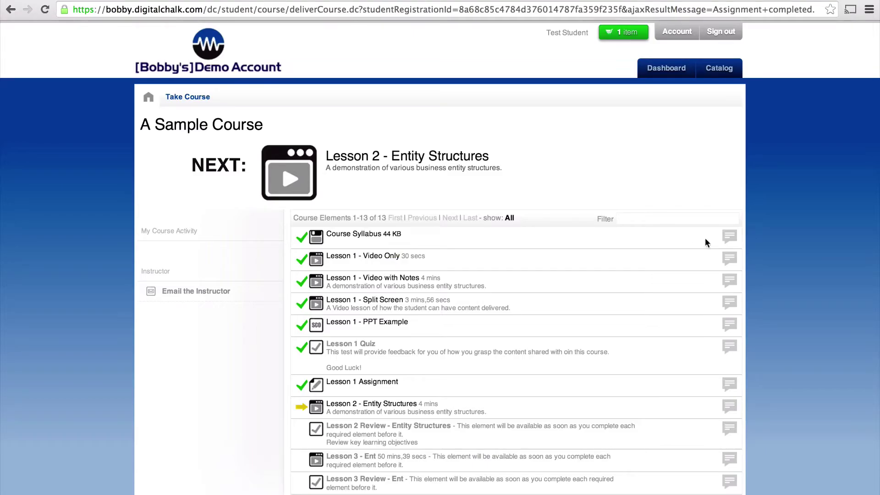
- Send a placeholder comment to the instructor on the Course Syllabus, then close the comments
click(729, 237)
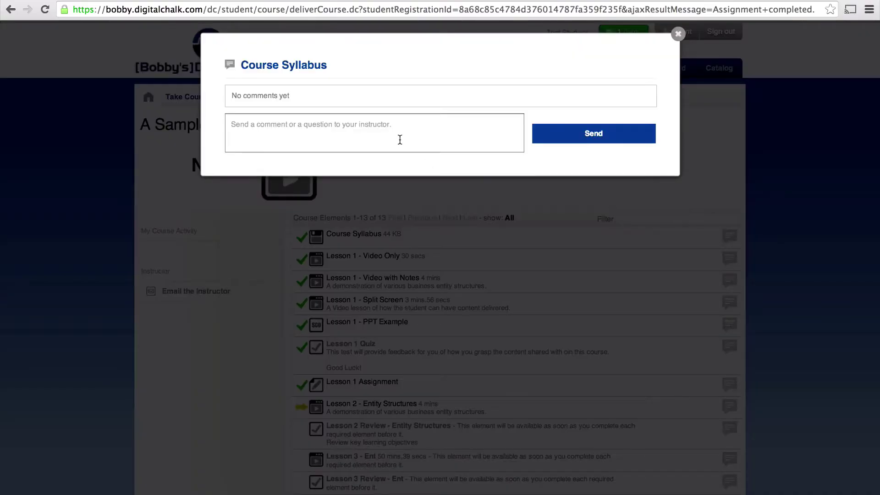
click(400, 139)
text(dsfjlkasdjflaksdjfl;kjsadfl;ajsdfl;kajsdfl;jsadfl;kjasdf;l)
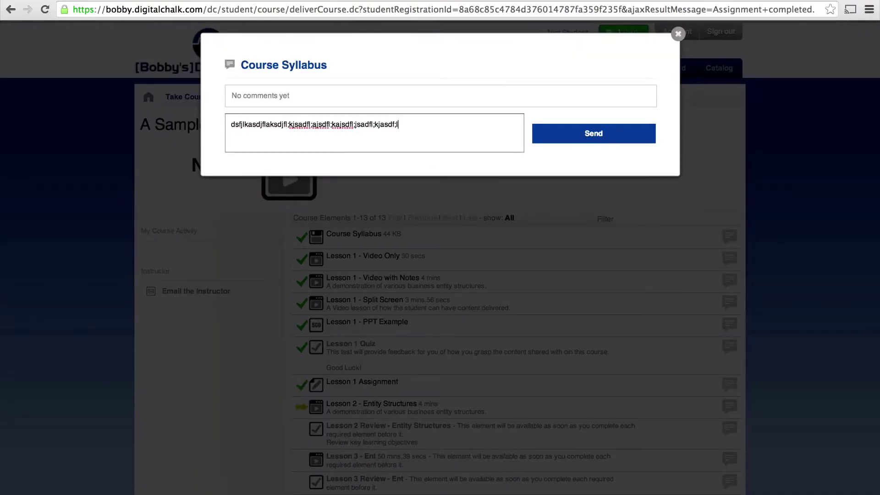
text(kjasd;)
click(568, 139)
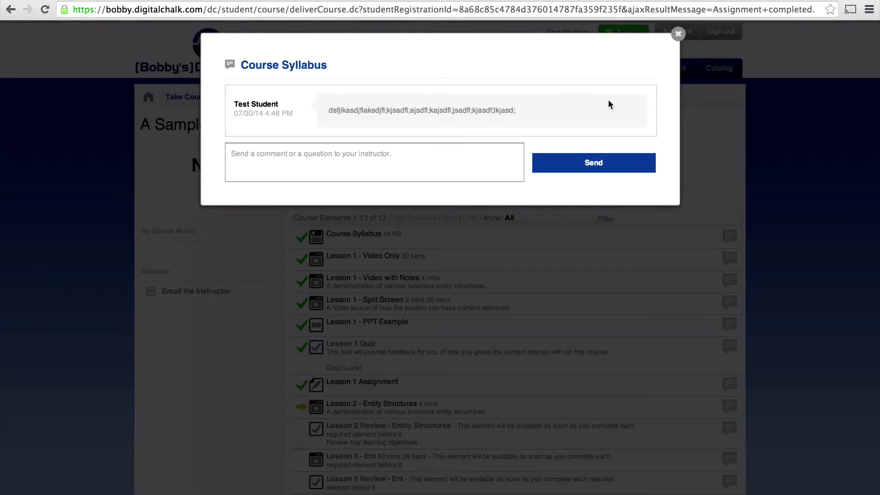
click(678, 34)
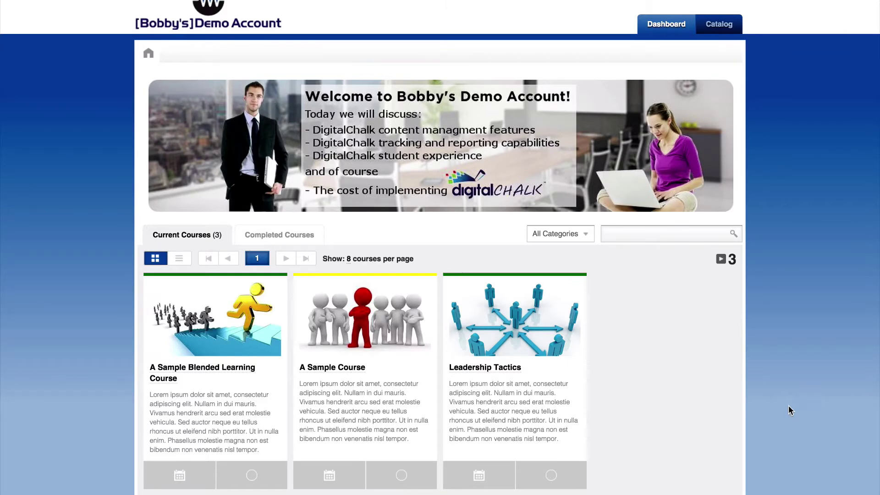
- View the Leadership Tactics course and its live session, then open A Sample Blended Learning Course
click(516, 329)
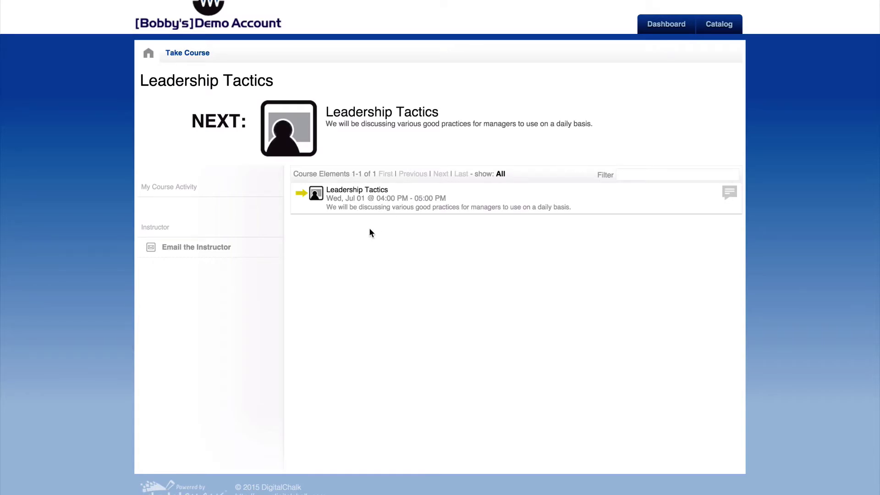
click(295, 126)
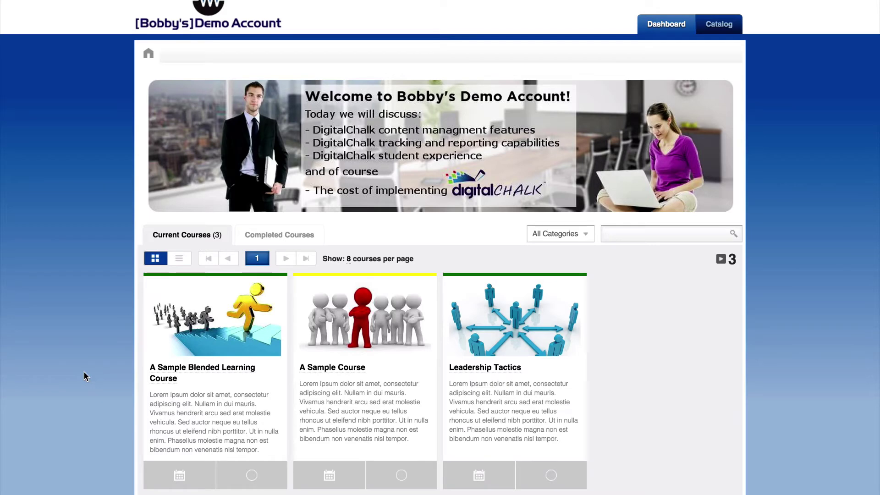
click(221, 332)
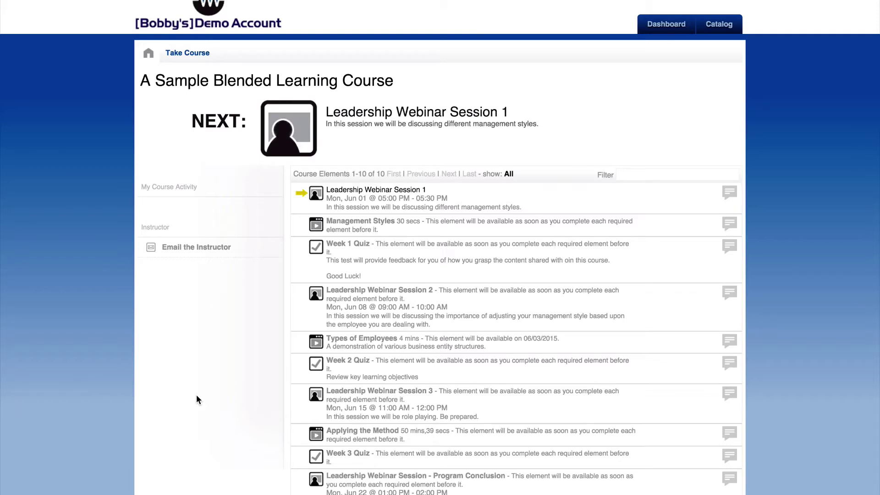
- Open Leadership Webinar Session 1, then view the class schedule calendar and its sync options
click(290, 128)
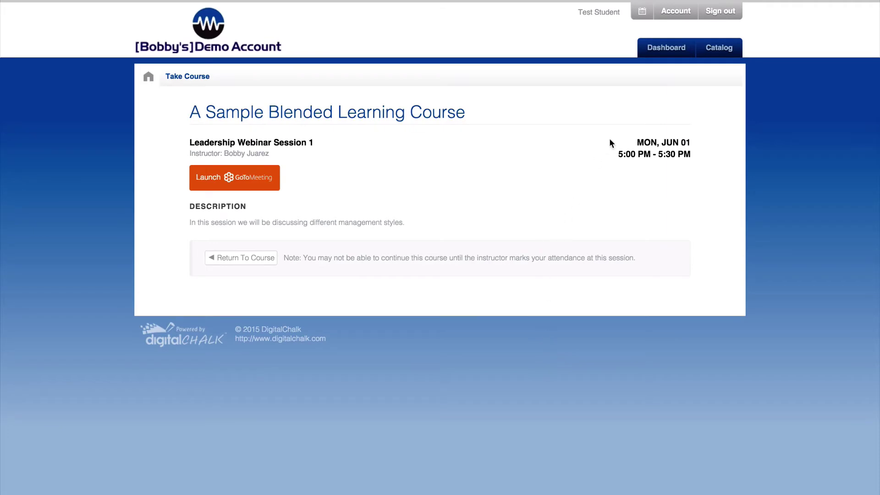
click(644, 12)
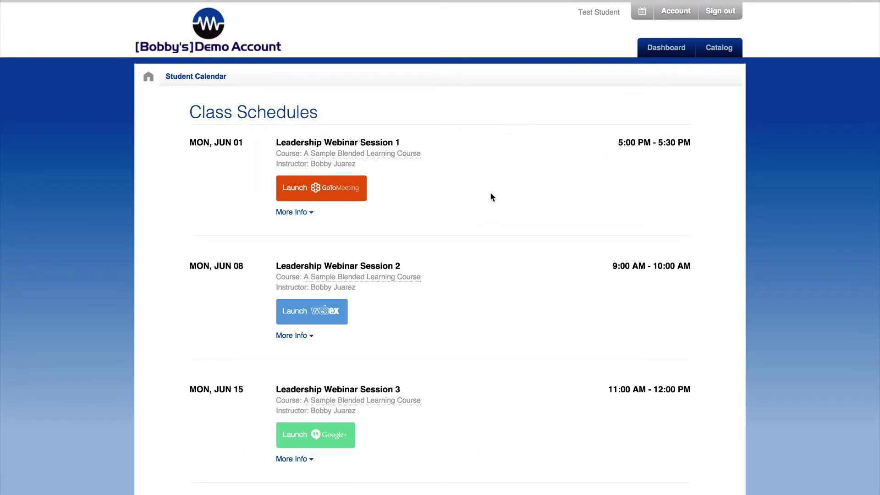
scroll(497, 217, down, 8)
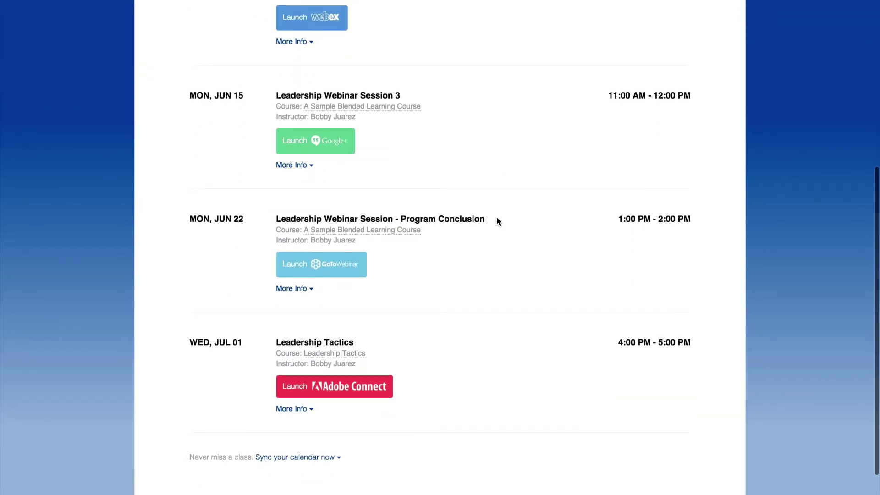
click(303, 379)
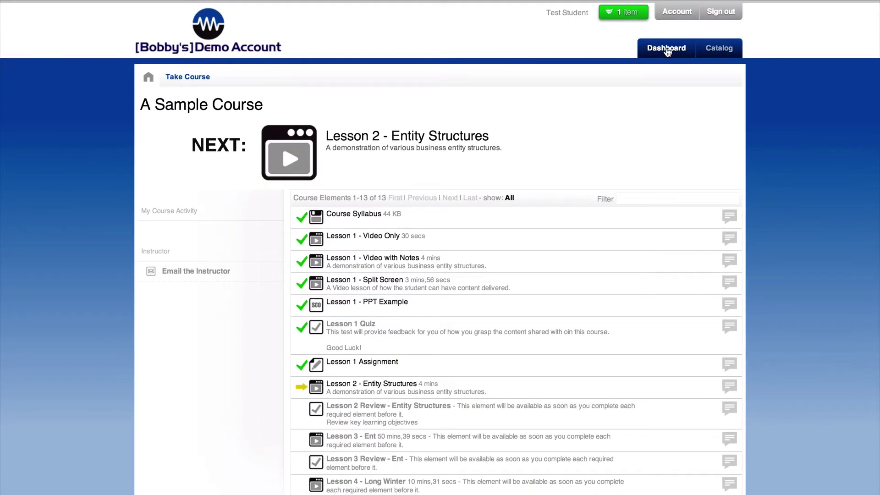
- List the student's completed courses on the Dashboard and check a course's certificate options
click(667, 49)
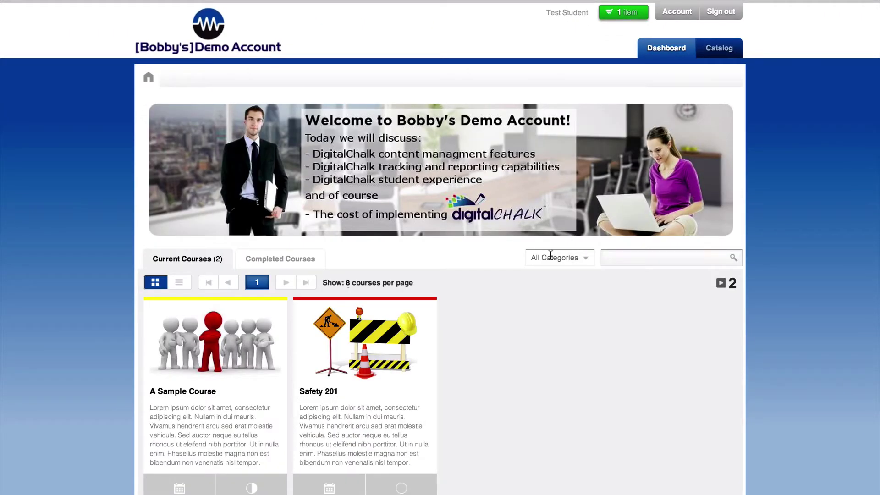
click(308, 262)
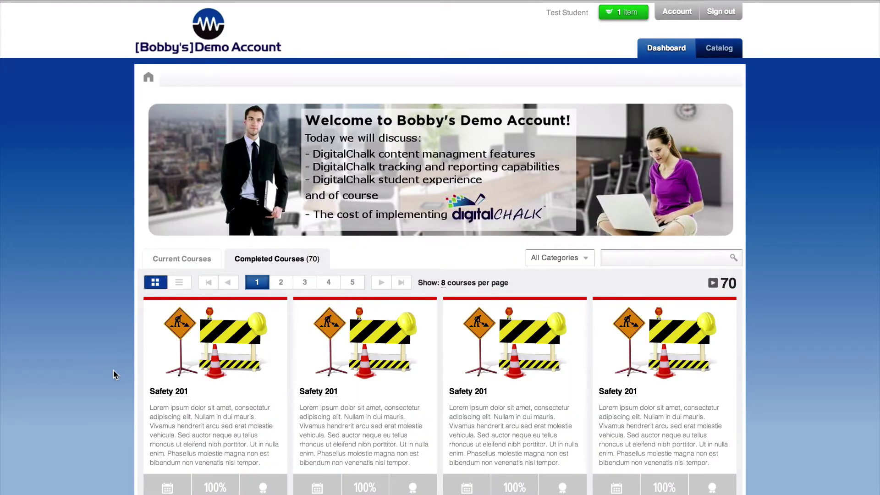
scroll(115, 374, down, 4)
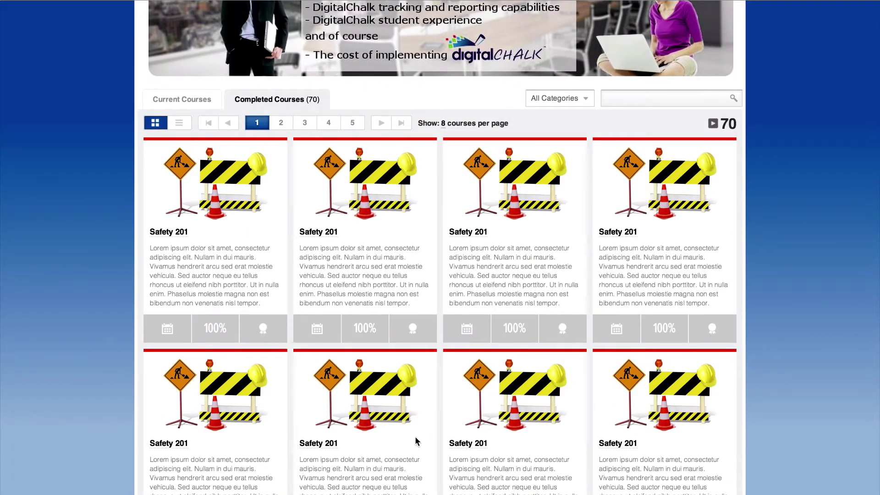
scroll(417, 441, down, 3)
click(413, 443)
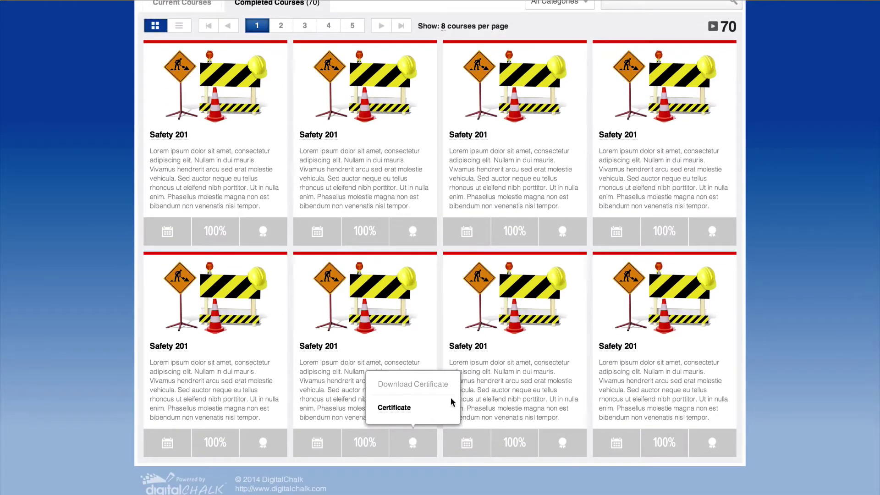
scroll(523, 390, up, 2)
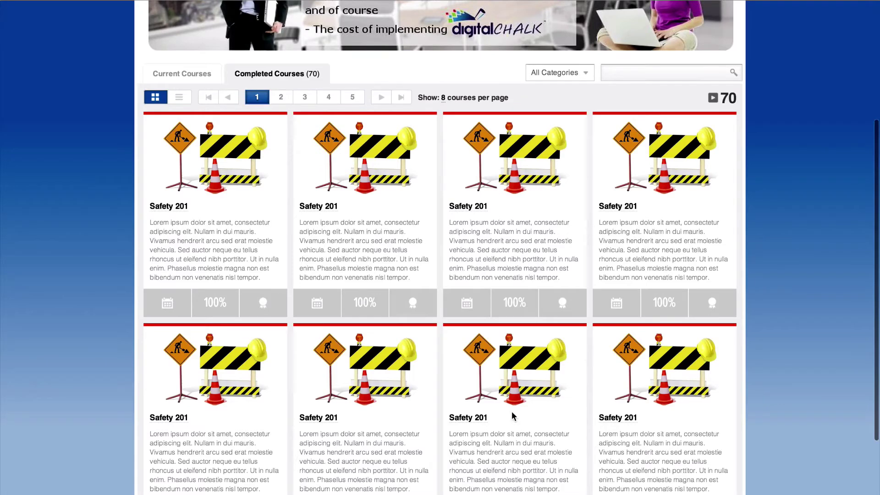
scroll(513, 416, up, 2)
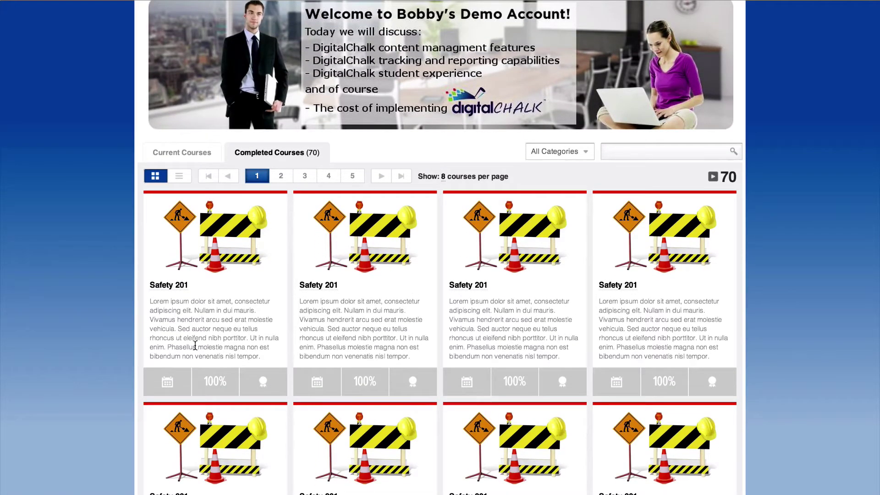
- Jump to the last page of completed courses, down to Technology 101's certificate
mouse_move(160, 384)
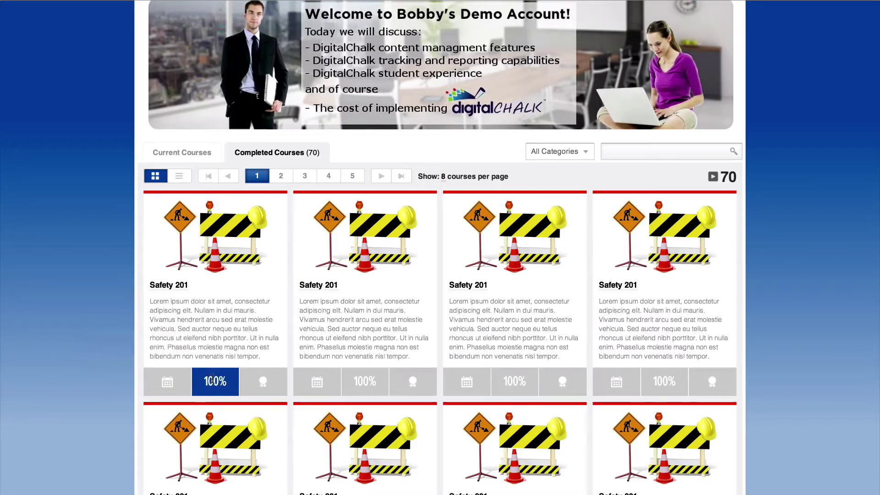
mouse_move(248, 384)
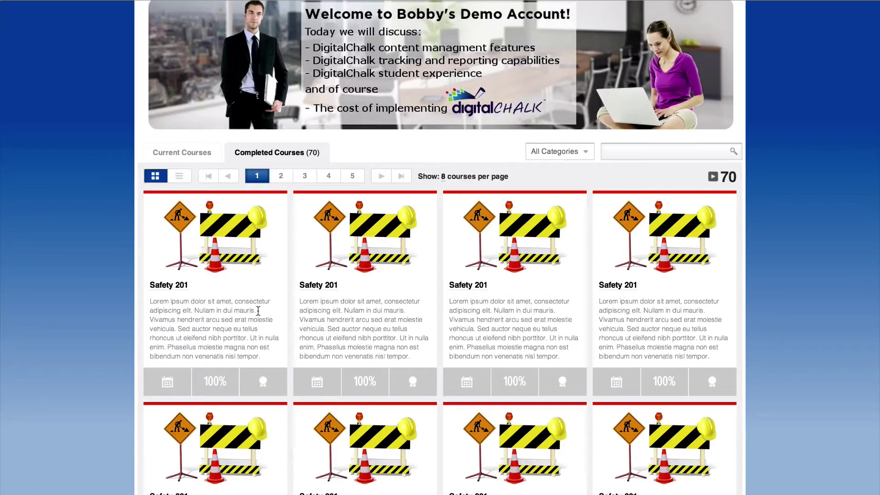
click(406, 182)
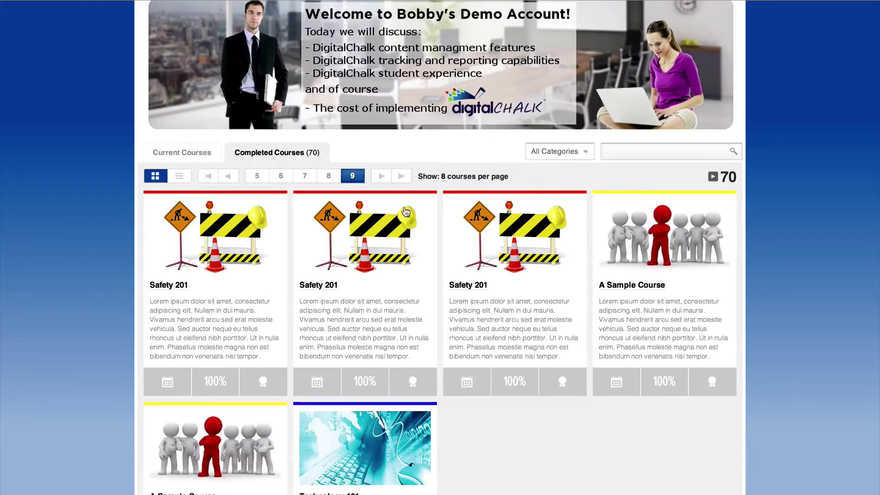
scroll(430, 300, down, 5)
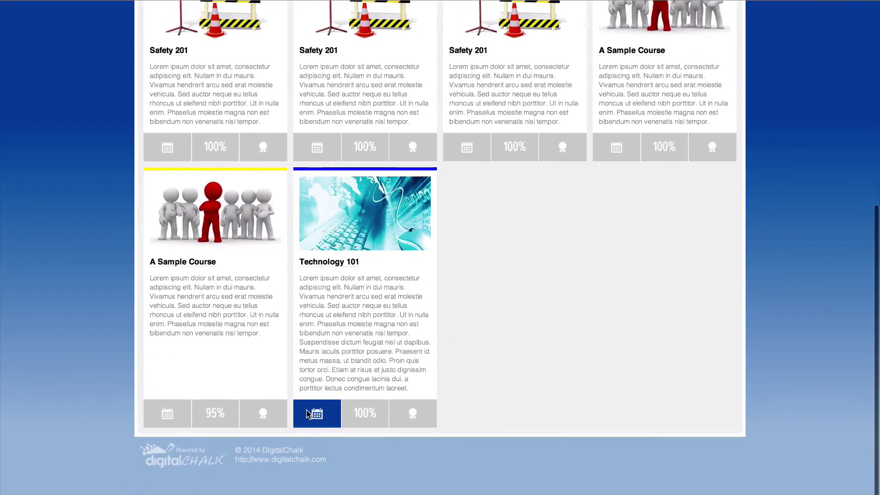
mouse_move(311, 414)
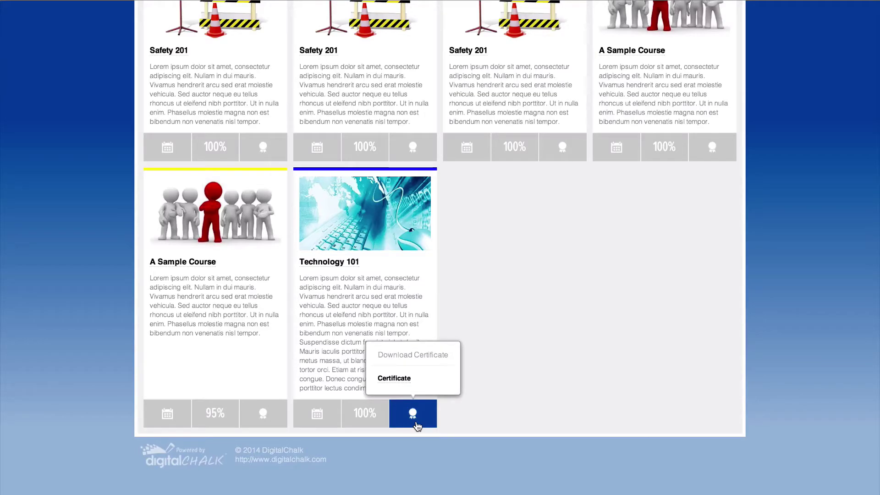
- Download the Technology 101 completion certificate and view the PDF
click(416, 420)
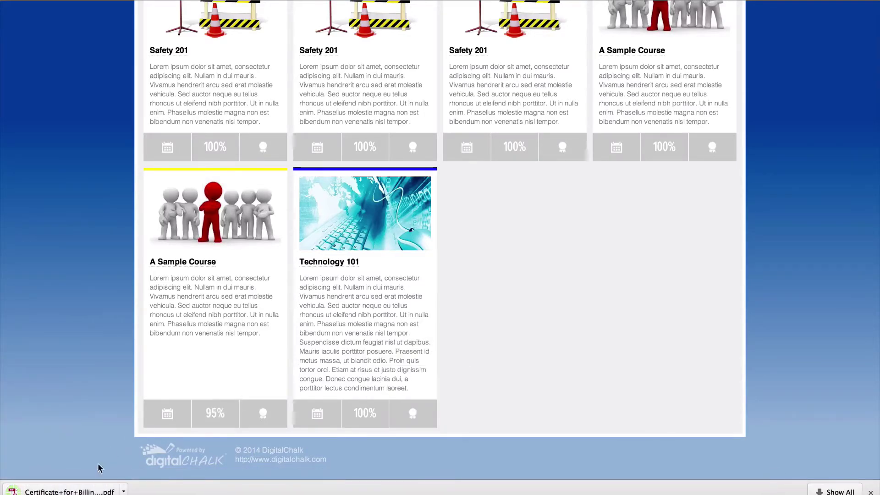
click(69, 491)
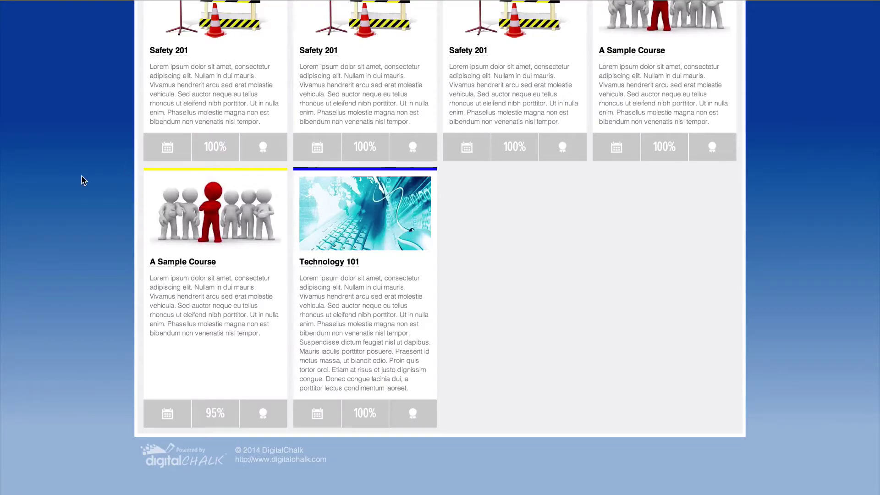
scroll(81, 179, up, 6)
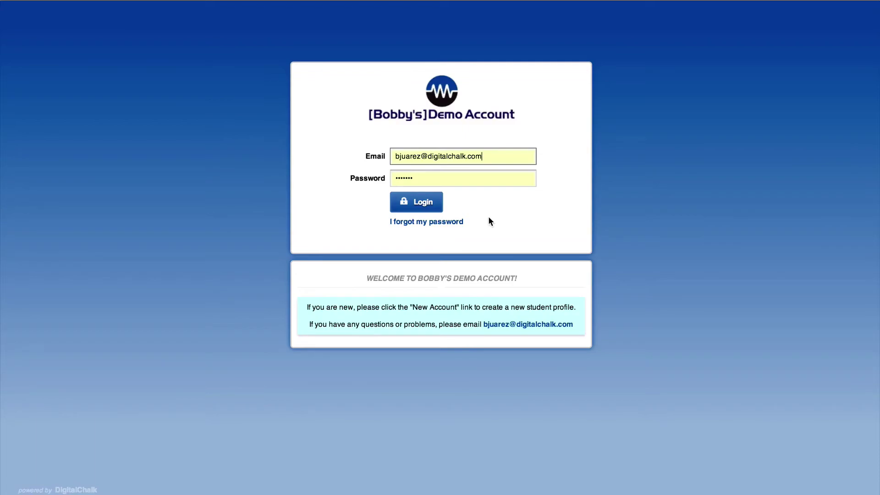
- Log in with the instructor account and show the Manage Courses list of 13 courses
click(425, 205)
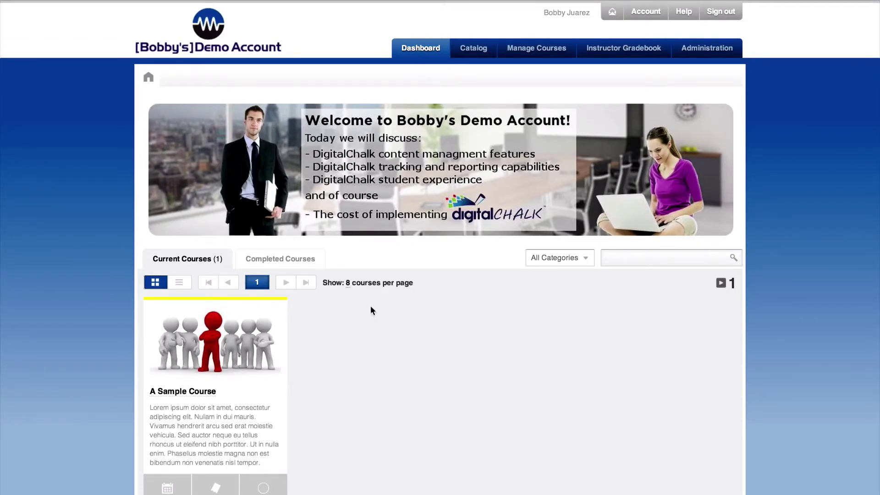
click(536, 47)
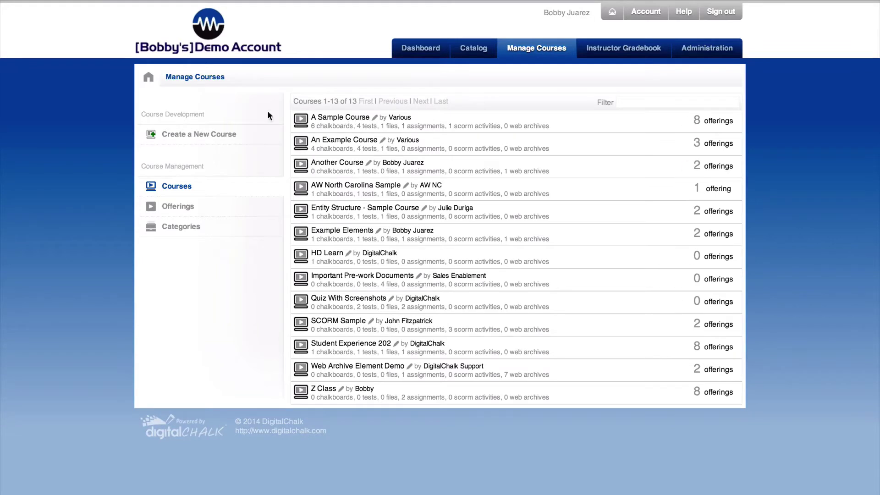
- Create a course titled 'Test Course' with the instructor's name and an 80% passing grade
click(189, 135)
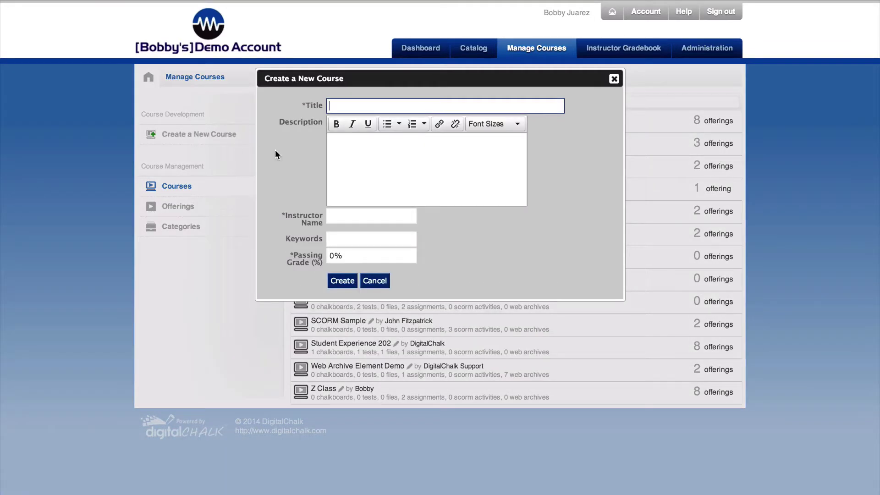
text(Test Course)
click(349, 216)
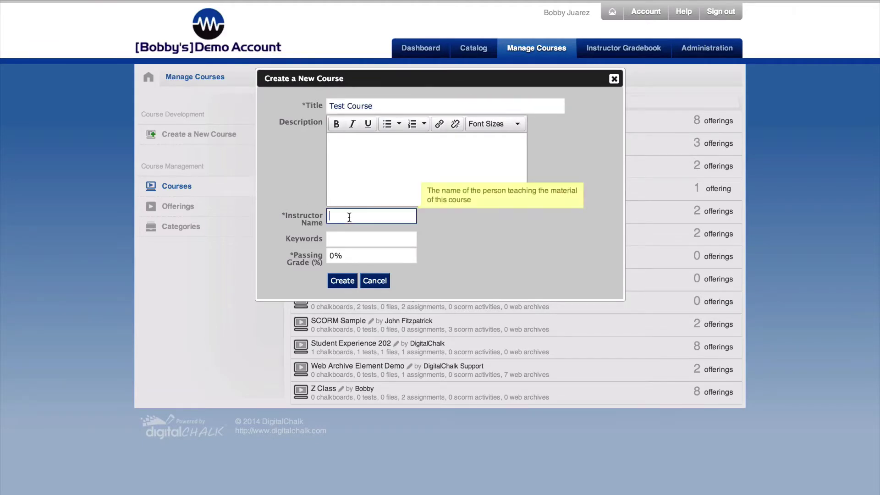
text(Bobby)
key(Tab)
key(Tab)
text(8)
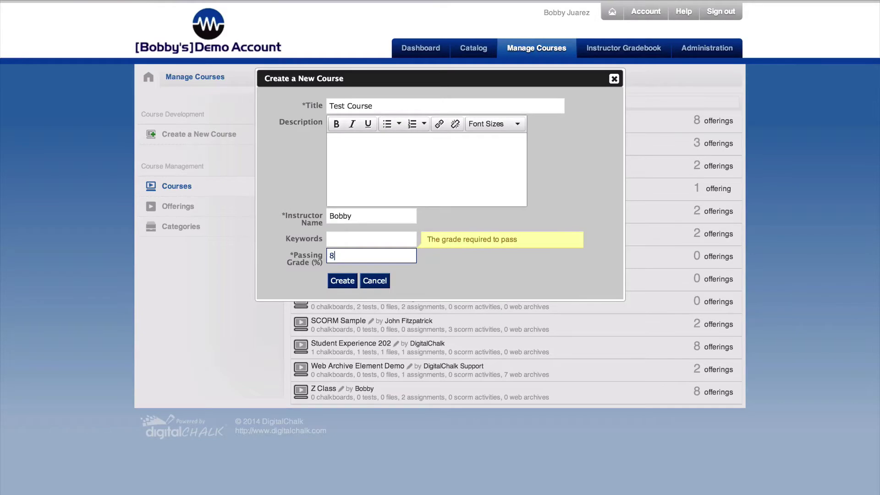
text(0)
click(348, 281)
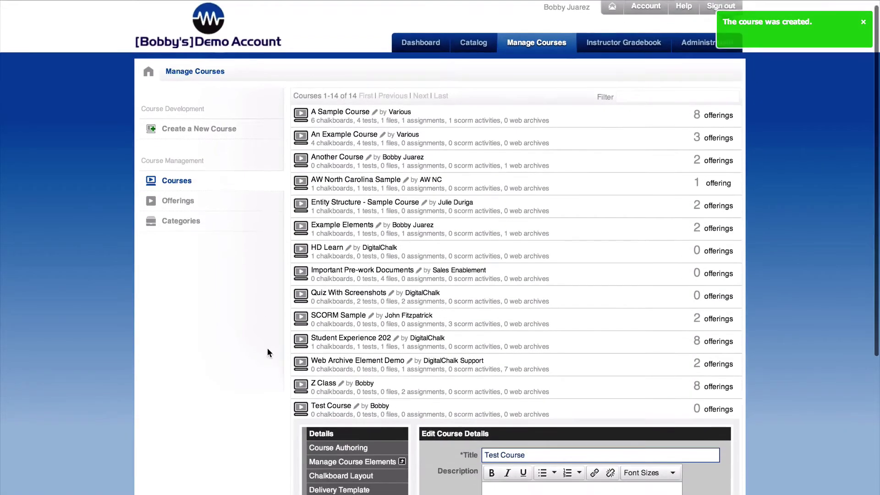
- Review Test Course's completion settings, with completion set a number of days after registration, then manage its elements
scroll(267, 351, down, 3)
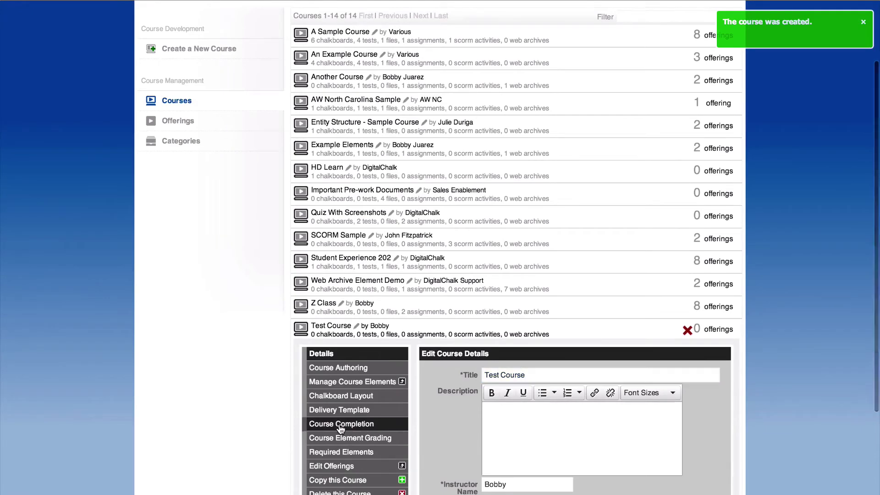
click(341, 424)
scroll(413, 415, down, 4)
click(432, 370)
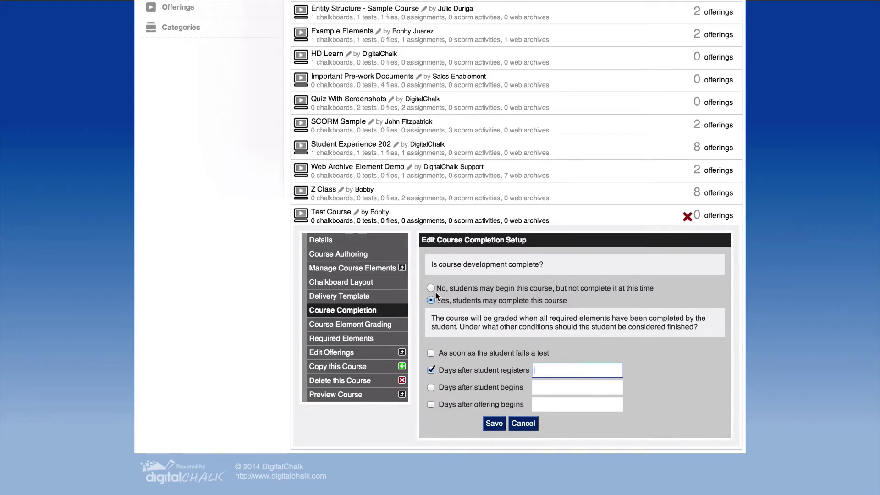
click(366, 270)
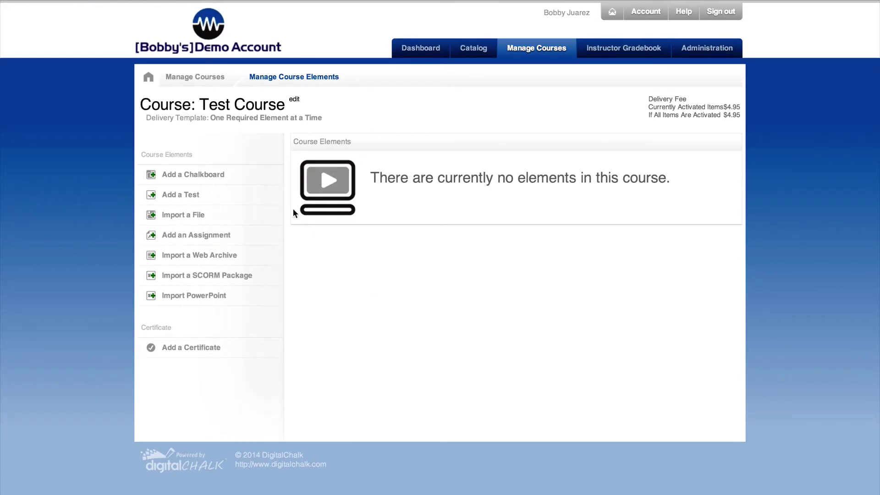
- Import Amendment – ILS.pdf into Test Course as a file element titled 'Course Handout'
click(197, 215)
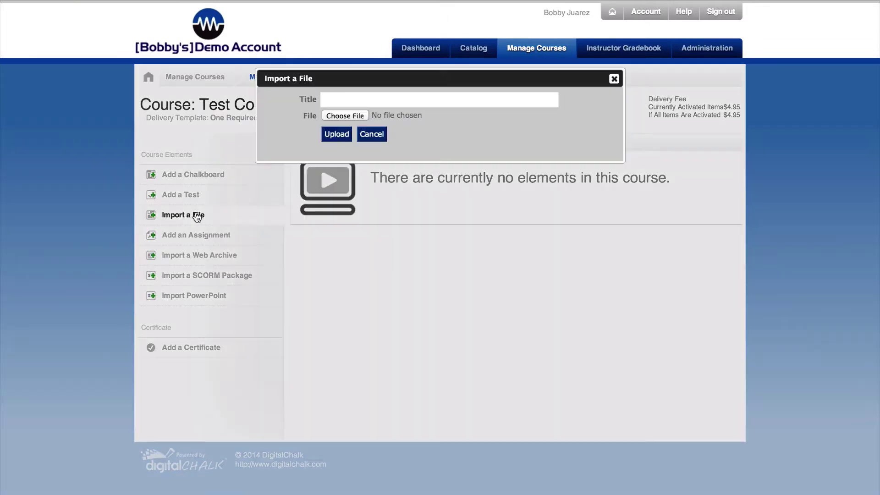
click(340, 100)
text(Course H)
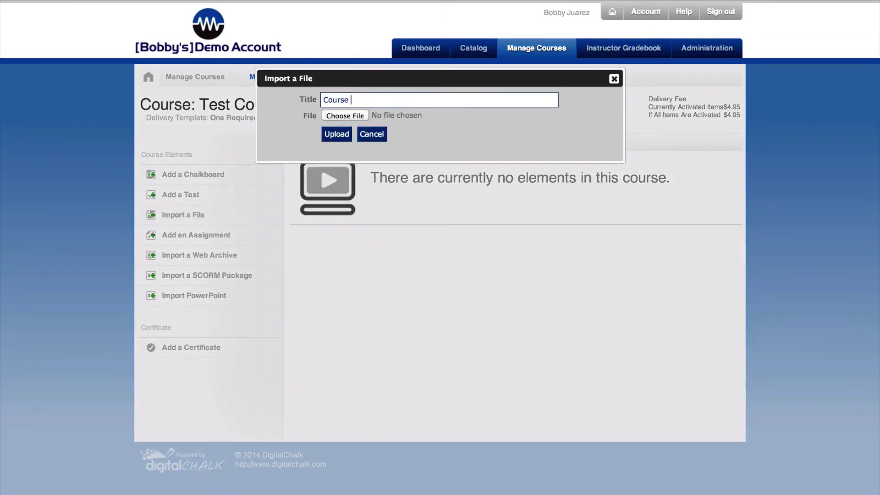
text(and)
key(BackSpace)
key(BackSpace)
key(BackSpace)
text(Handout)
click(347, 115)
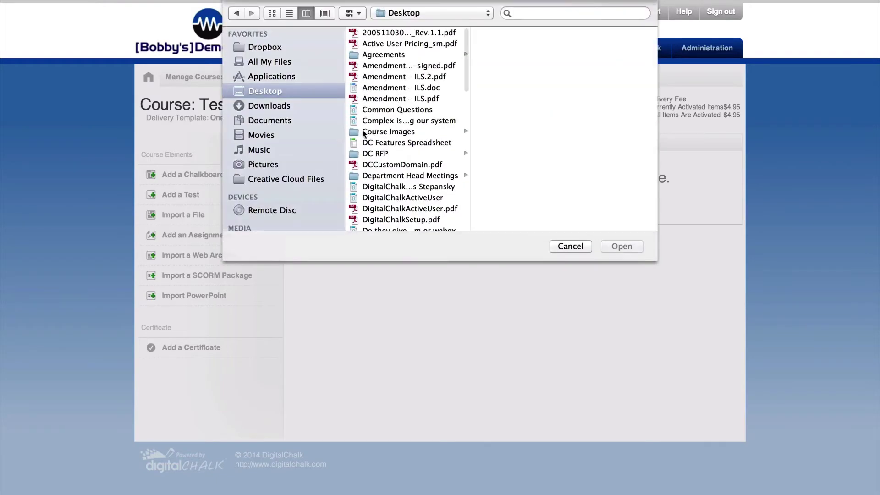
click(370, 99)
click(621, 246)
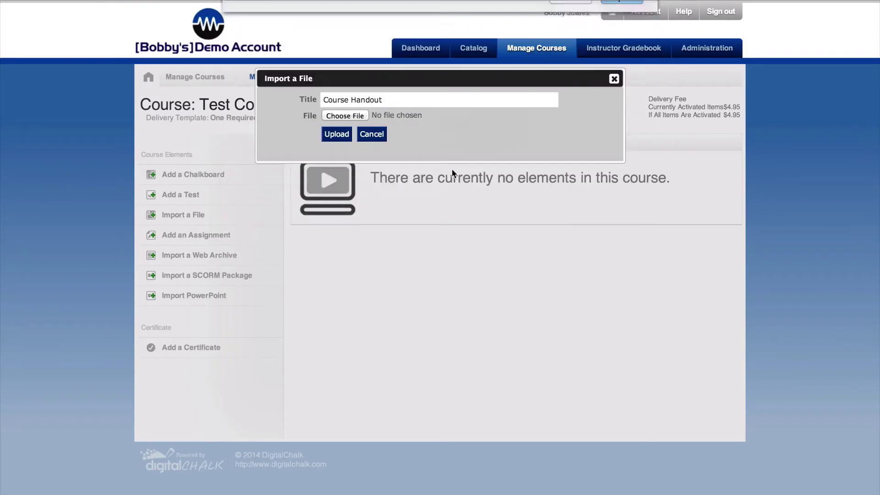
click(336, 133)
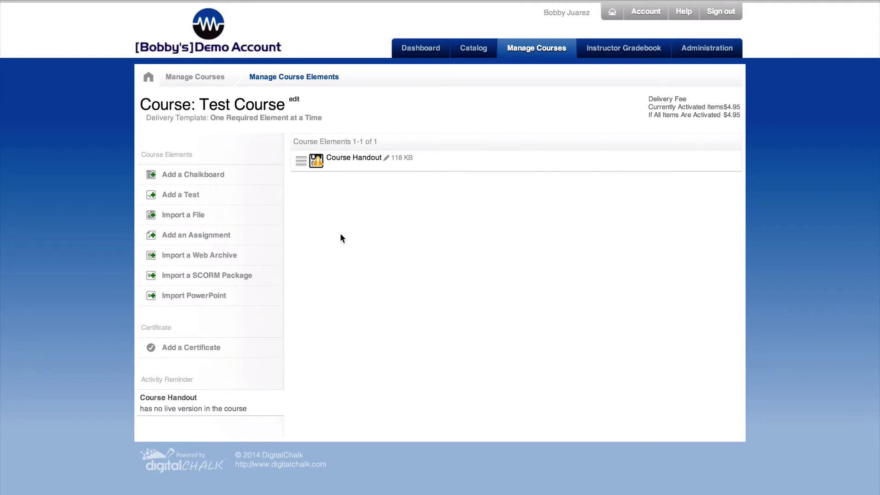
- Create a chalkboard titled 'Module 1 Presentation' and open it in the chalkboard editor
click(191, 176)
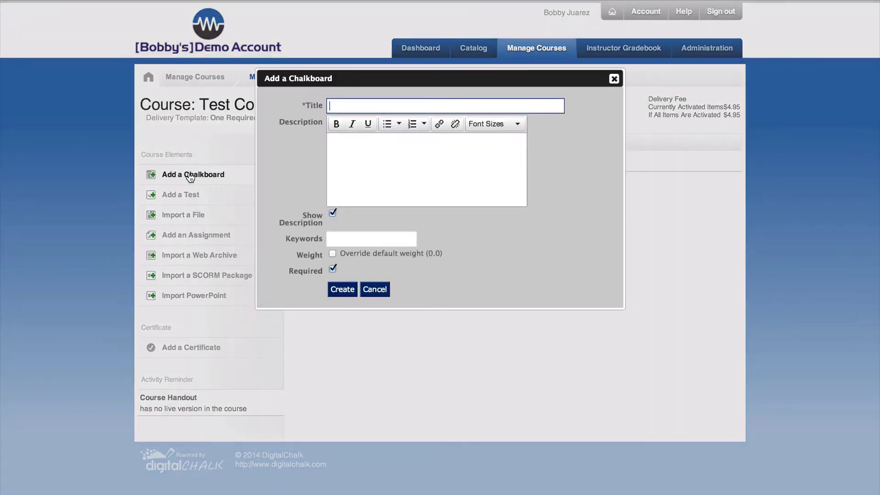
text(Module 1 Presentation)
click(348, 290)
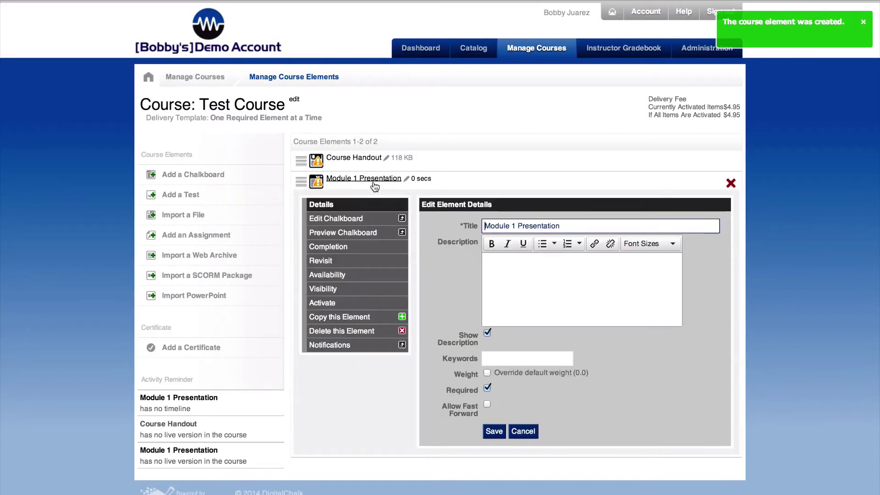
click(335, 222)
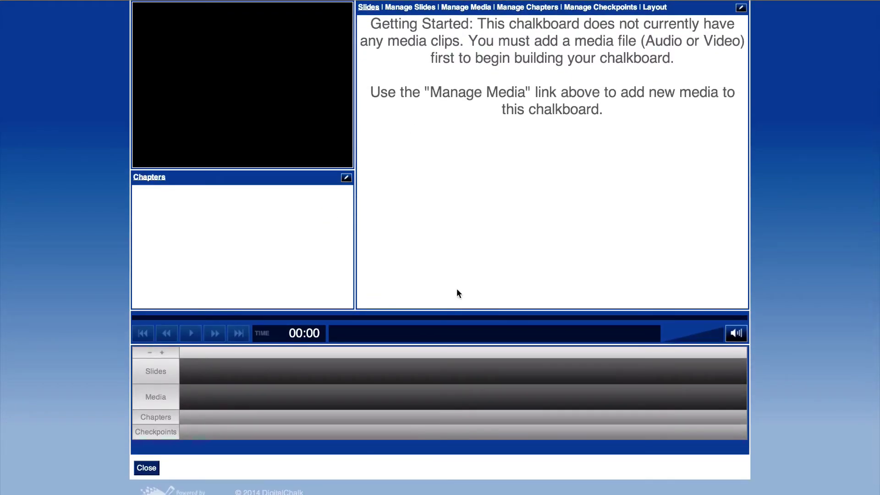
- Switch the Module 1 Presentation chalkboard to the Video Only layout and save it
click(655, 9)
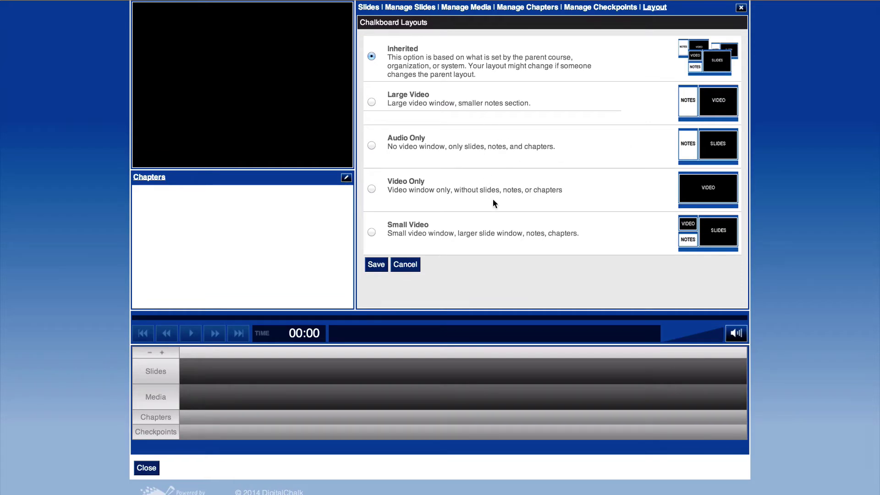
click(371, 188)
click(377, 266)
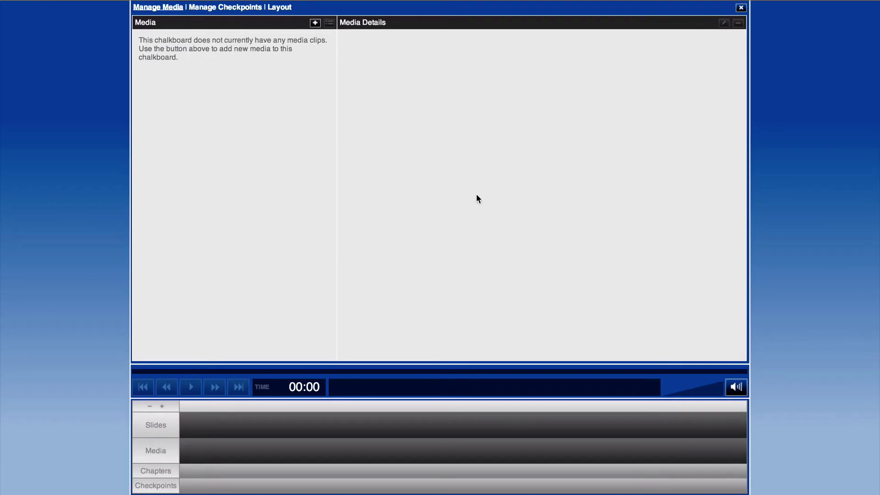
- Start a media upload but cancel the file picker, then close the chalkboard editor
click(315, 23)
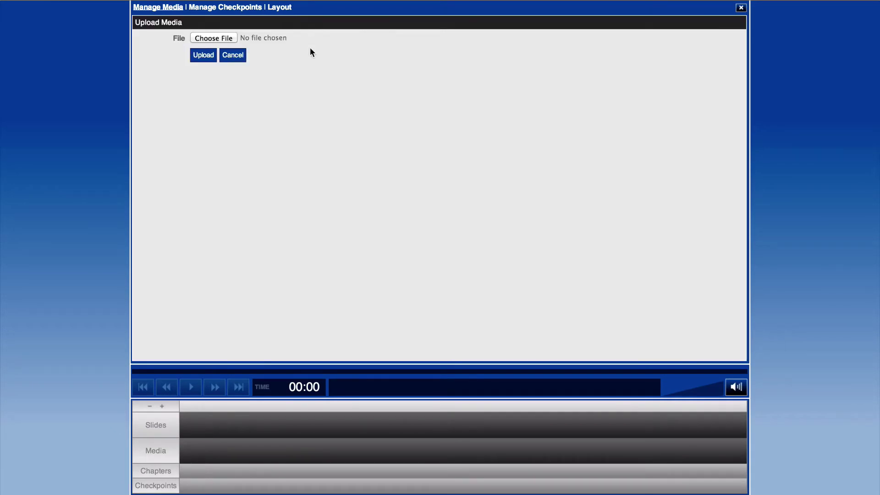
click(215, 38)
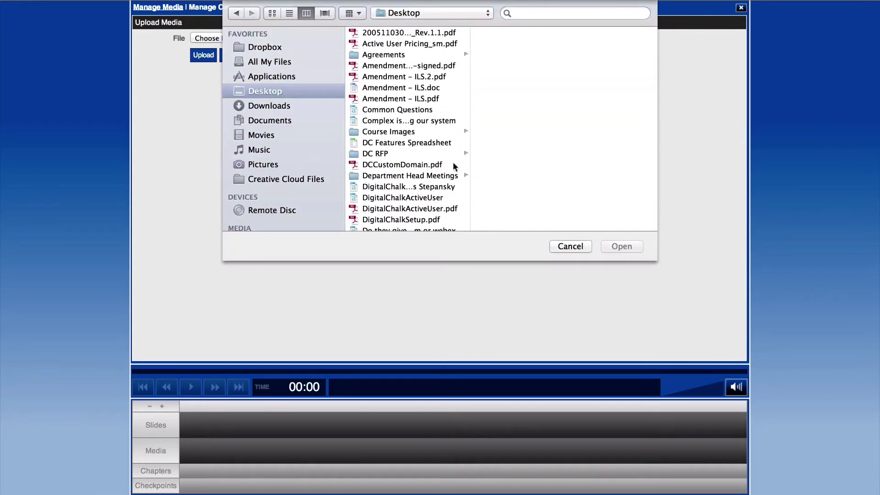
click(572, 249)
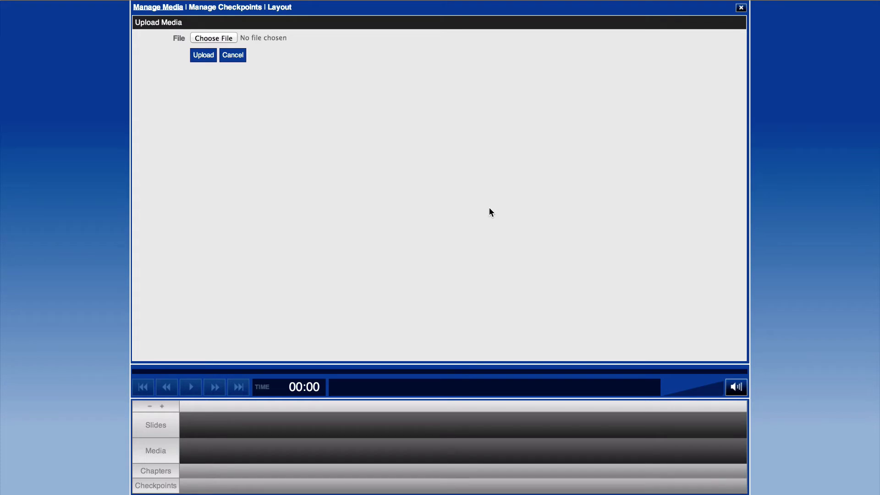
scroll(259, 337, down, 3)
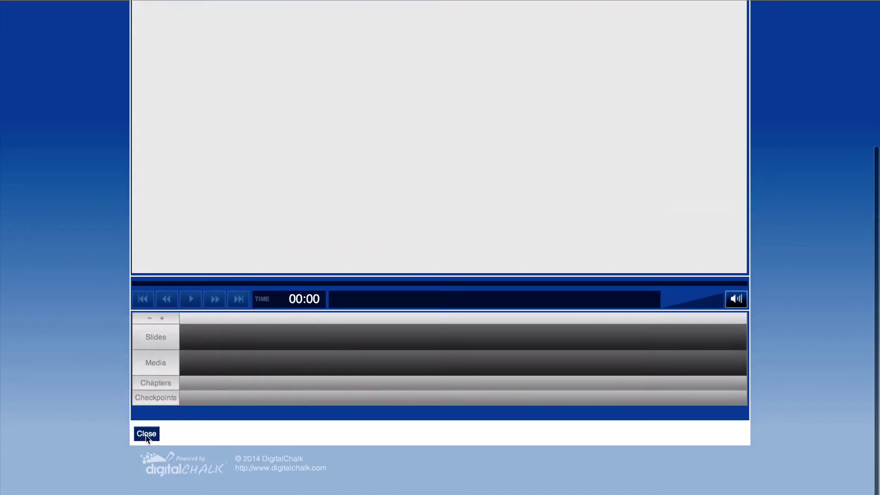
click(147, 434)
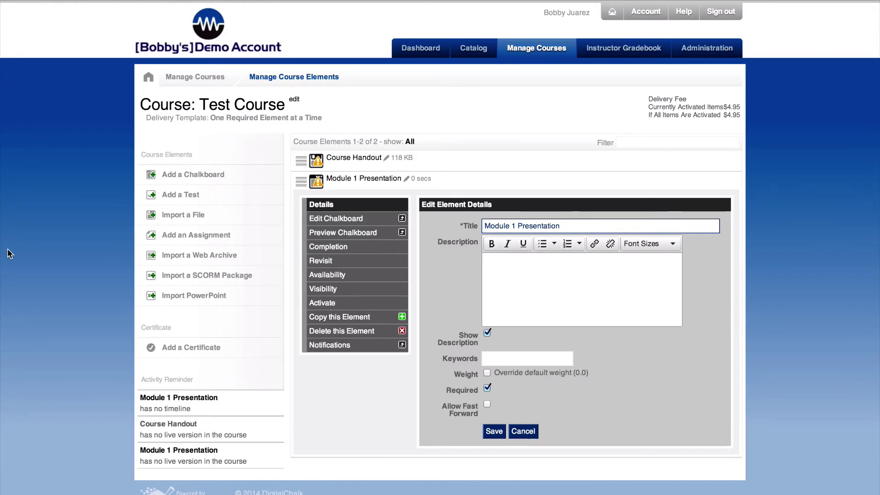
mouse_move(423, 246)
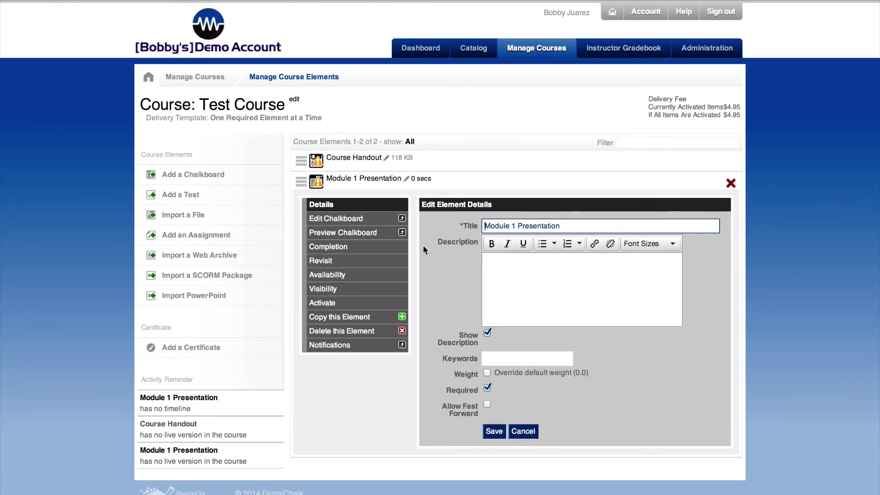
click(354, 181)
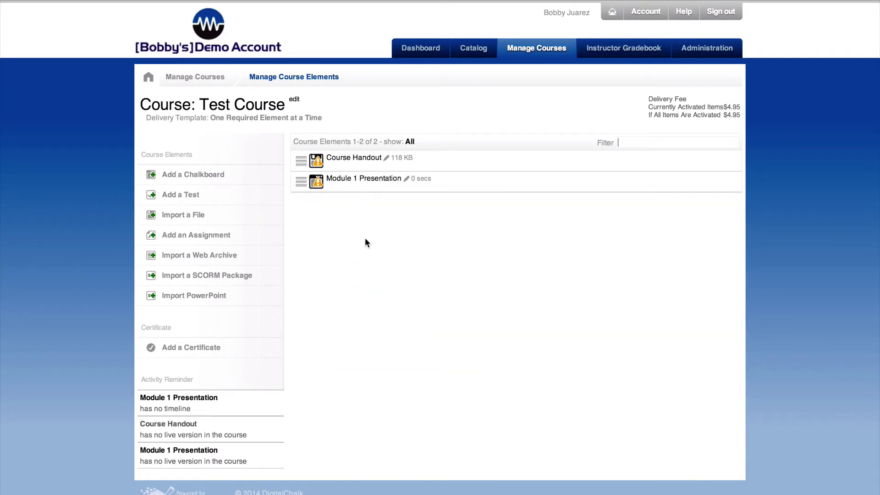
click(184, 297)
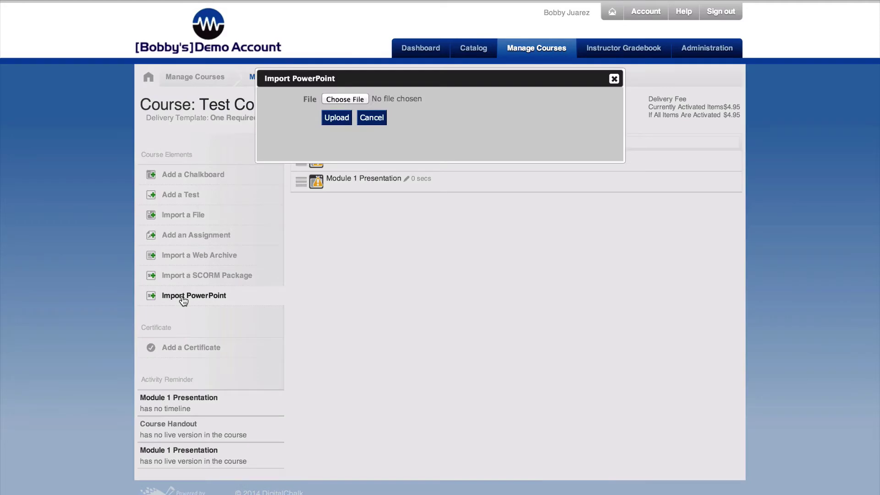
click(338, 100)
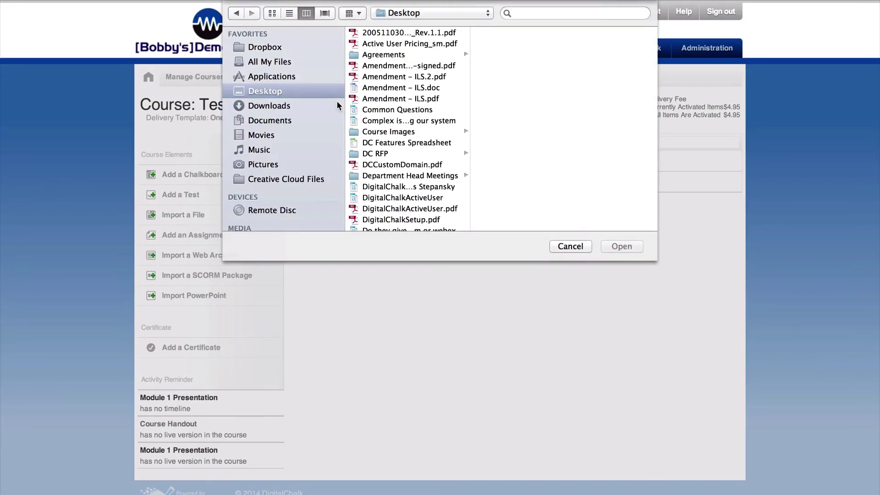
click(575, 248)
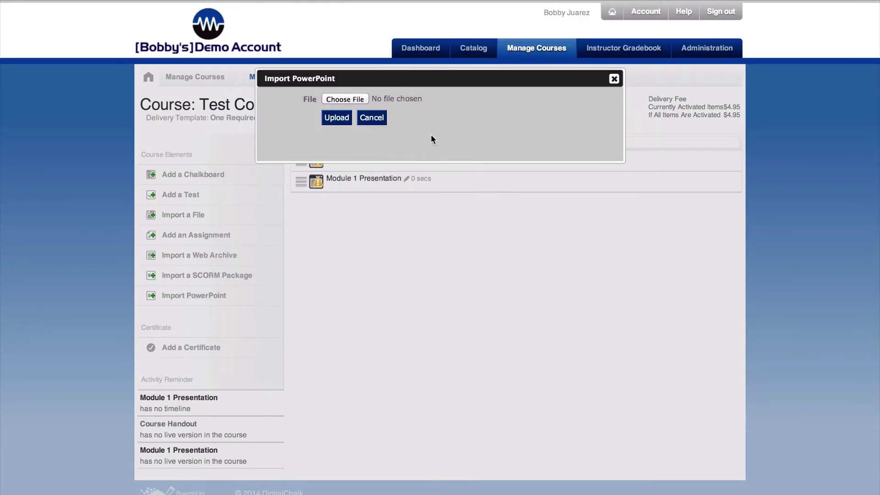
click(370, 119)
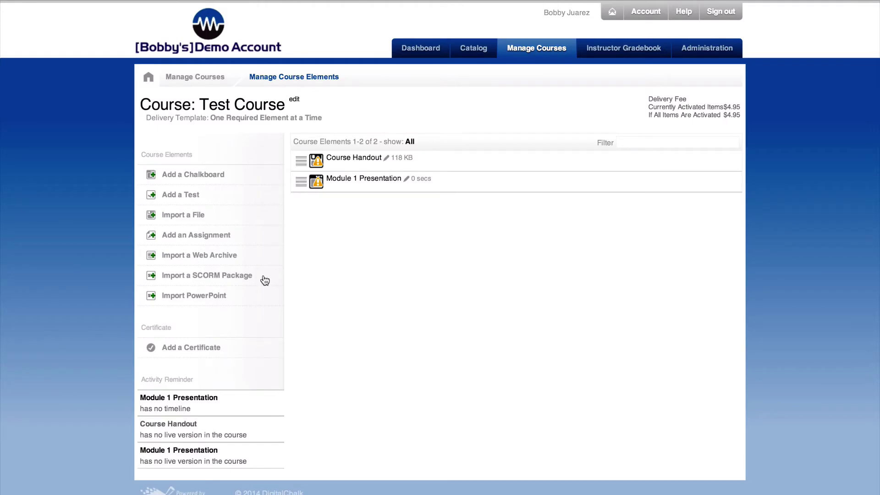
click(212, 277)
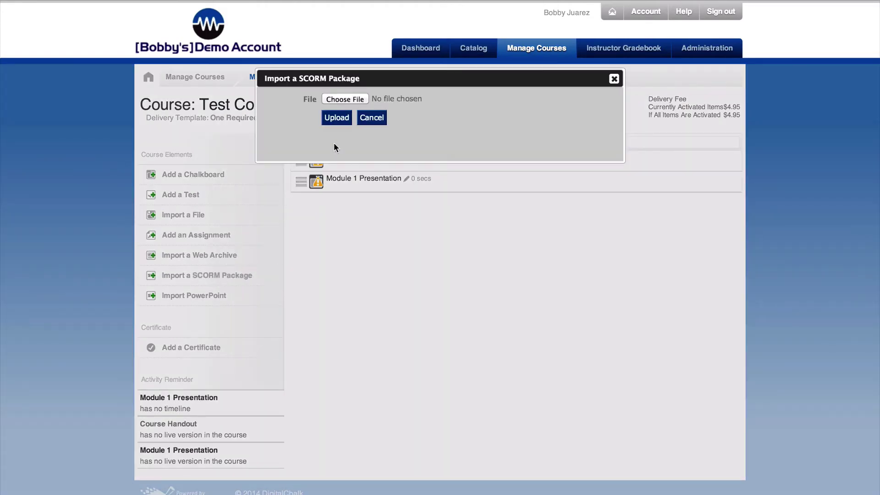
click(377, 120)
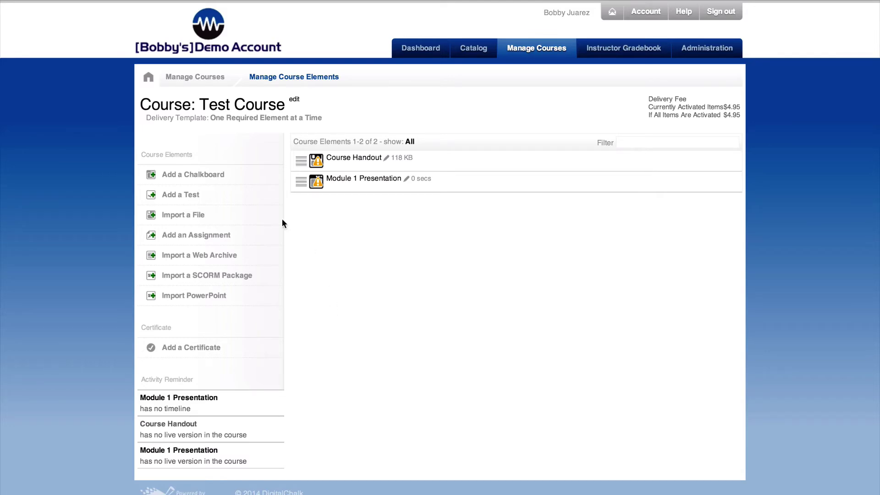
- Add a test titled 'Module 1 Quiz' with an 85 passing grade and open its questions
click(179, 197)
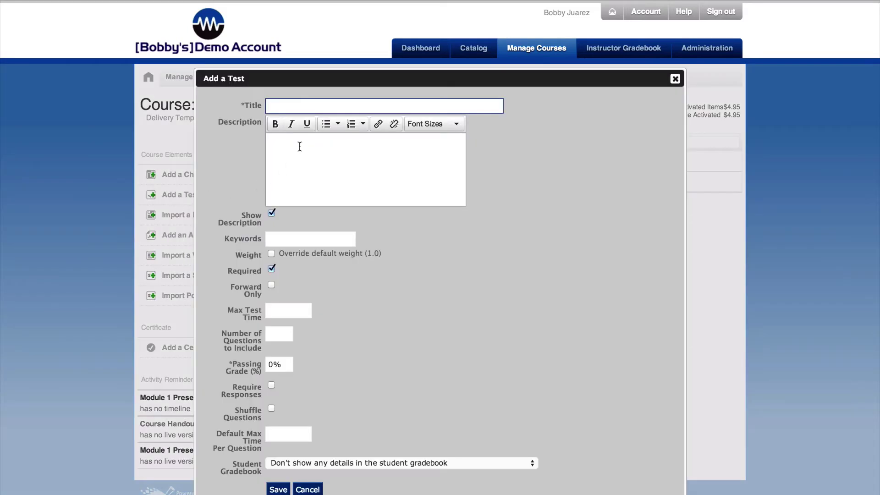
text(Module 1 Quiz)
drag(288, 366, 270, 365)
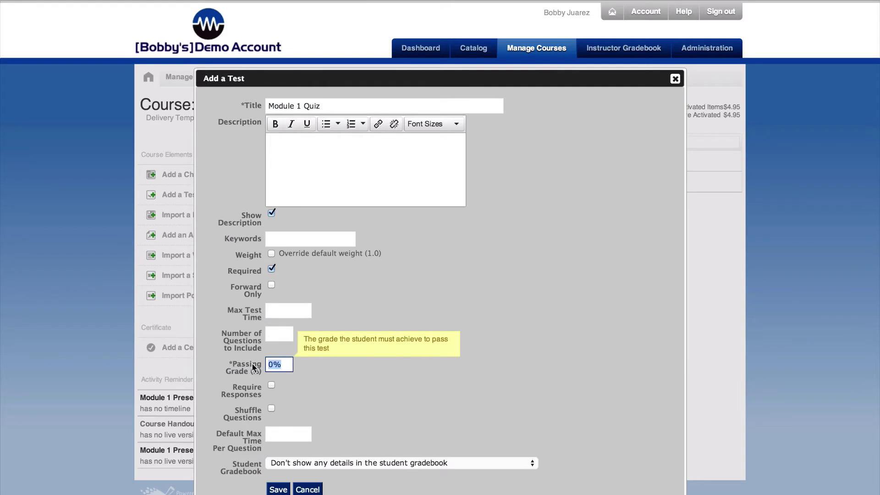
text(85)
click(281, 489)
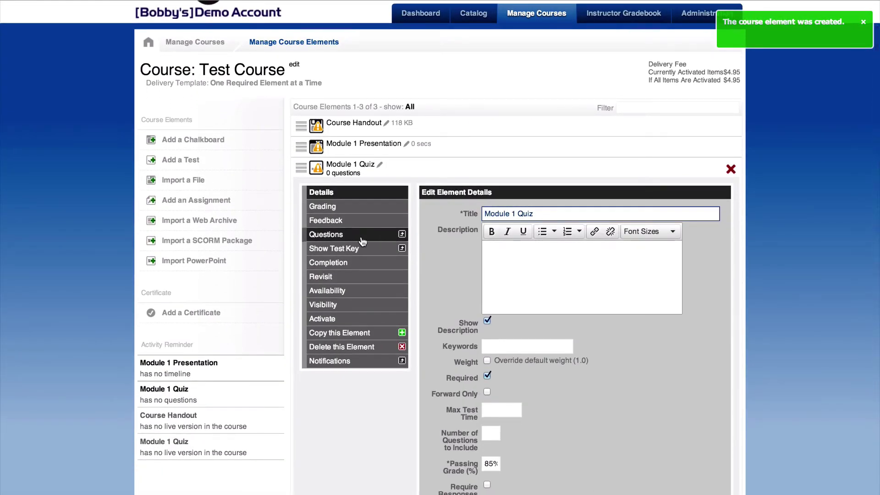
click(360, 242)
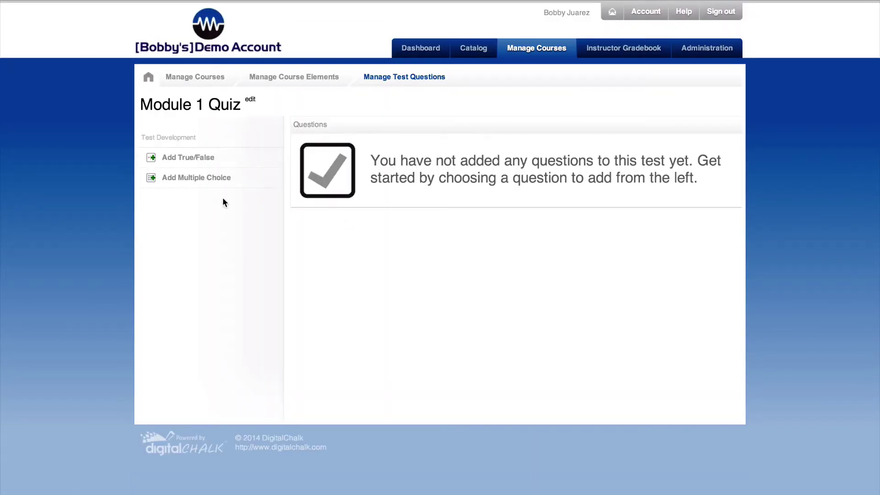
- Add the true/false question 'The sky is blue.' with True as the correct answer
click(191, 159)
text(The sky)
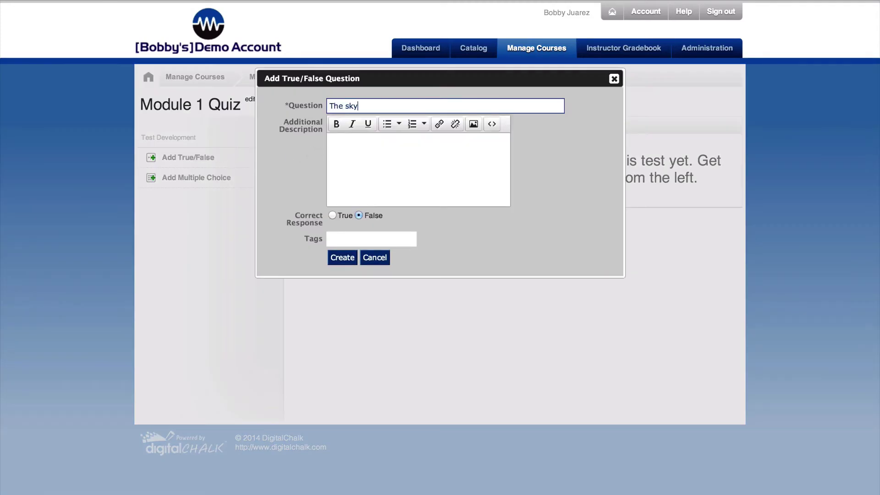
text( is blue.)
click(334, 214)
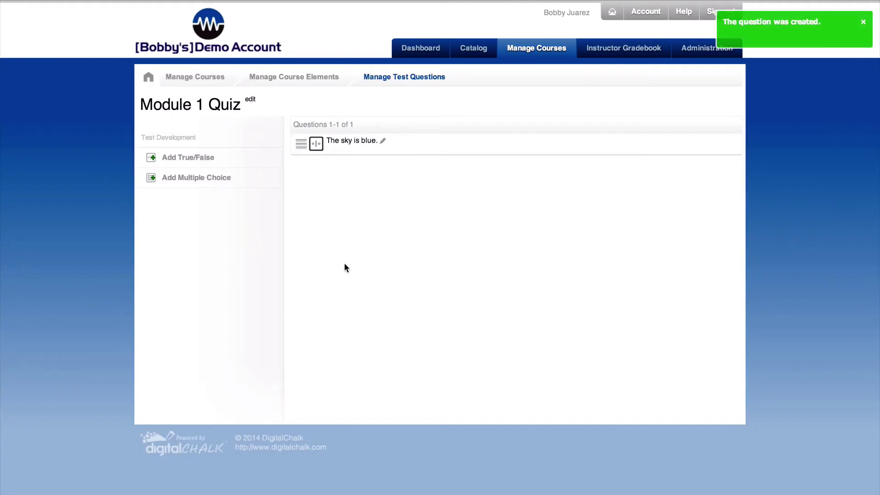
click(362, 145)
- Start a multiple-choice question and add extra answer rows
click(222, 179)
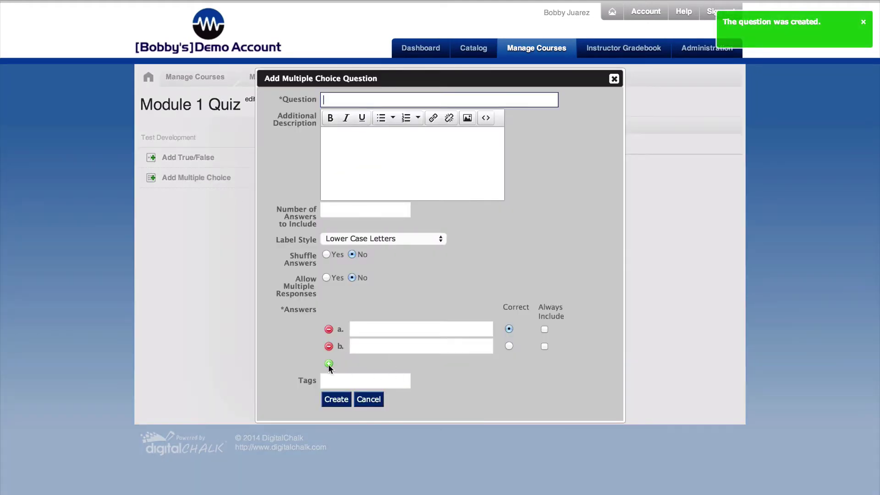
click(329, 364)
click(329, 381)
click(329, 398)
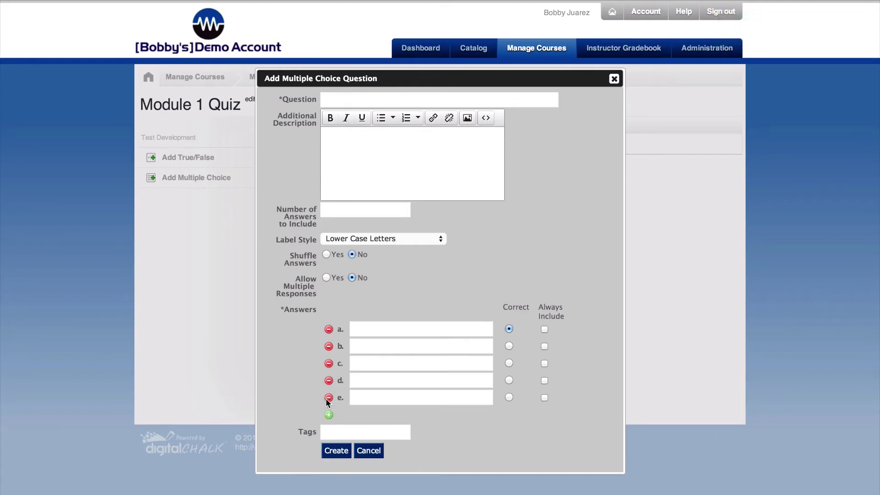
click(329, 415)
- Fill answers a–d with placeholder text: asdfasdf, asdf, sdfg, asdf
click(382, 328)
text(asdfasdf)
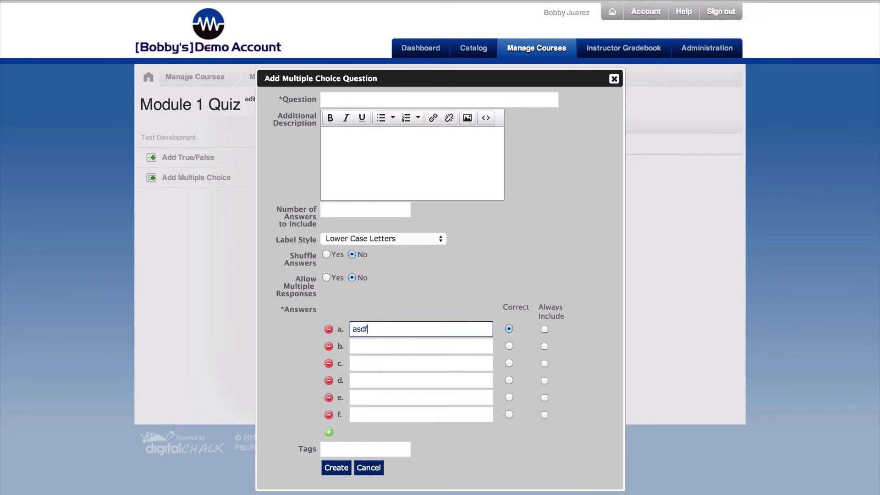
click(382, 347)
text(asdf)
click(382, 363)
text(sdfg)
click(382, 381)
text(asdf)
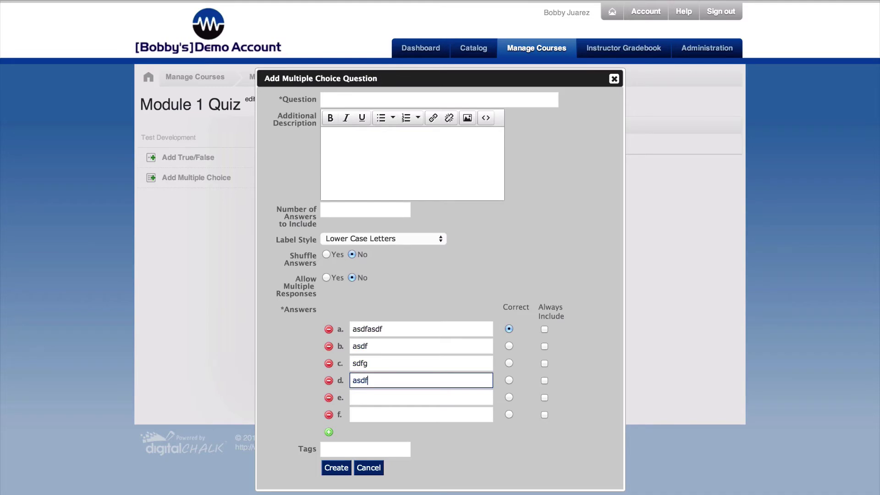
- Mark answers b and d correct with multiple responses allowed, then discard the question and return to the element list
click(509, 346)
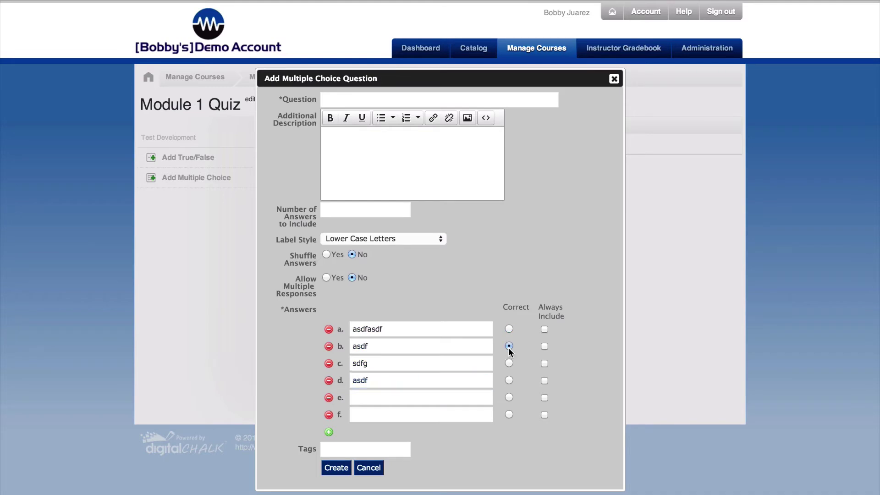
click(327, 277)
click(509, 381)
click(614, 78)
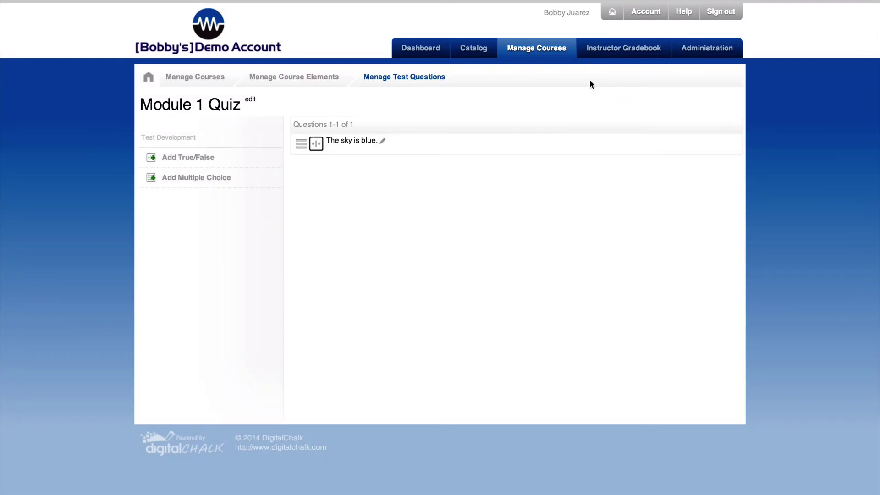
click(317, 81)
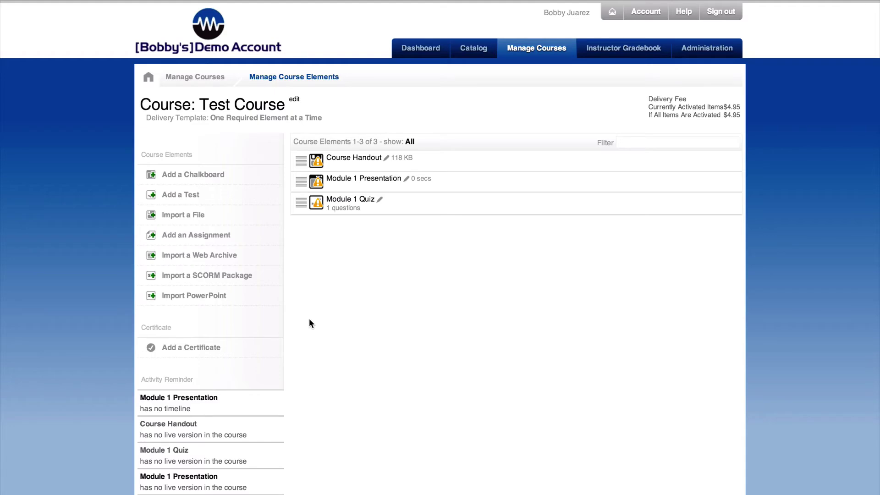
- Start a course certificate, cancel the background image upload, and begin adding a certificate field
click(171, 349)
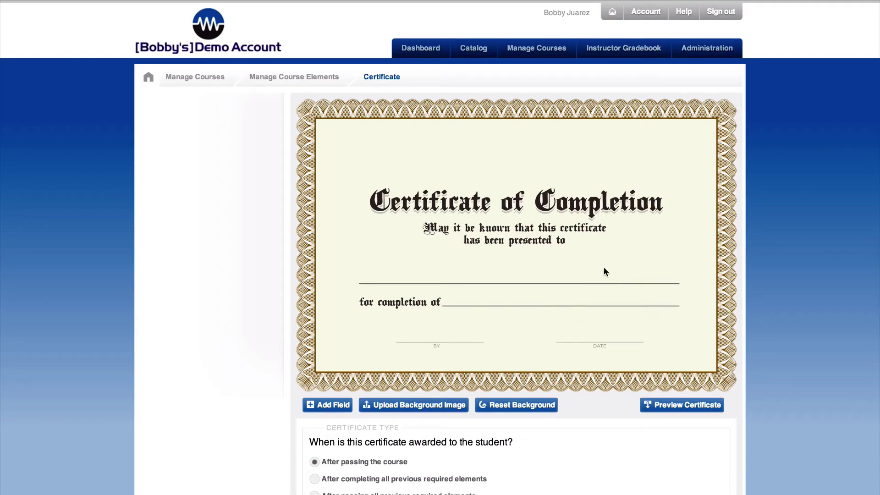
click(422, 405)
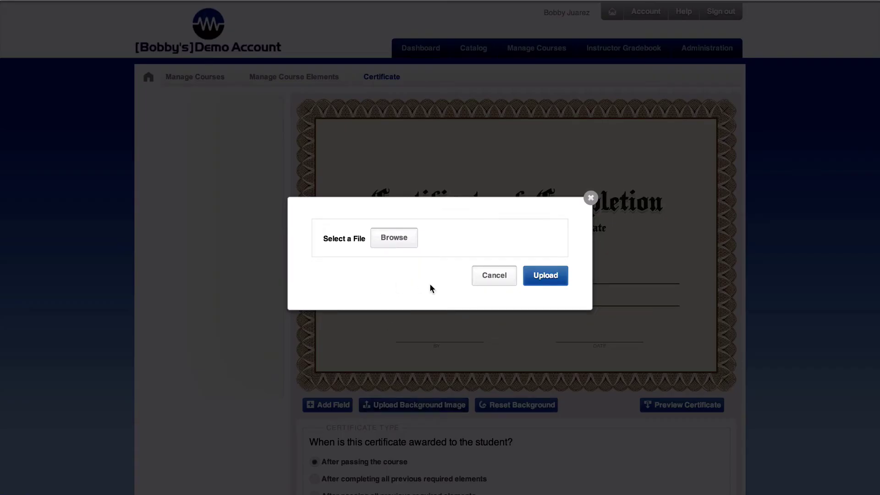
click(591, 199)
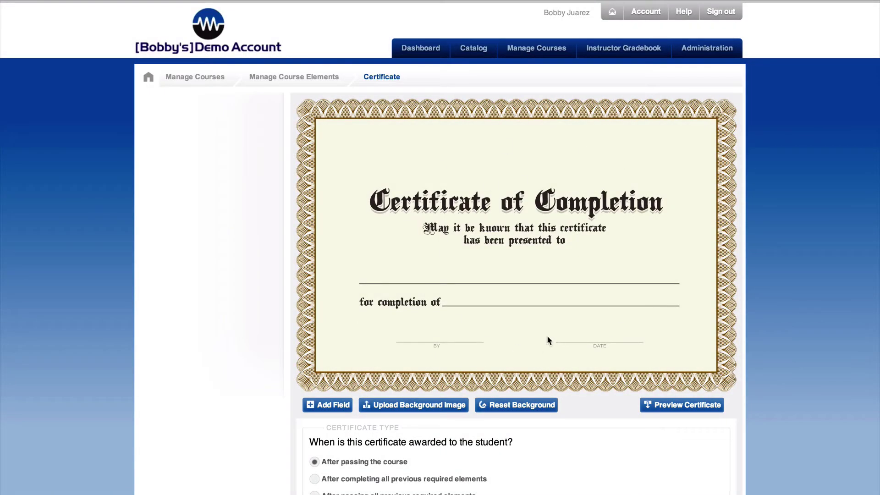
click(337, 405)
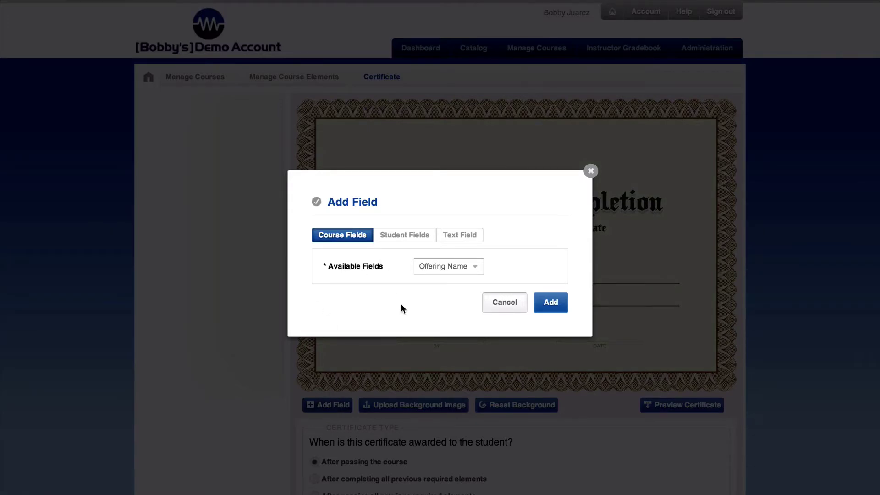
- Add the Student Name student field and place it on the presented-to line
click(411, 236)
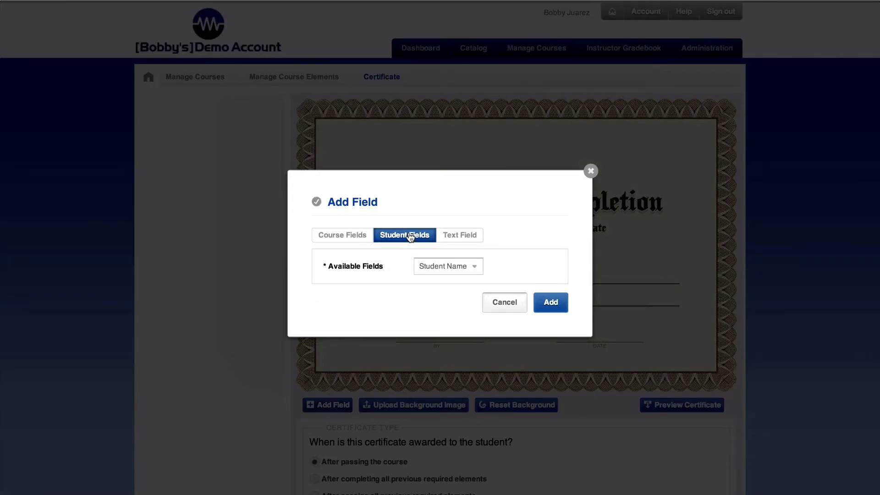
click(548, 301)
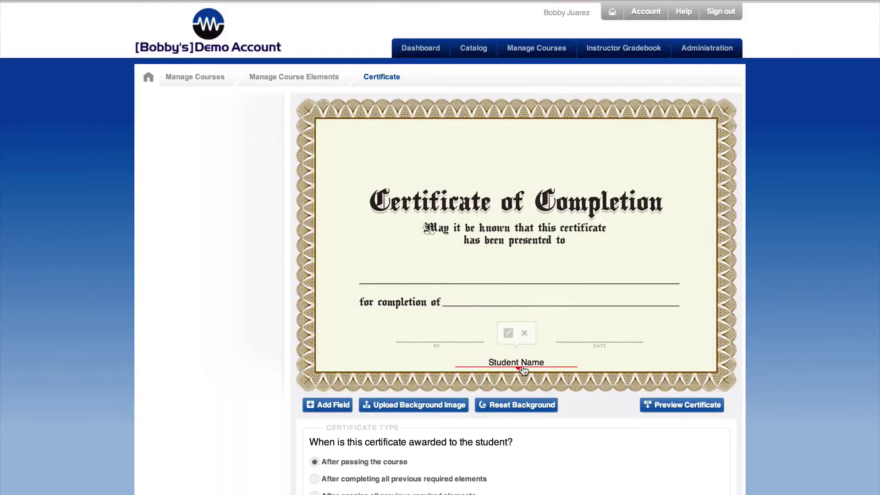
drag(520, 327, 515, 282)
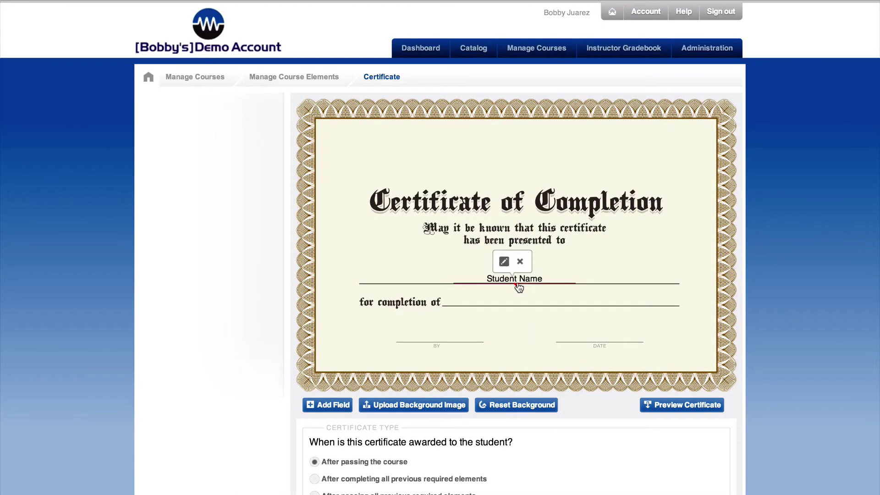
click(507, 260)
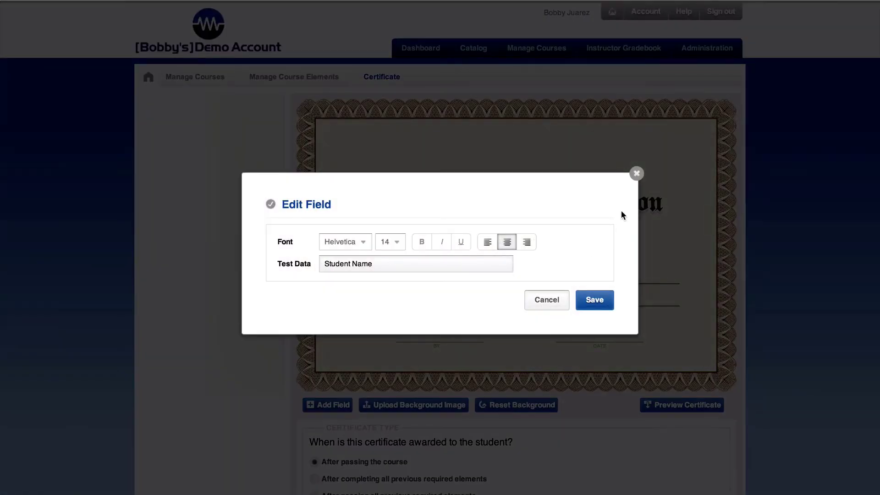
click(637, 174)
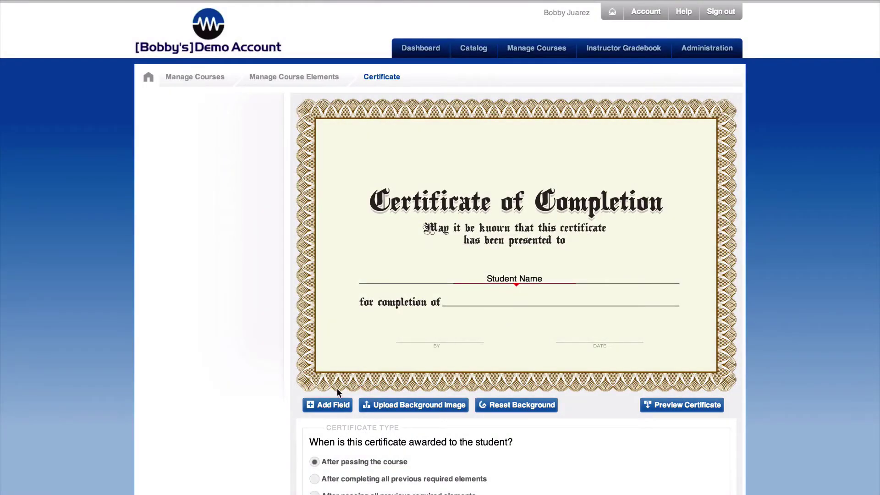
- Add the Course Name course field and place it on the for-completion-of line
click(327, 405)
click(352, 238)
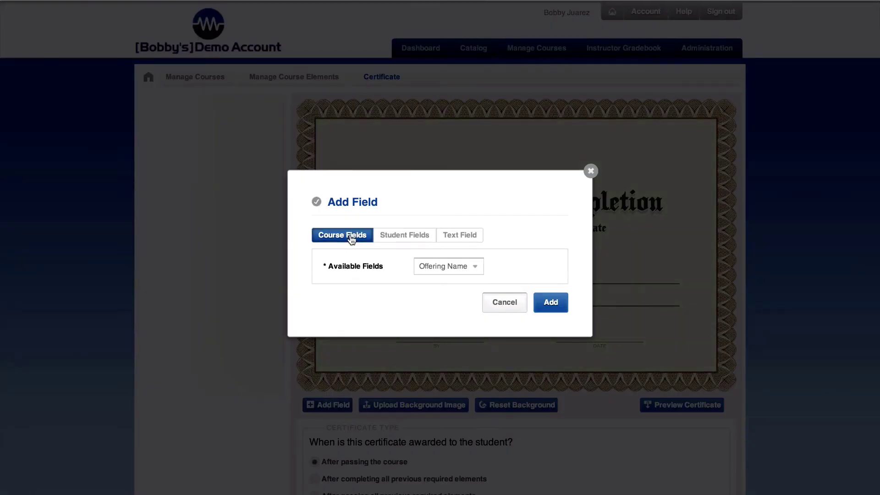
click(419, 266)
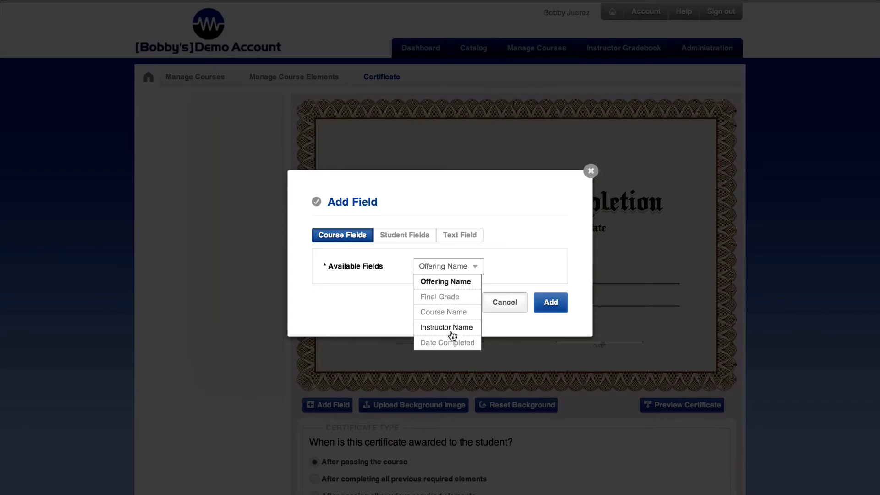
click(447, 312)
click(547, 307)
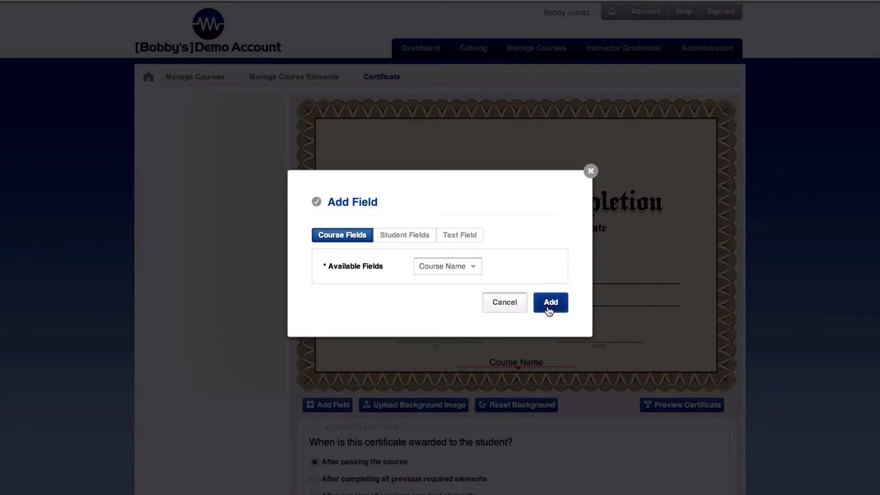
click(517, 364)
drag(517, 364, 514, 309)
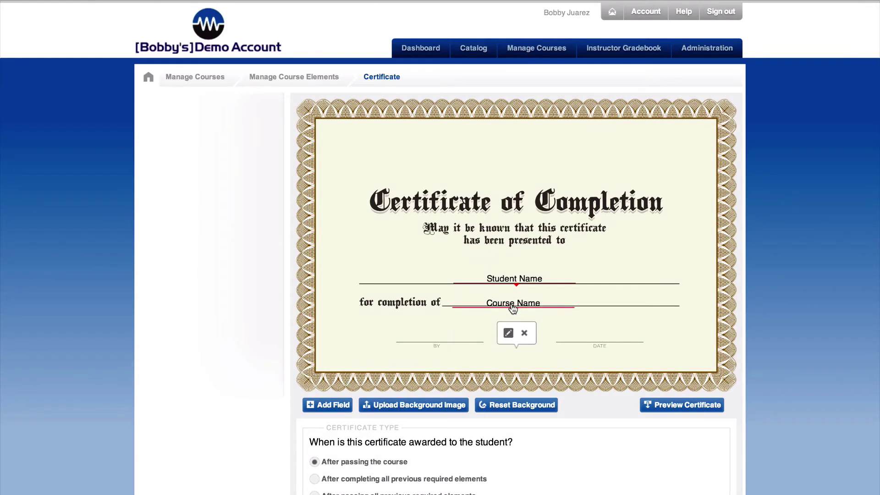
- Dismiss the field options and save the certificate to the course
click(567, 275)
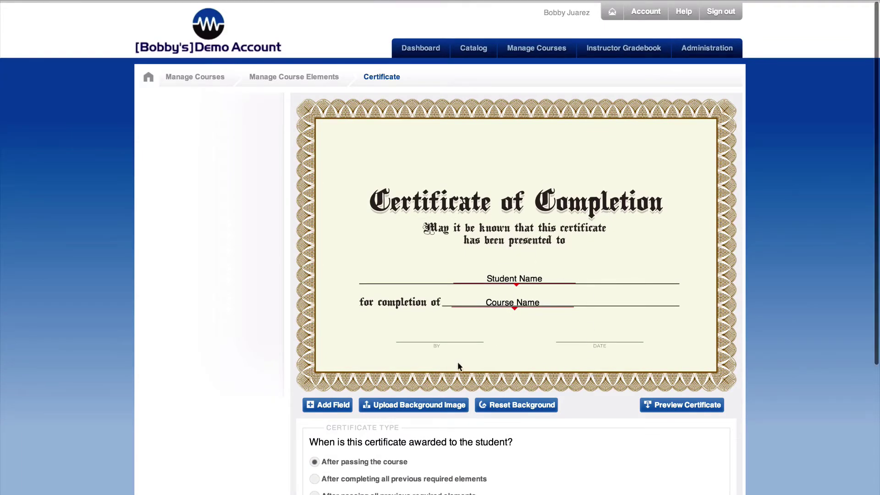
click(580, 340)
scroll(579, 369, down, 5)
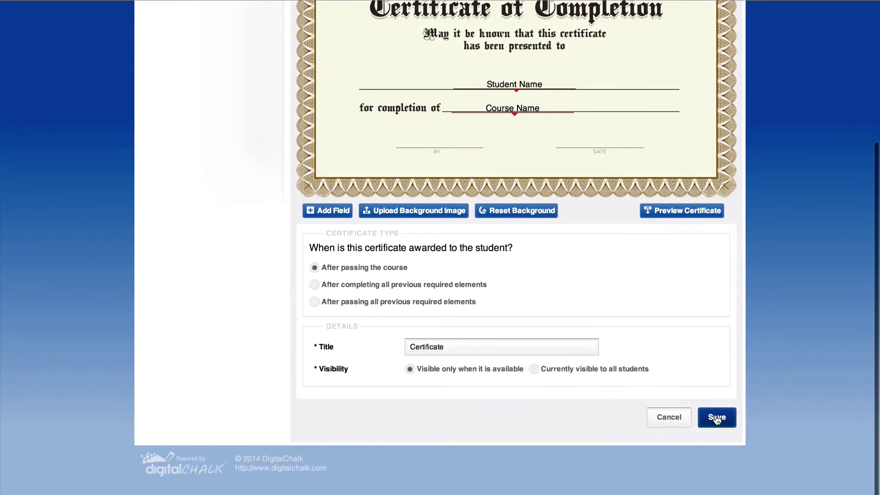
click(718, 418)
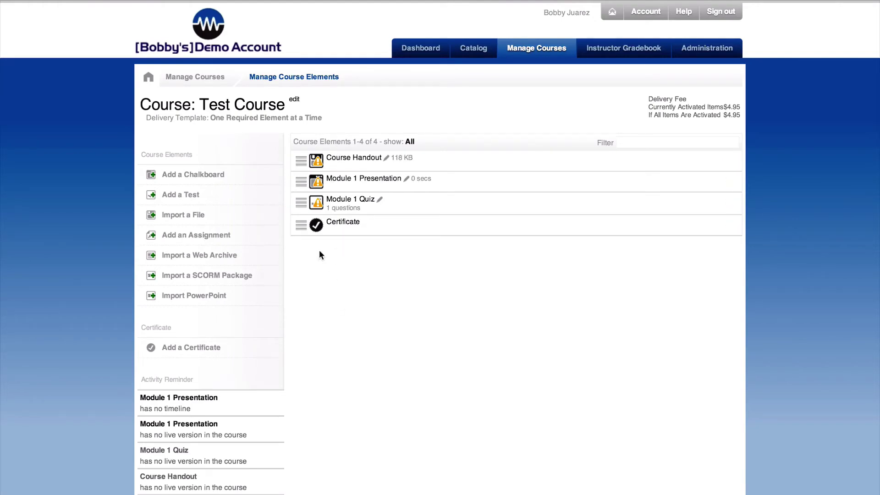
- Drag Module 1 Presentation to reorder the course elements and look down the list
drag(301, 182, 351, 156)
scroll(368, 280, down, 1)
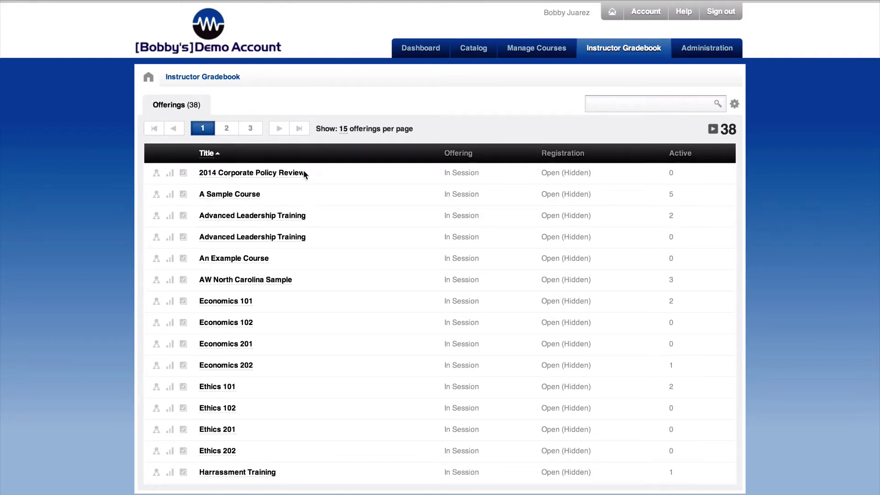
- Go to page 3 of the gradebook offerings and glance at Technology 101's student registration
click(597, 102)
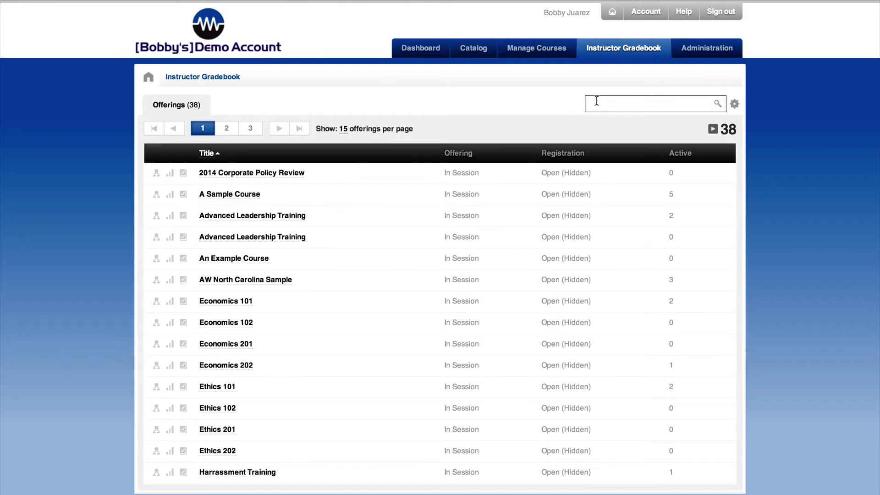
click(249, 130)
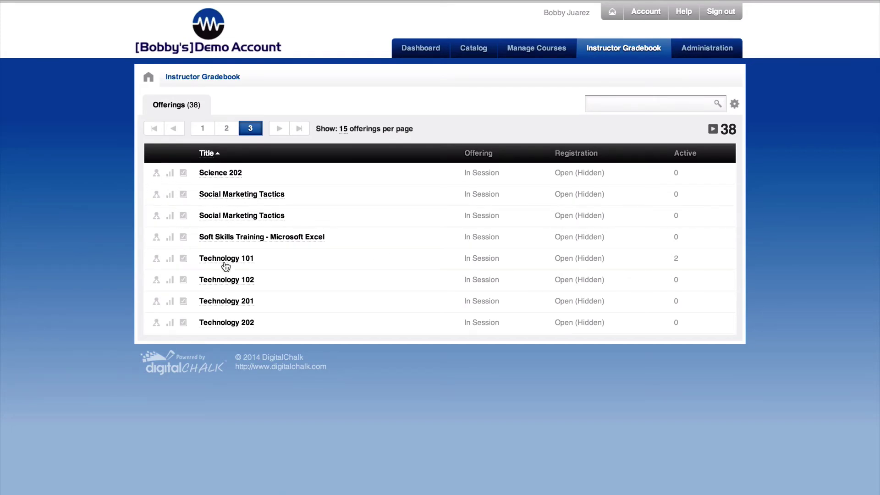
click(156, 258)
click(657, 176)
- Expand Technology 101's activity statistics and show its Grades Timeline chart
click(170, 260)
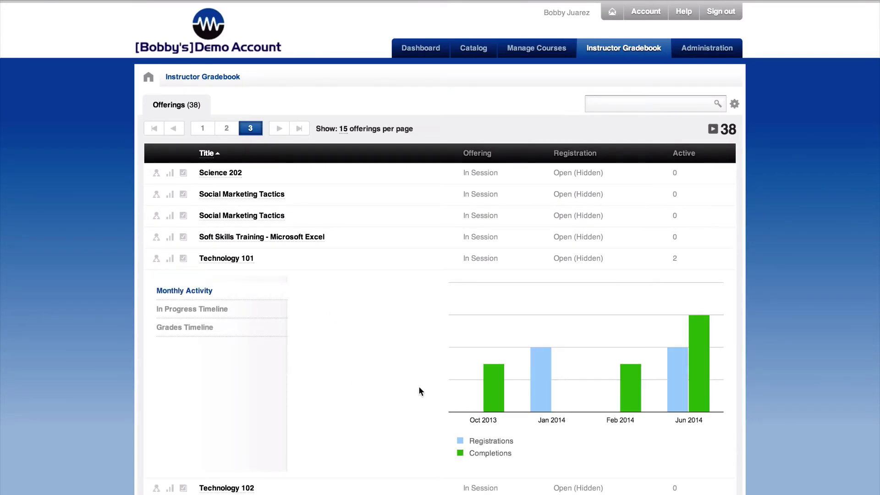
mouse_move(491, 389)
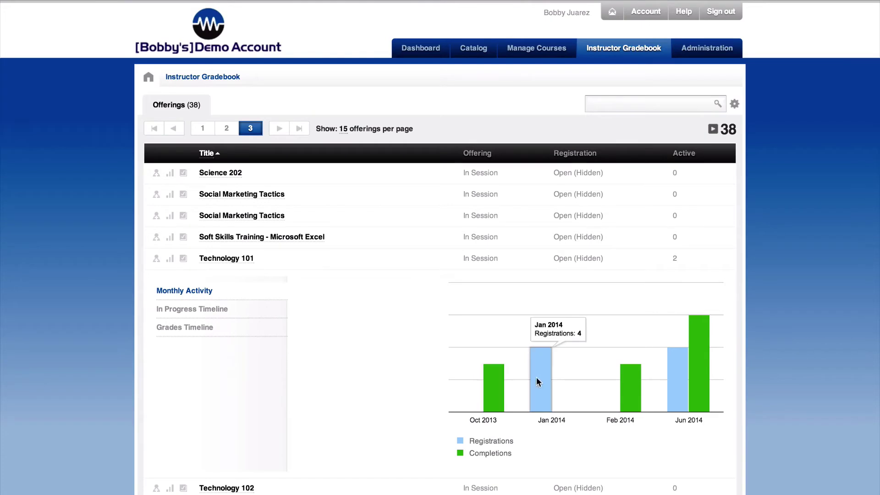
mouse_move(640, 385)
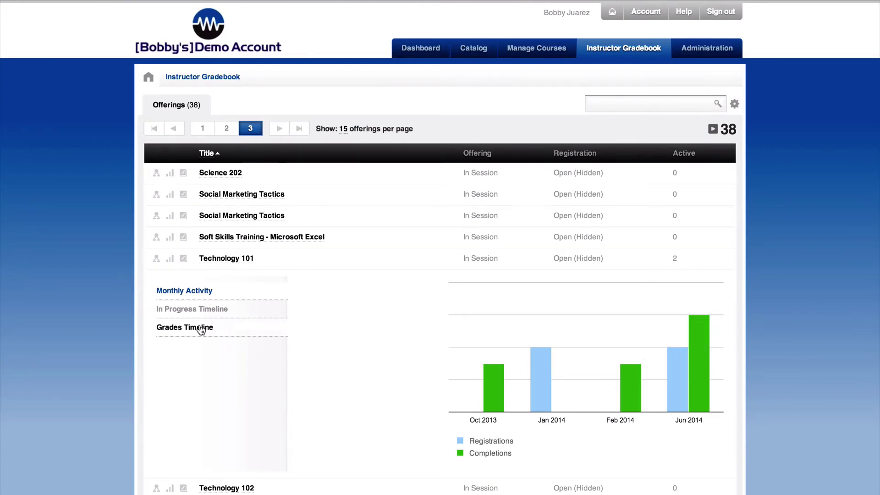
click(184, 328)
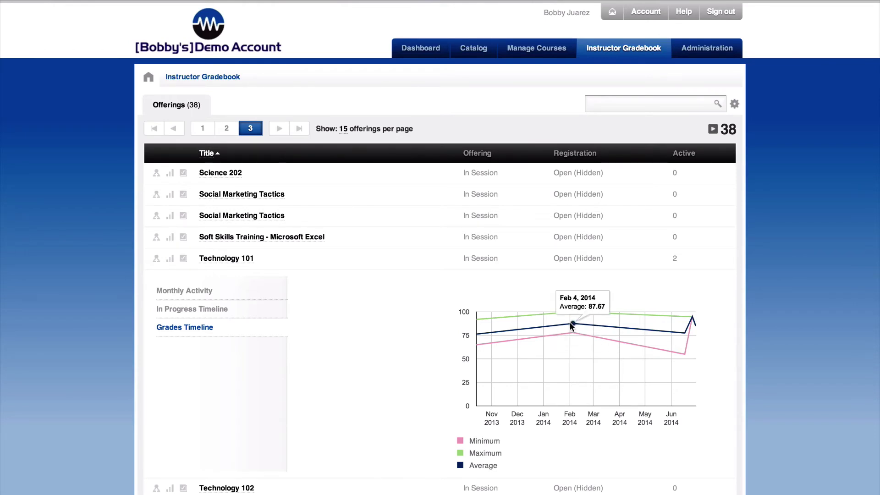
mouse_move(571, 333)
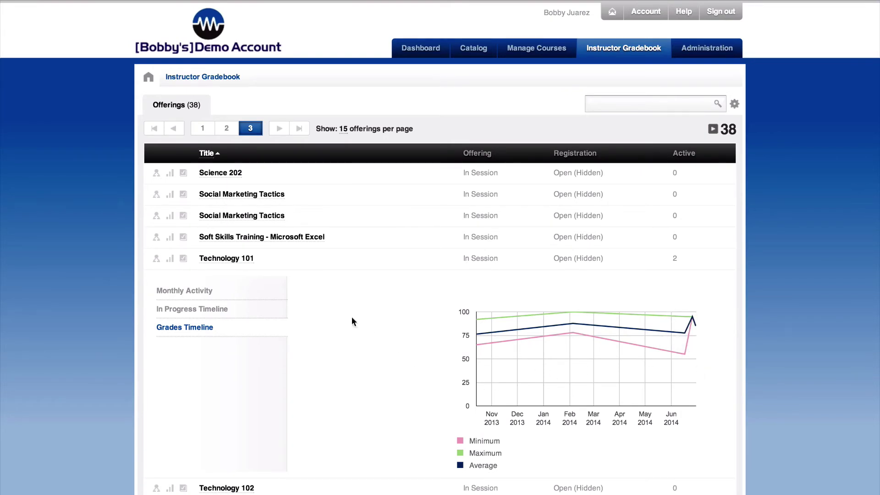
- Open Technology 101's gradebook, keep the filter at Registered/In Progress, and expand all students
click(220, 259)
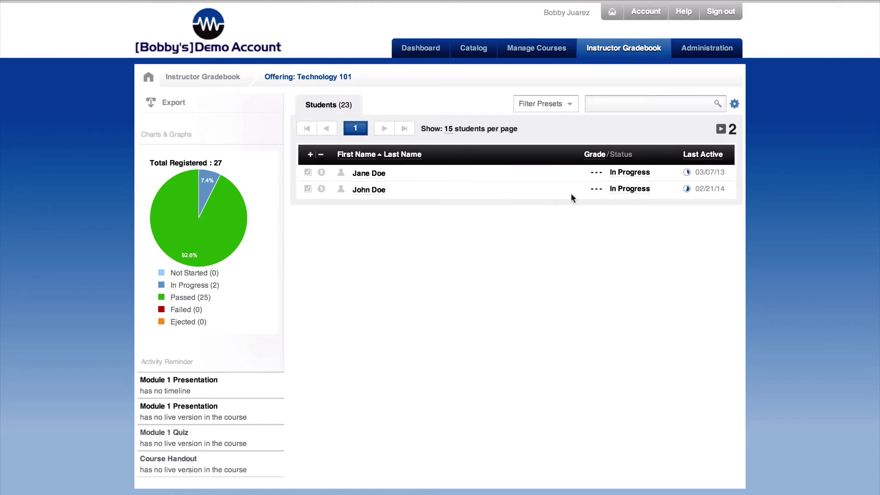
click(735, 103)
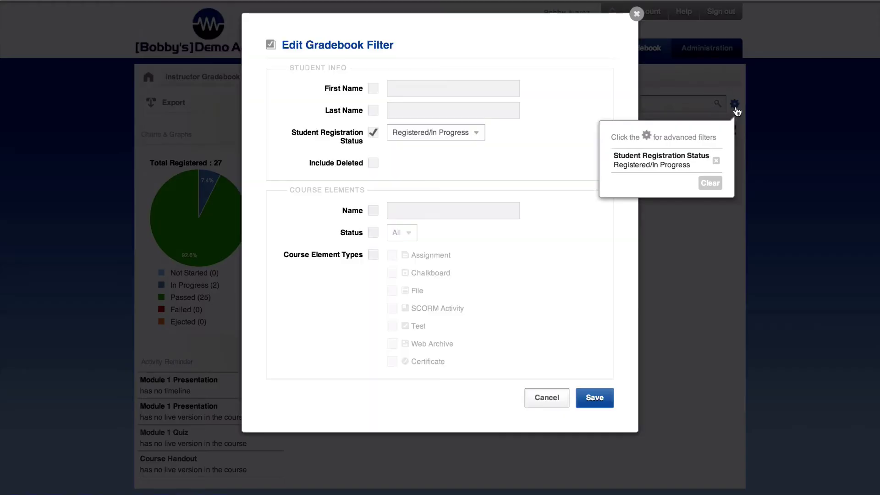
click(472, 132)
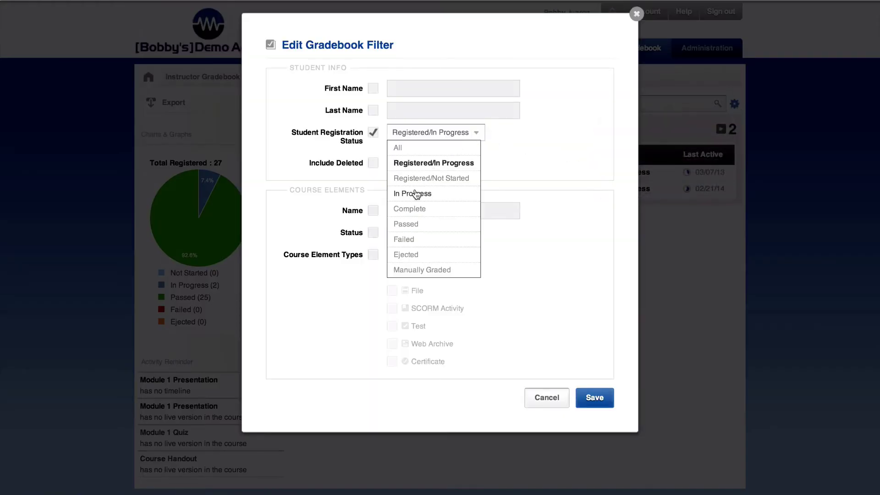
click(576, 170)
click(637, 14)
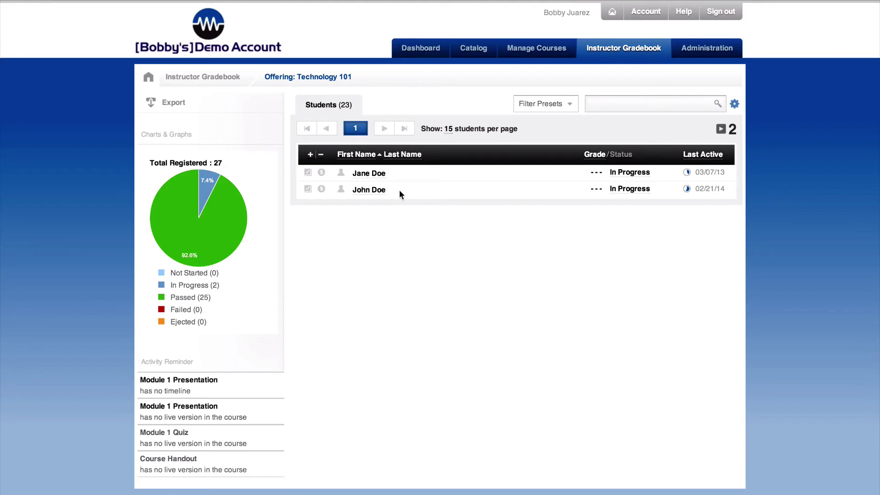
click(310, 160)
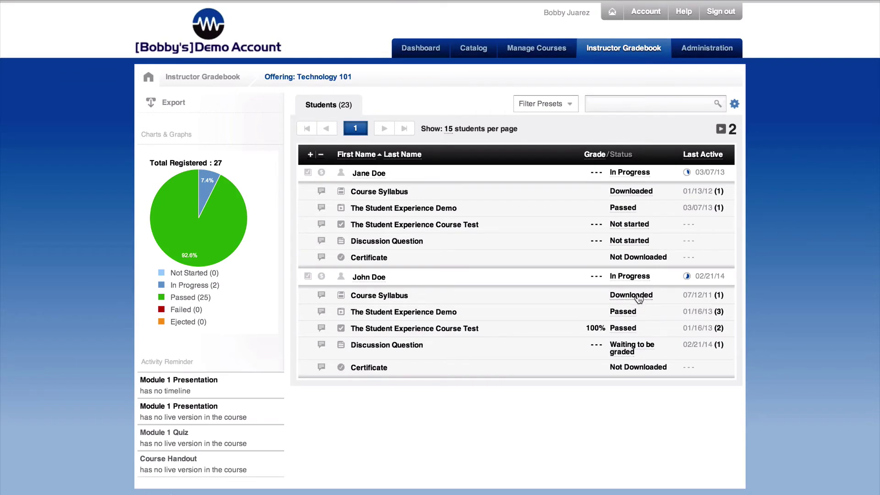
- View the students' time-spent popups and highlight the 4 mins,23 secs total time
mouse_move(724, 298)
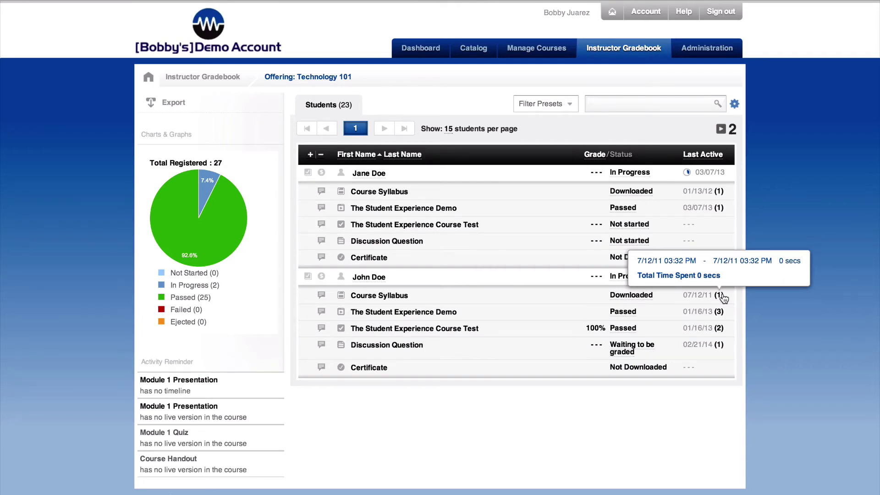
click(495, 321)
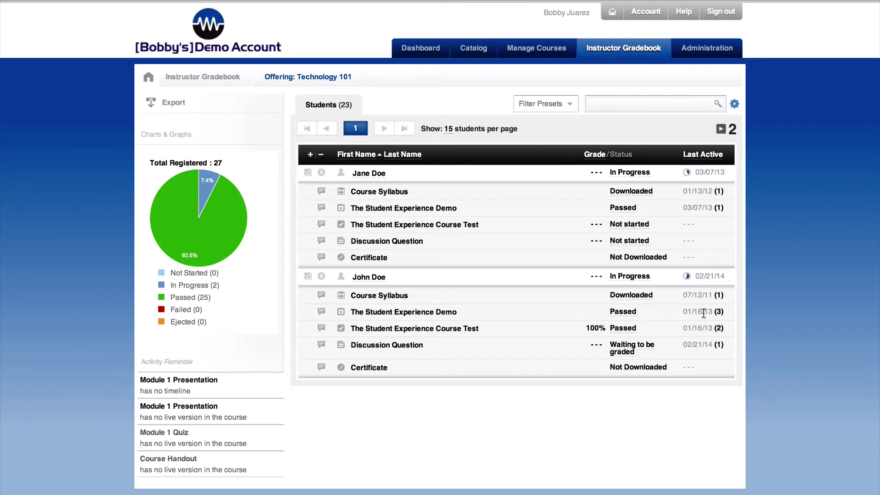
mouse_move(719, 317)
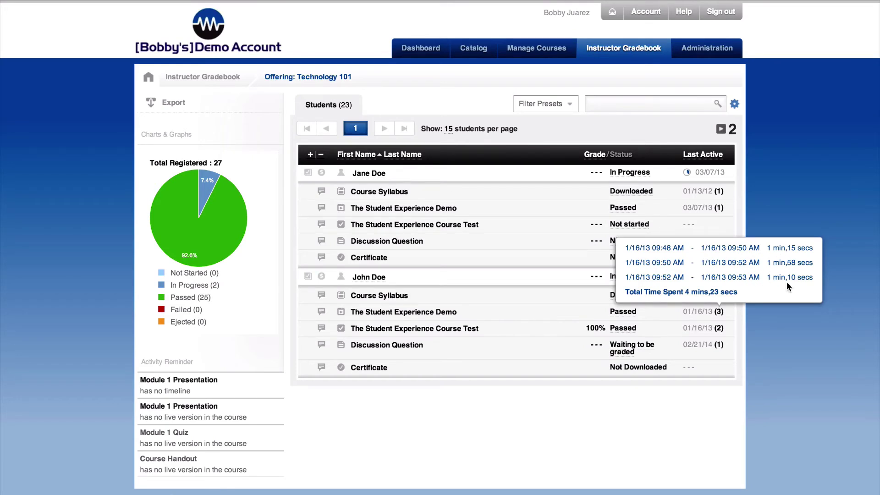
drag(745, 288, 655, 287)
- Clear the highlight on the total time so the time-spent popup closes
click(656, 284)
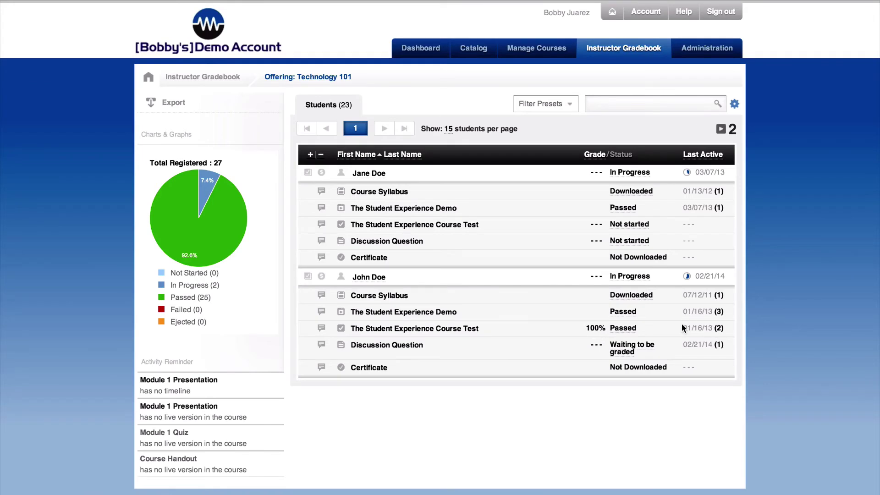
click(625, 329)
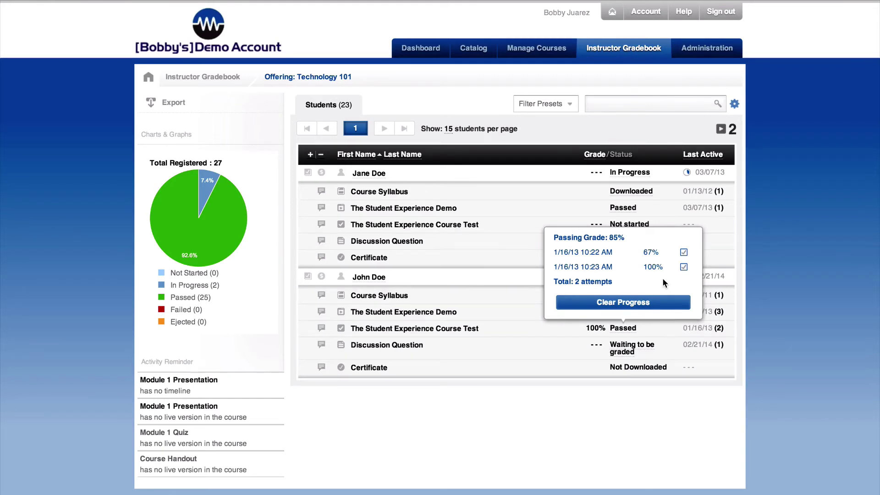
click(684, 253)
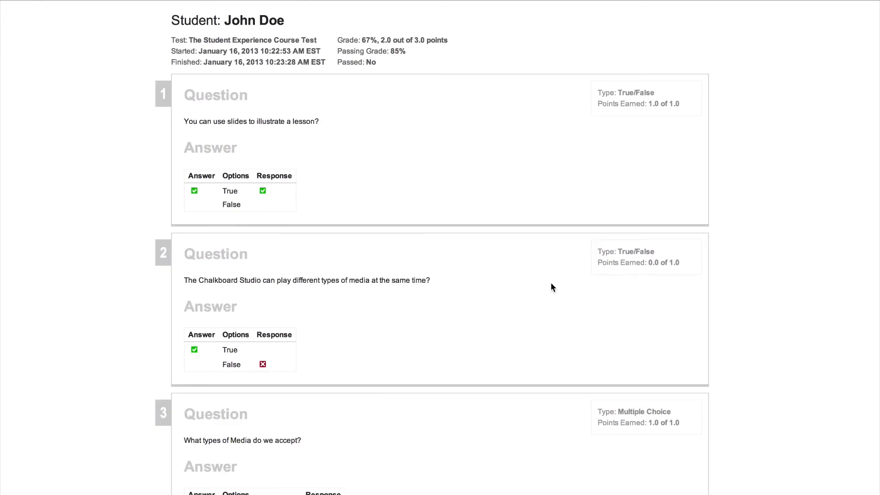
scroll(509, 314, down, 4)
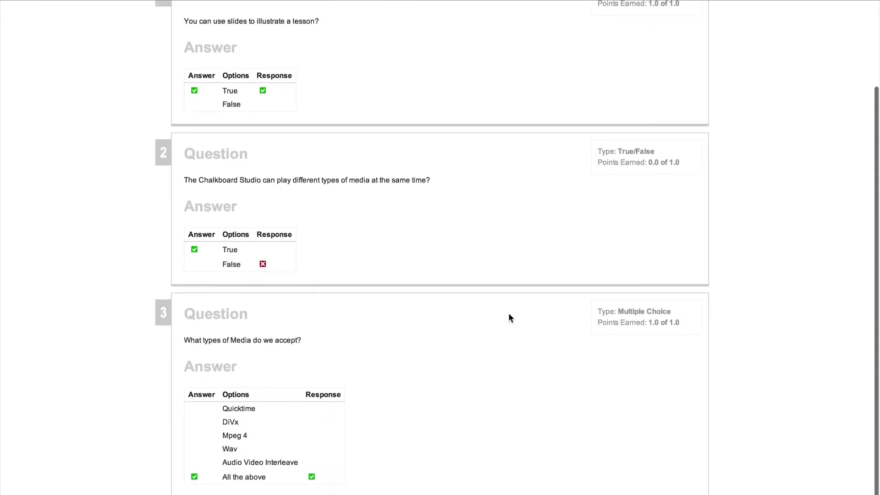
scroll(510, 317, up, 3)
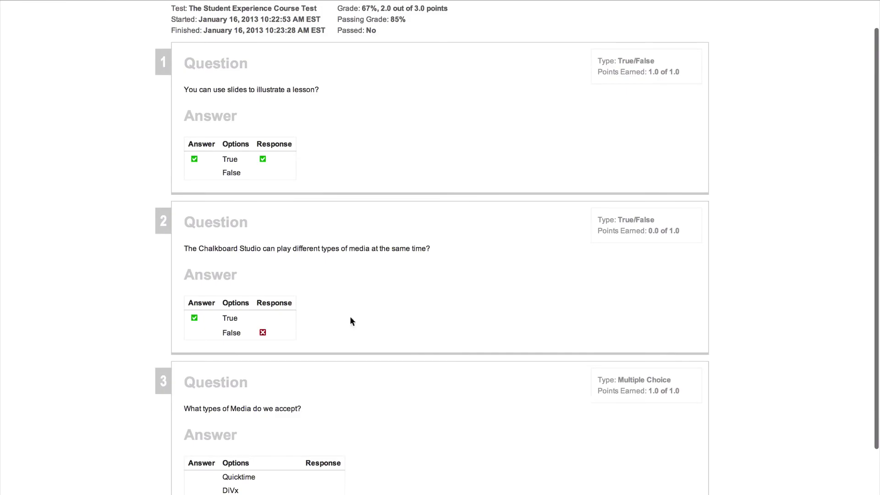
scroll(353, 330, down, 3)
scroll(357, 348, up, 4)
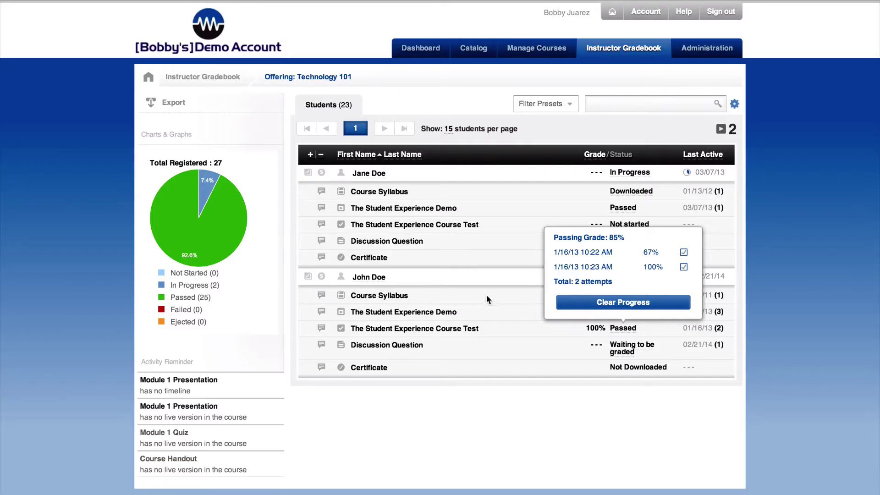
click(497, 302)
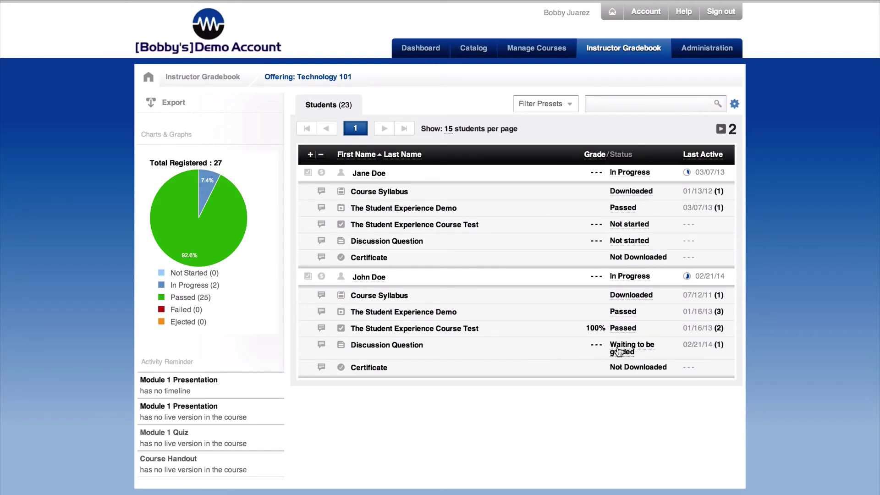
- Open the discussion answer without grading it, then type a placeholder comment on the Discussion Question
click(600, 349)
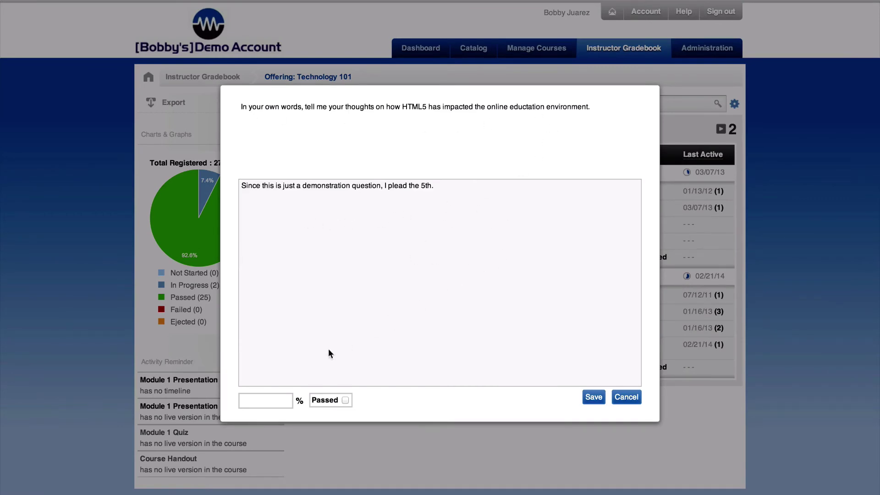
click(626, 397)
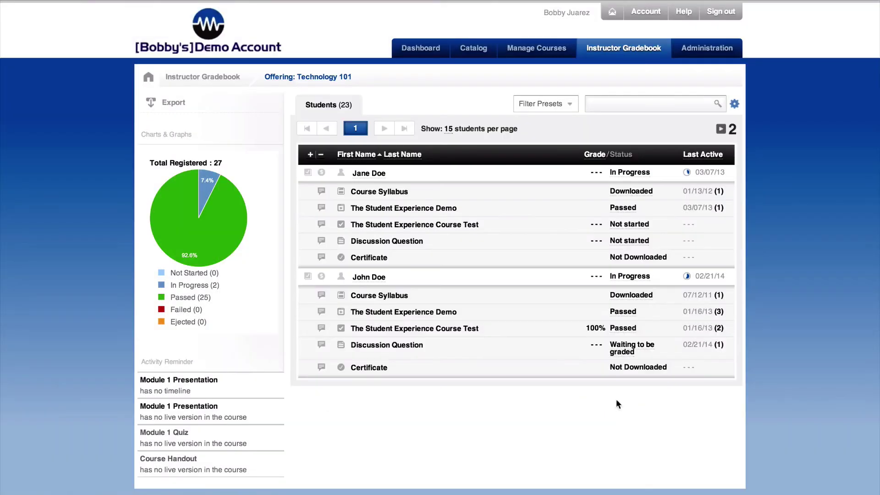
click(321, 345)
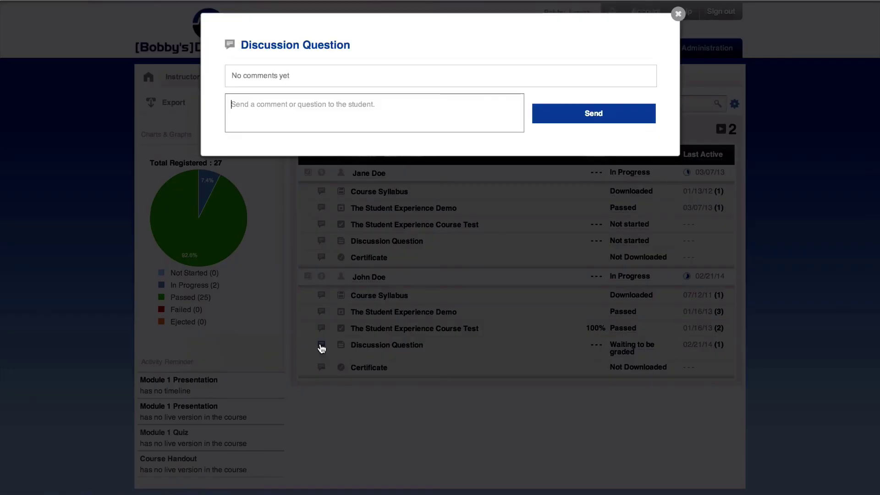
text(askfdjlaksdjfls;adkfjsad;lfjkasdl;fkjsadl;fjksad;lfjkasdfl;kasjdfl;as)
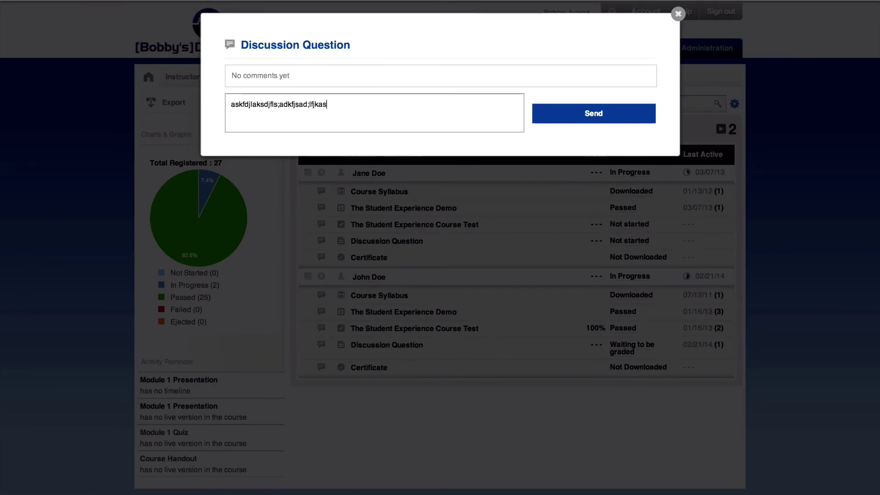
text(kdjf;lsdafjk)
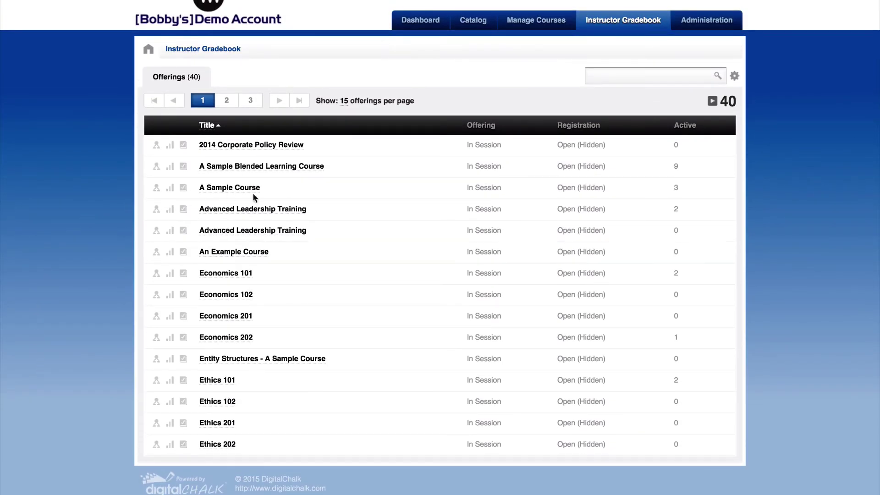
- Open A Sample Blended Learning Course's gradebook and expand all 9 students' course elements
click(292, 171)
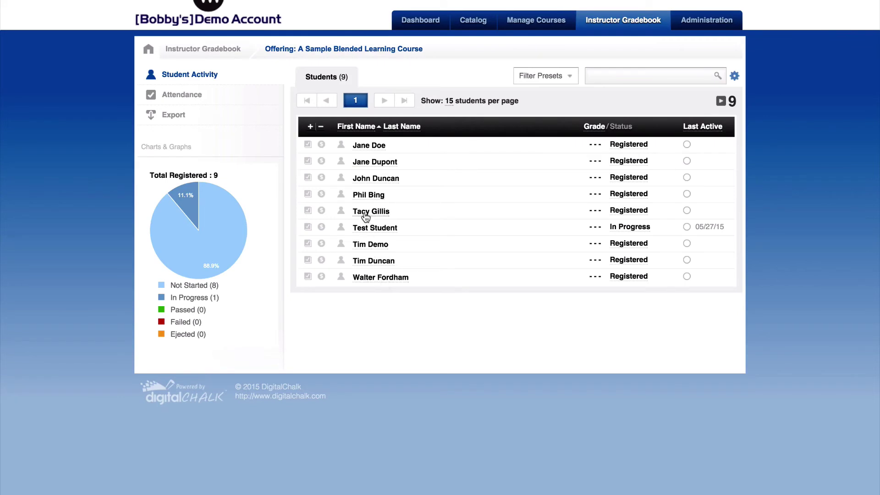
click(310, 128)
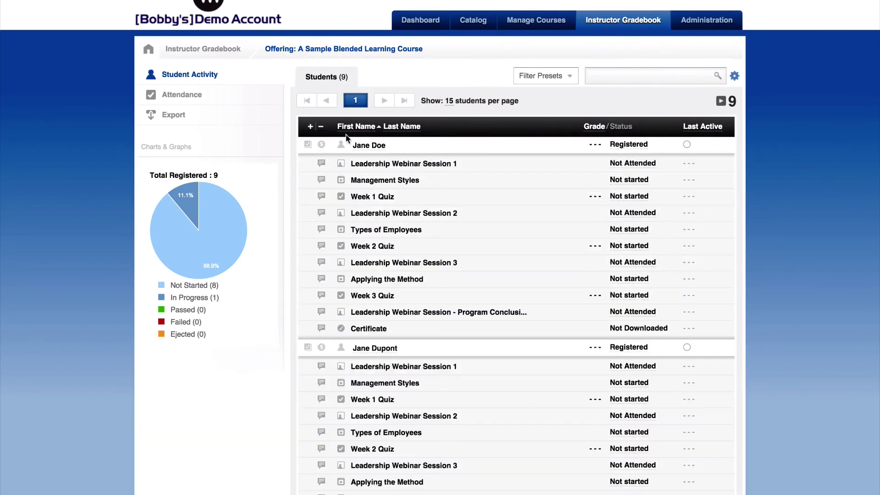
scroll(437, 392, down, 5)
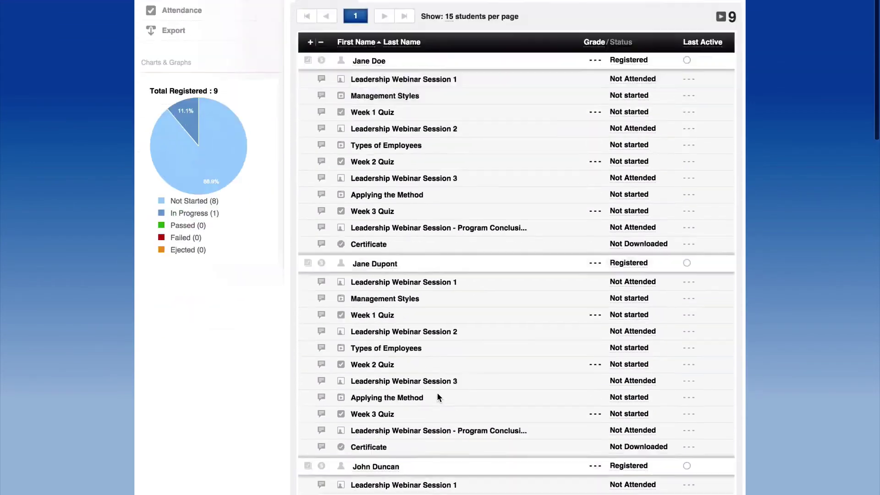
scroll(436, 393, up, 5)
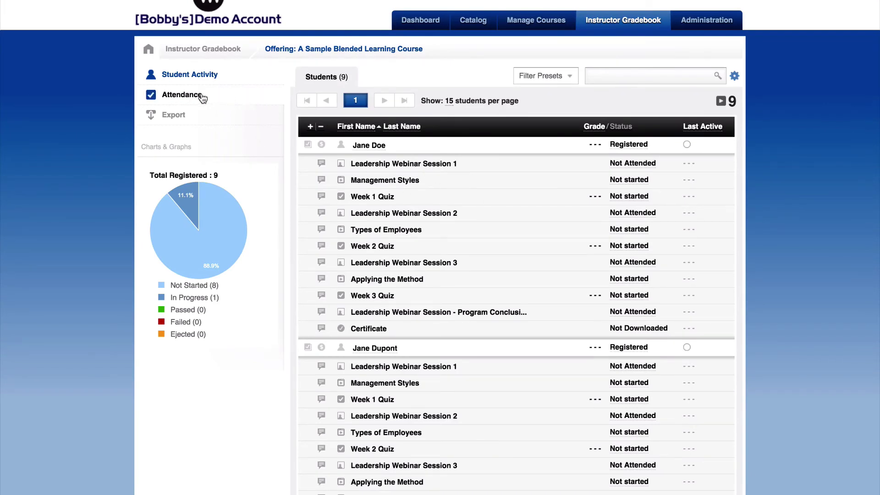
- Switch to attendance and preview the Leadership Webinar Session 1 roster printout without printing
click(183, 95)
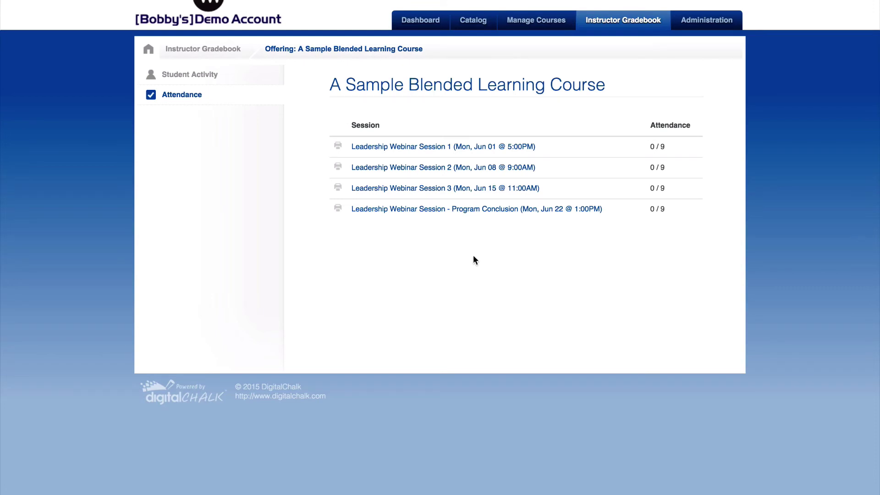
click(338, 147)
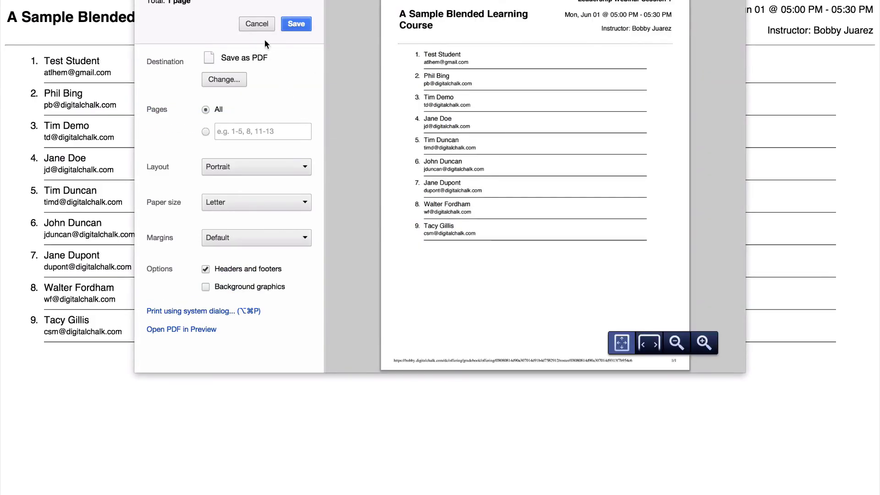
click(257, 24)
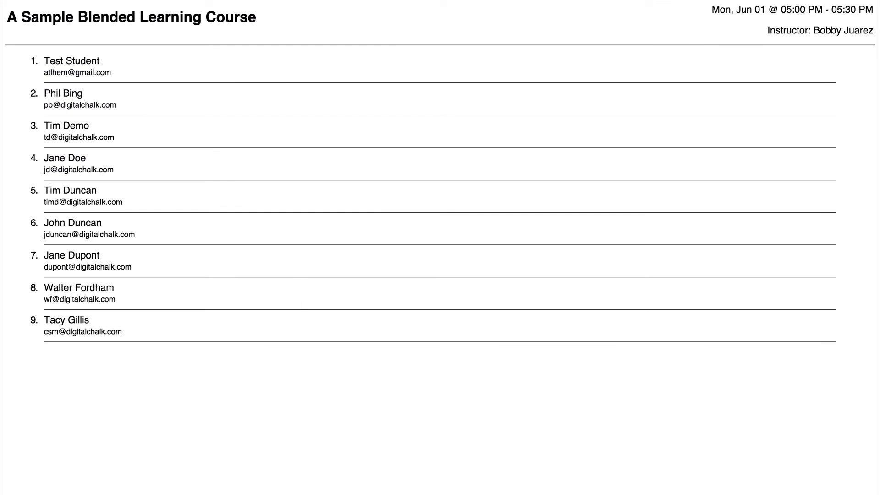
mouse_move(222, 1)
click(277, 2)
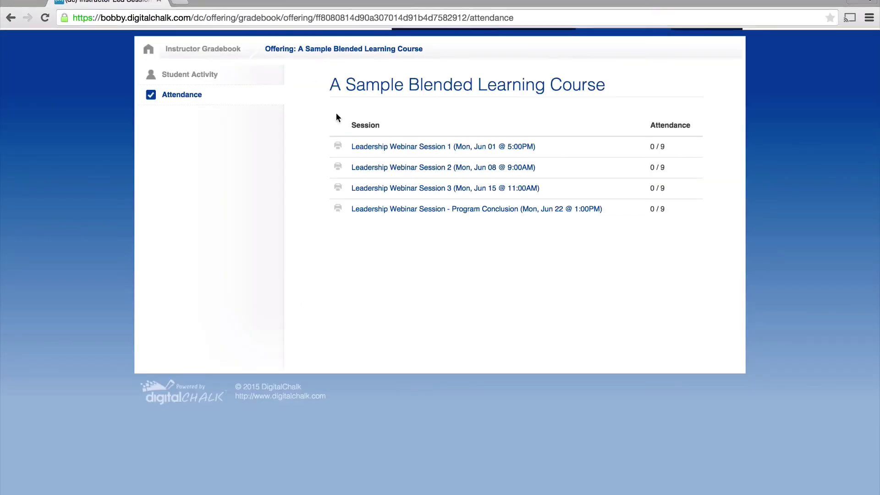
- Mark Leadership Webinar Session 1 attendance for every student except one
click(445, 147)
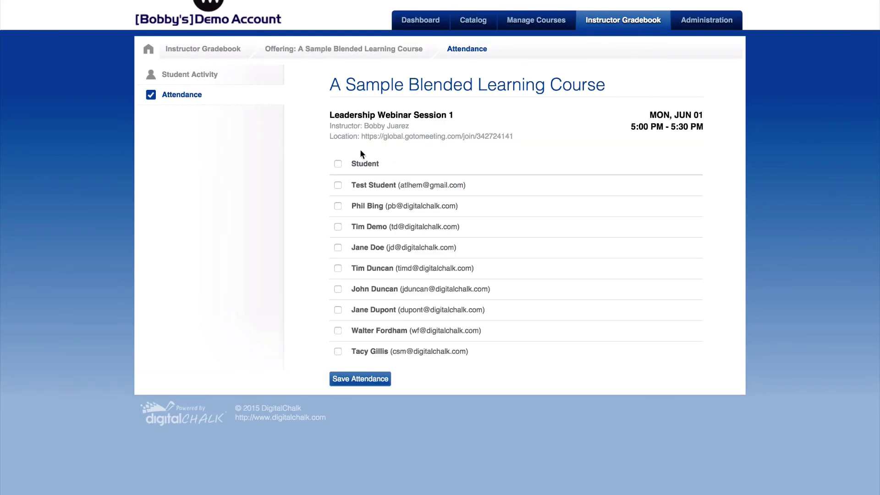
click(338, 164)
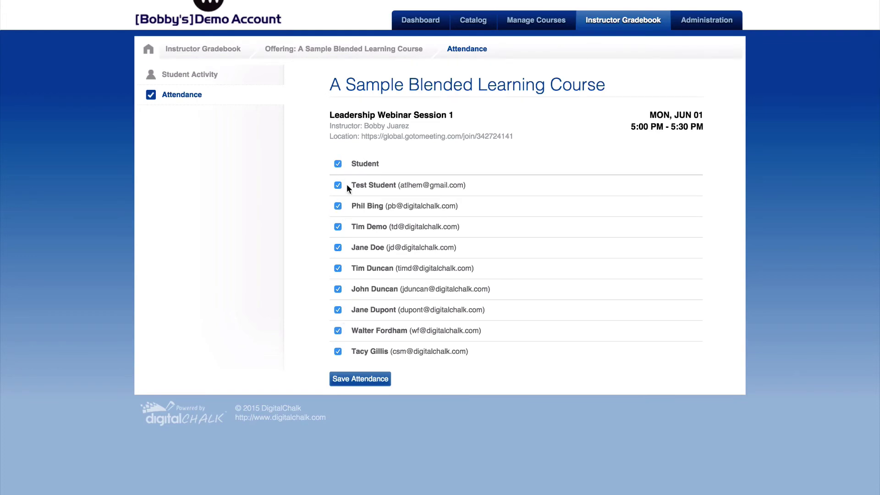
click(337, 309)
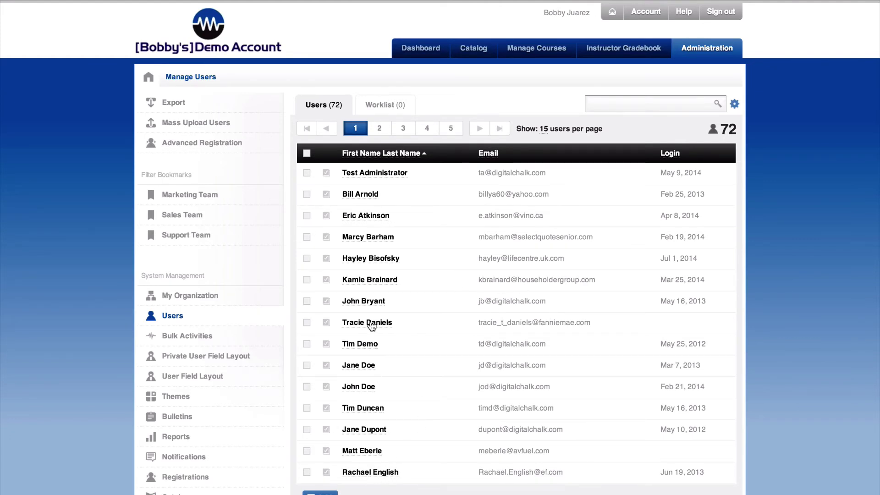
click(178, 357)
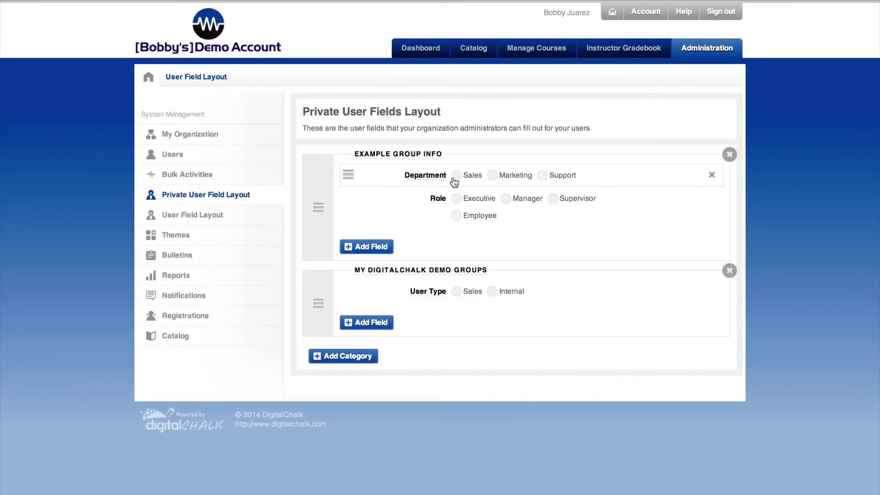
click(420, 181)
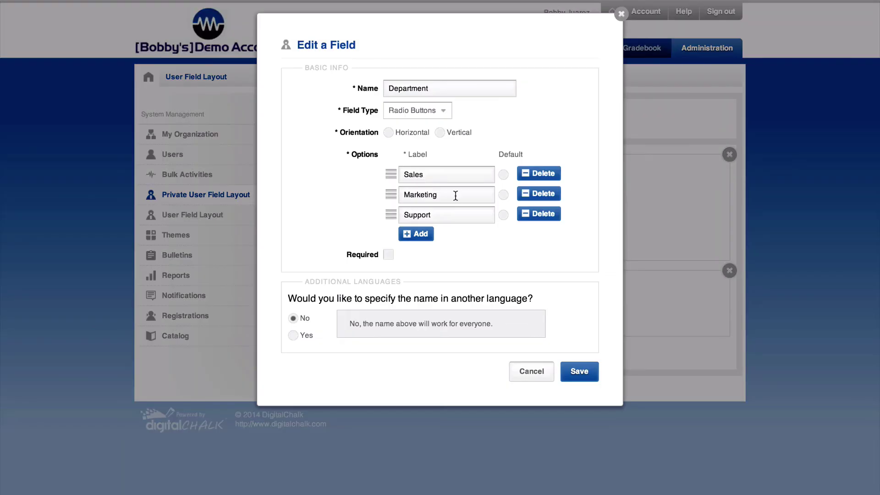
click(424, 235)
click(420, 255)
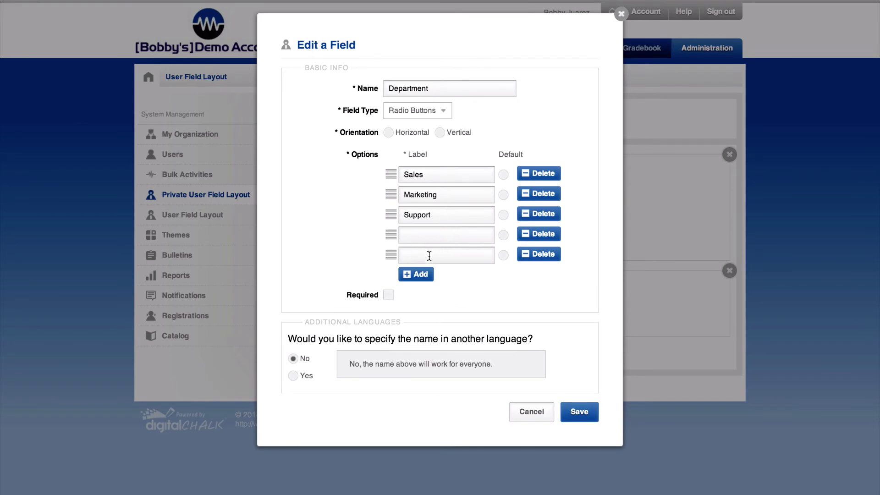
click(536, 256)
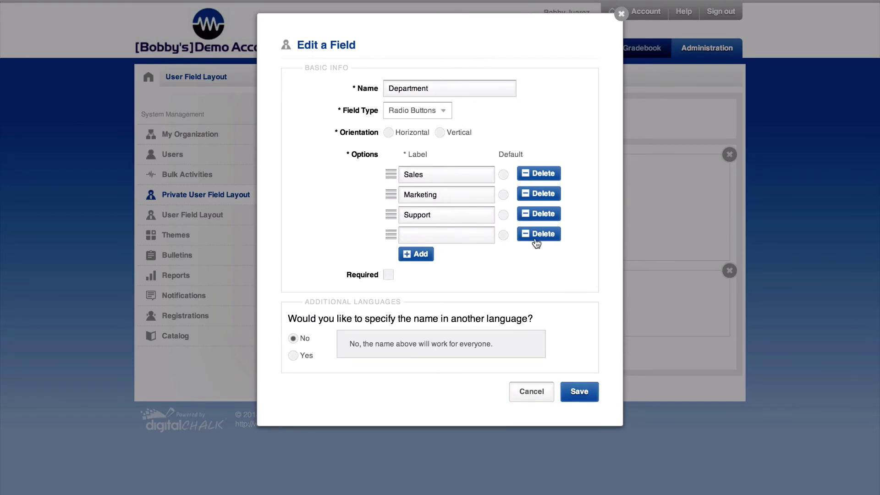
click(533, 236)
click(621, 14)
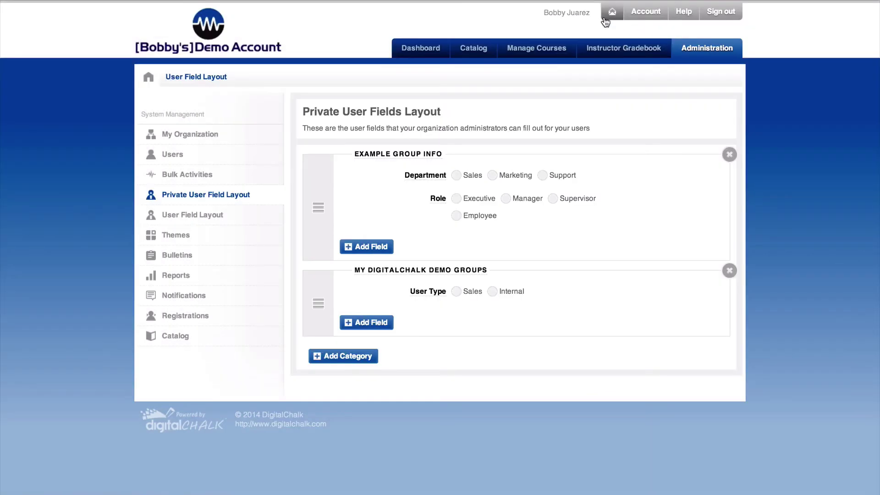
click(436, 199)
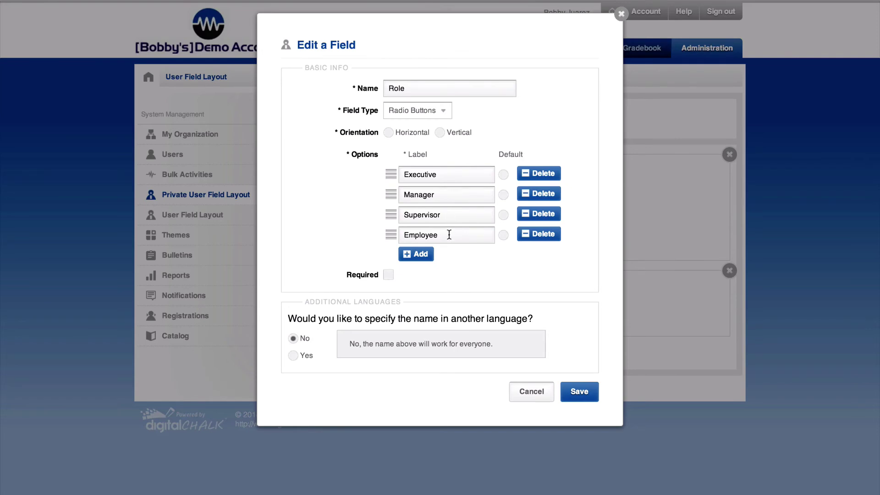
click(621, 15)
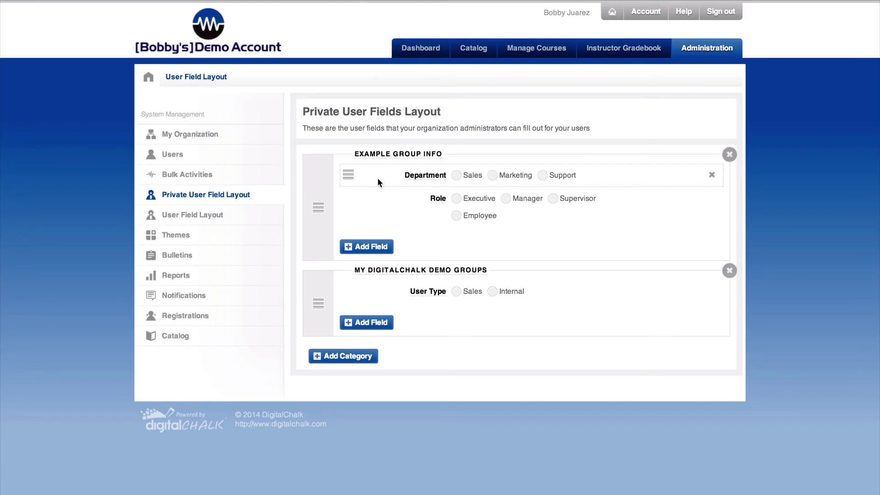
mouse_move(438, 210)
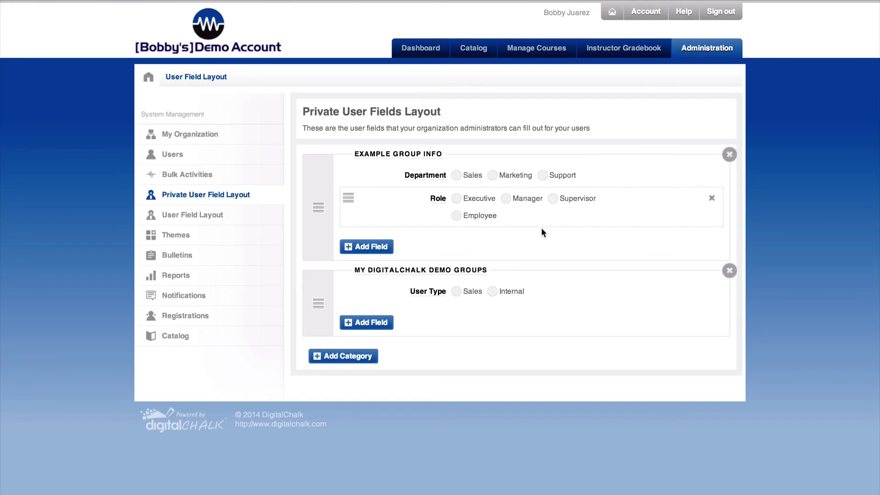
click(172, 156)
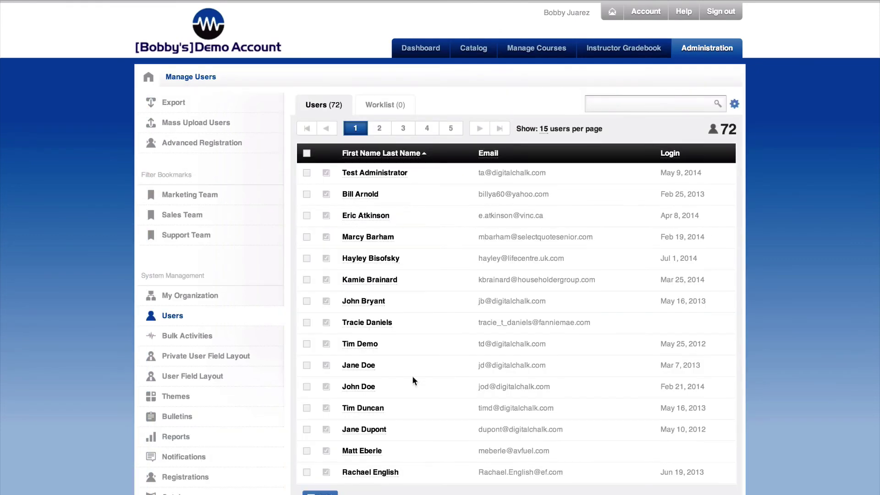
scroll(411, 435, down, 1)
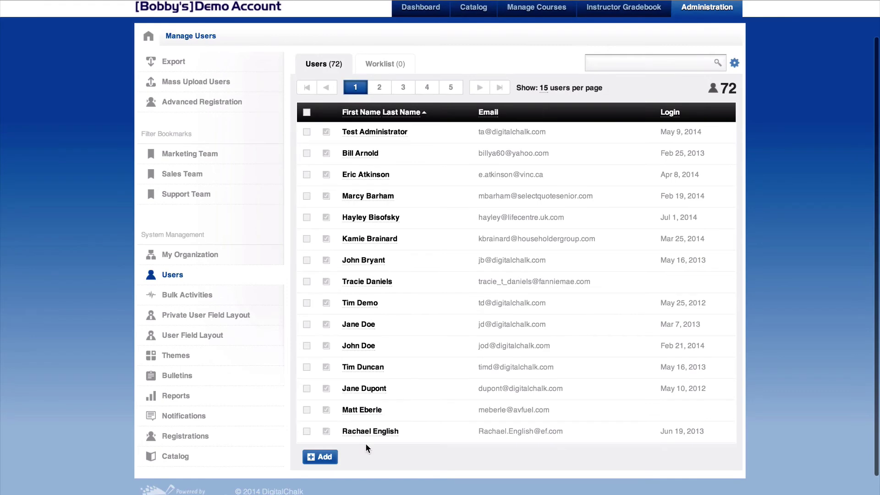
click(325, 458)
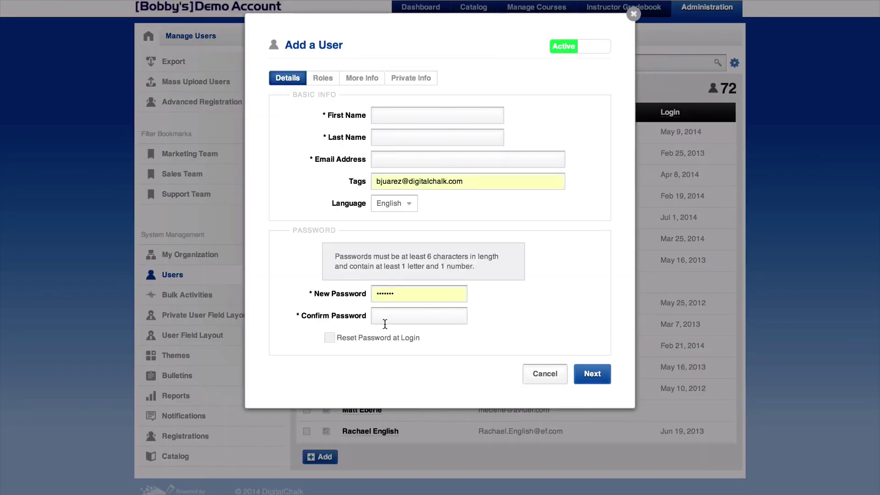
click(411, 79)
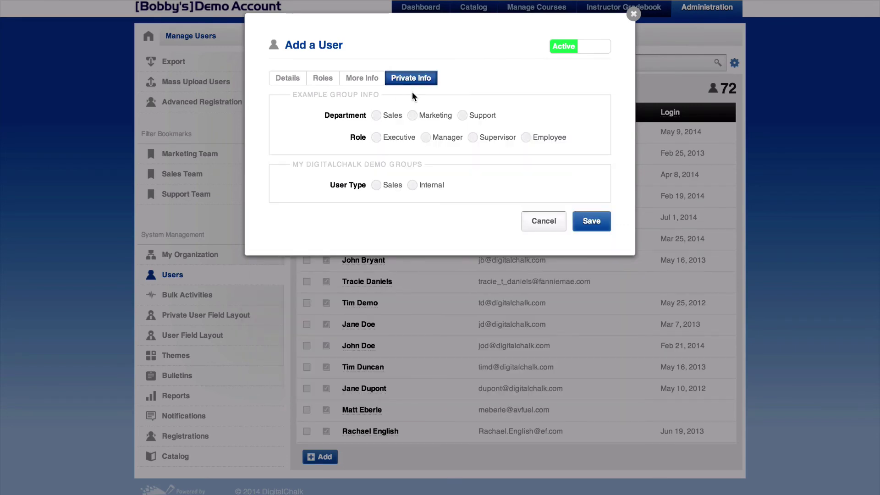
click(376, 116)
click(473, 138)
click(633, 15)
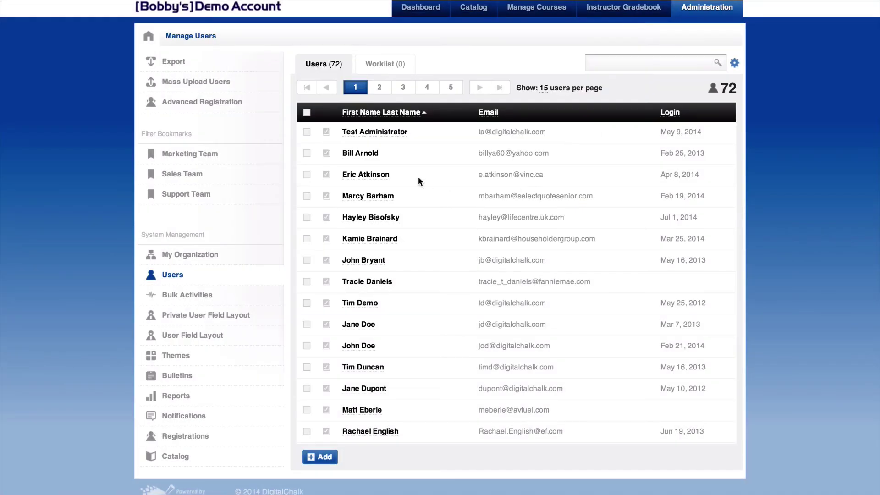
scroll(374, 177, up, 2)
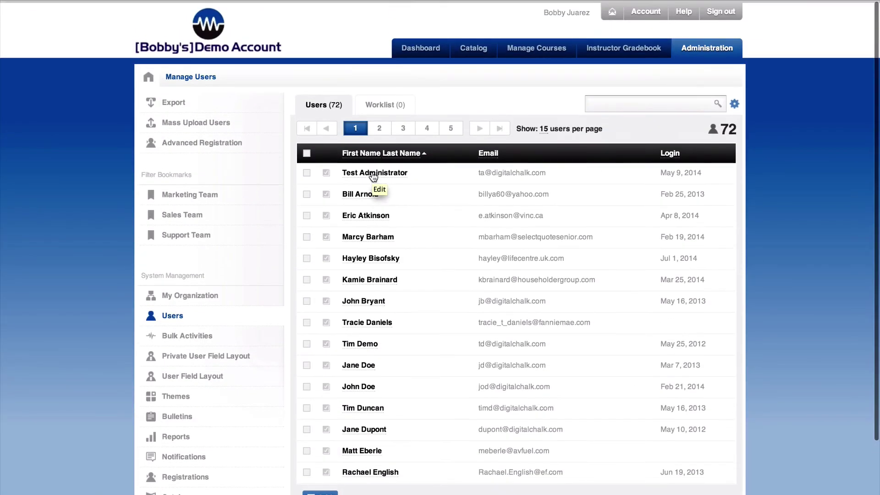
click(216, 128)
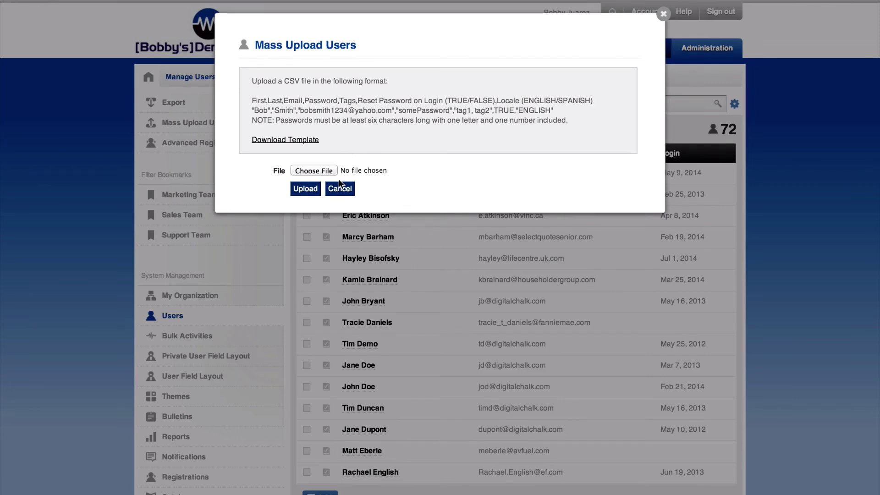
click(664, 13)
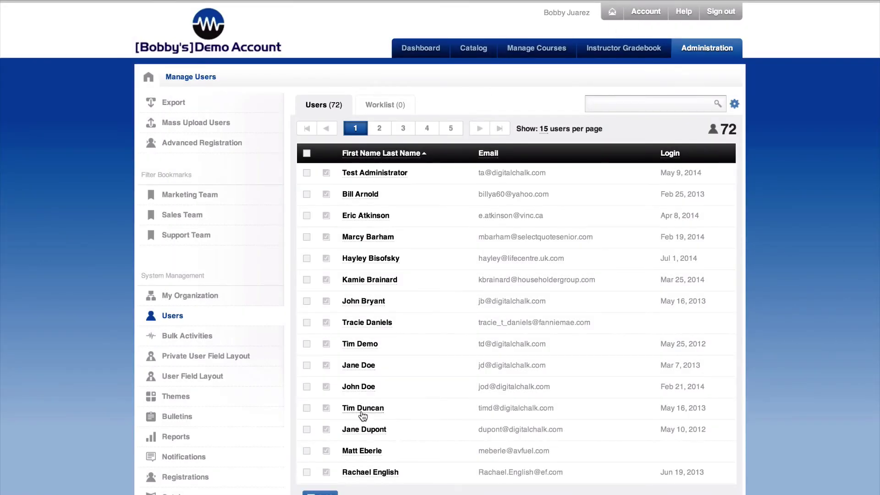
click(307, 154)
scroll(362, 367, down, 2)
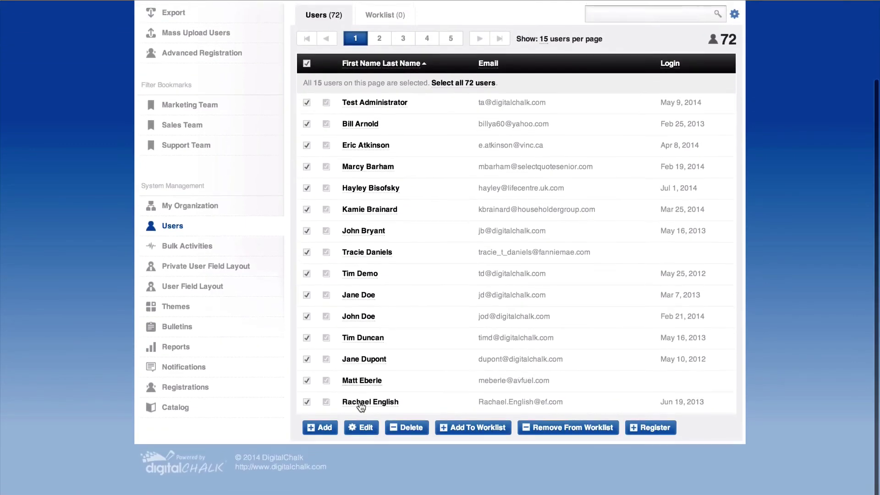
click(365, 429)
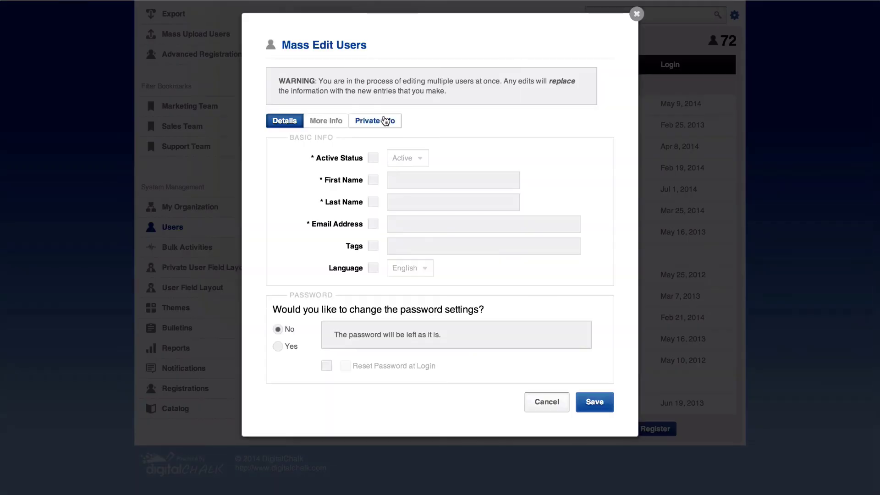
click(386, 121)
click(373, 158)
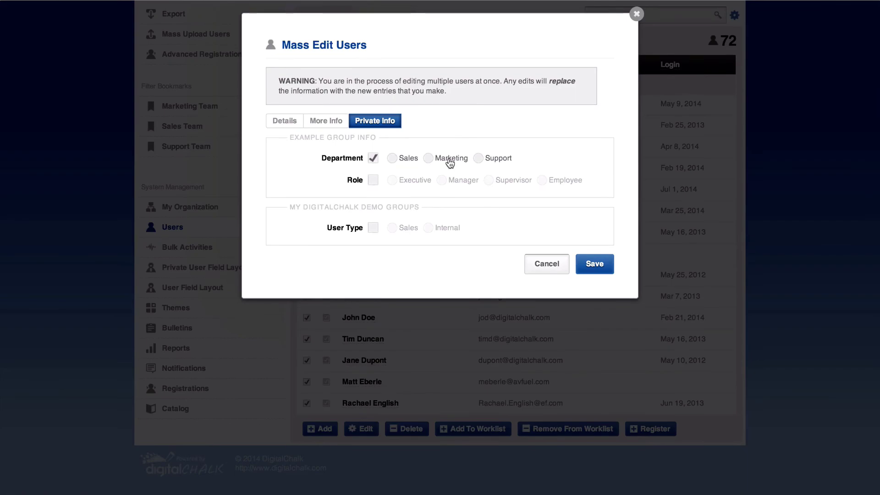
click(637, 14)
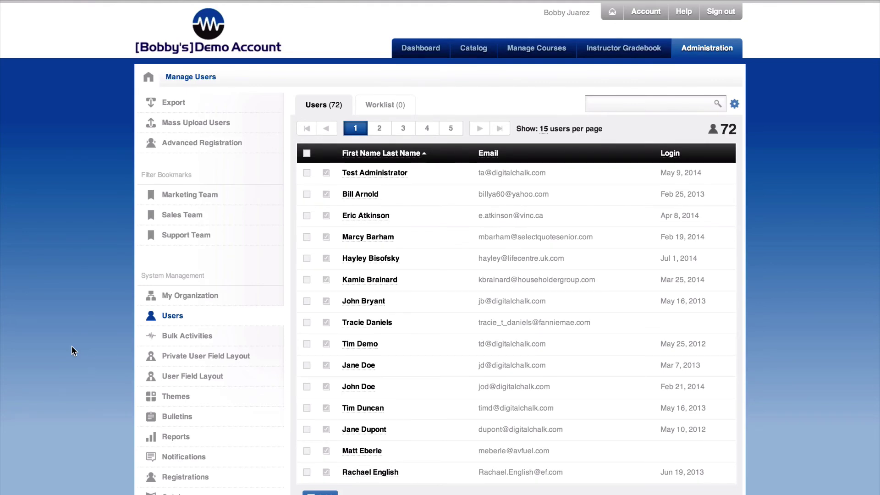
- Start a new email notification from the Administration Notifications page
click(184, 458)
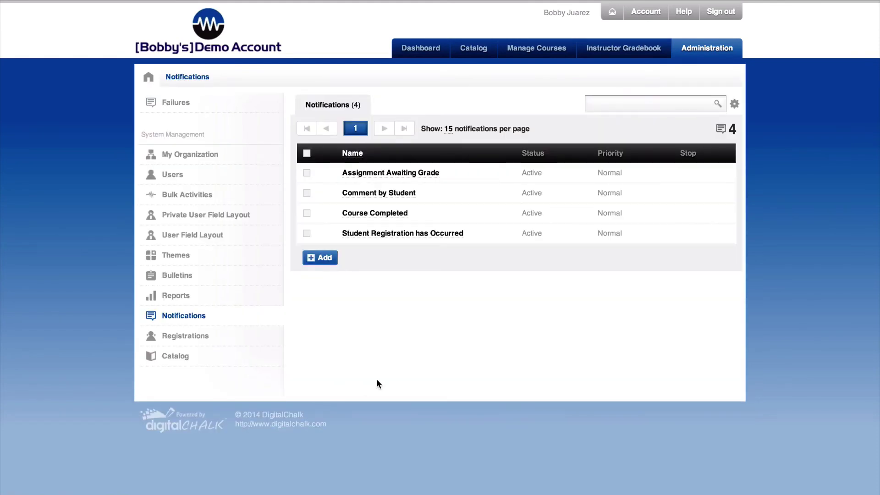
click(321, 263)
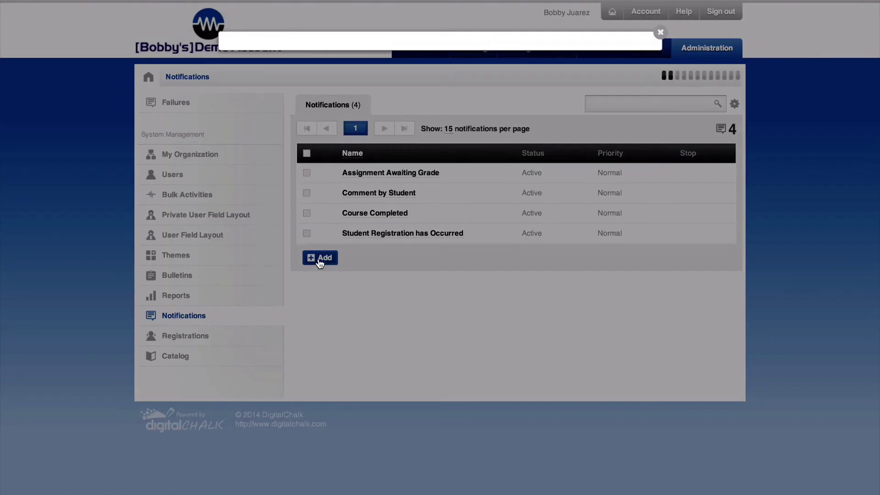
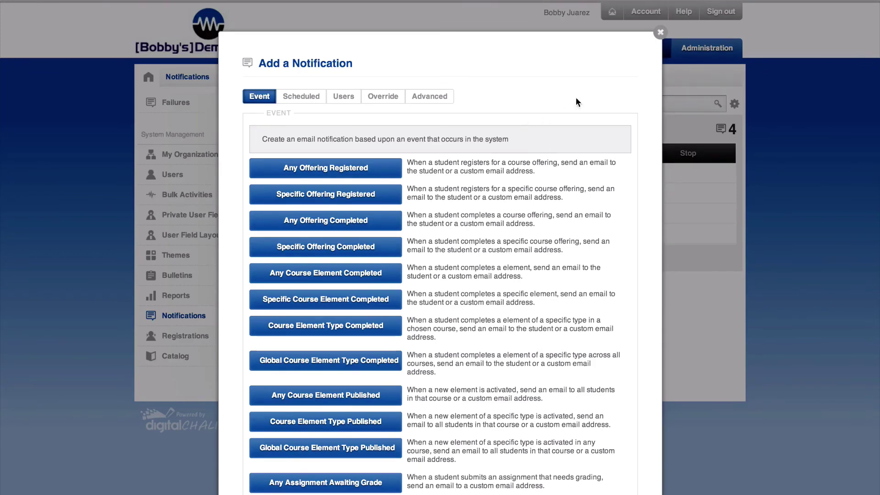
- Close the Add a Notification window without creating a notification
click(660, 32)
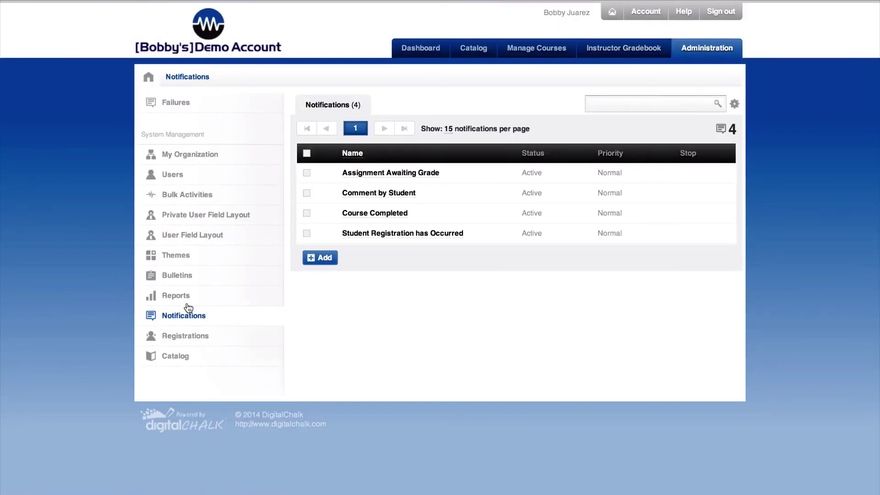
- Open the Sales Team Current Registrations custom report for editing
click(175, 296)
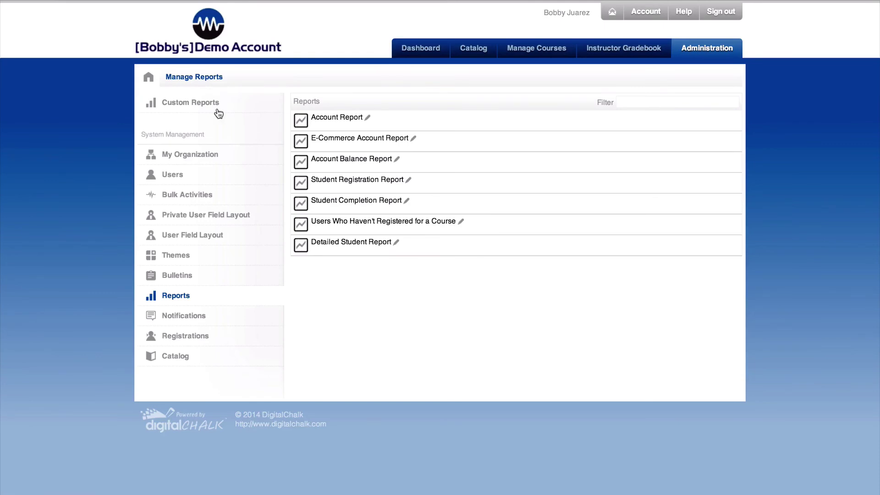
click(193, 108)
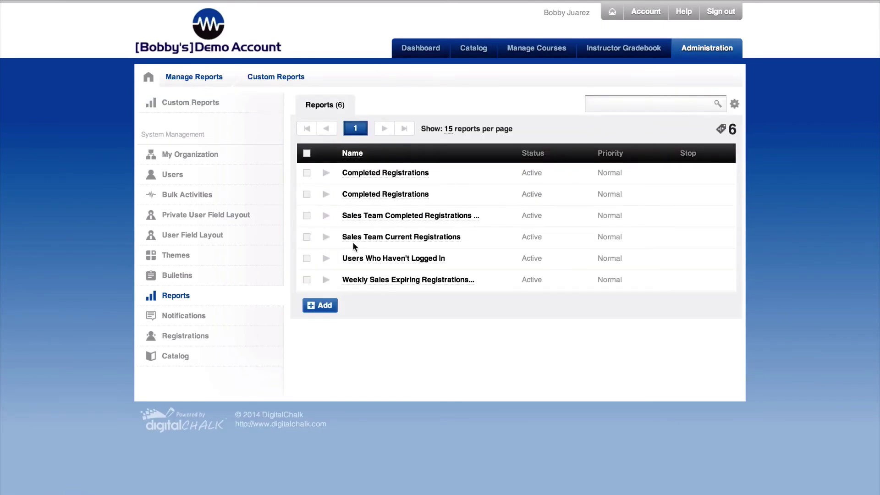
click(379, 238)
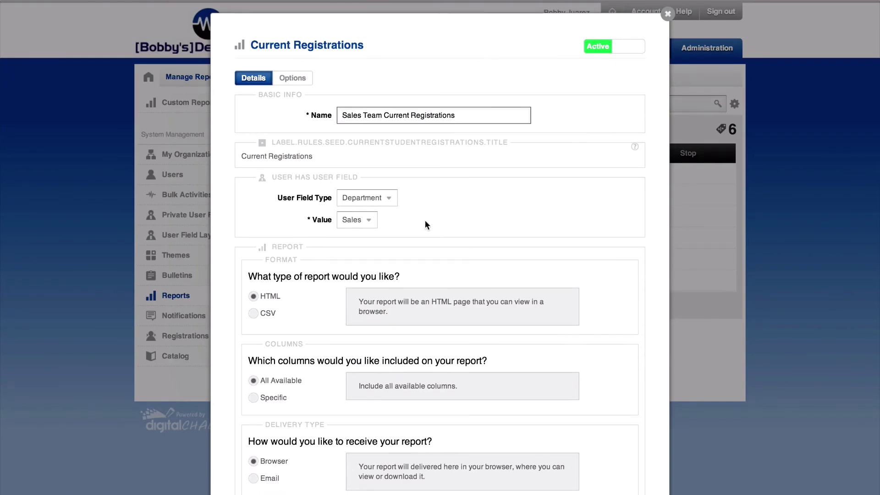
scroll(425, 220, down, 5)
scroll(425, 225, up, 5)
- Keep the report's Department filter at Sales, save with Advanced Edit, and return to Custom Reports
click(365, 221)
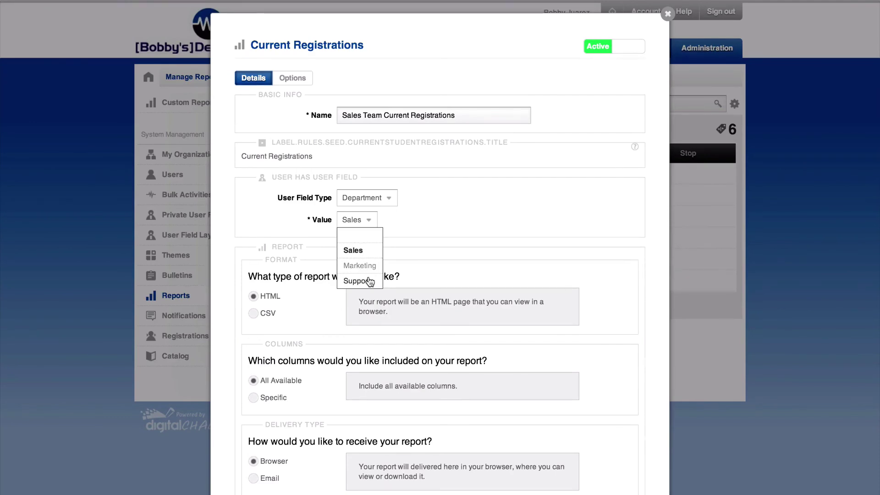
click(412, 223)
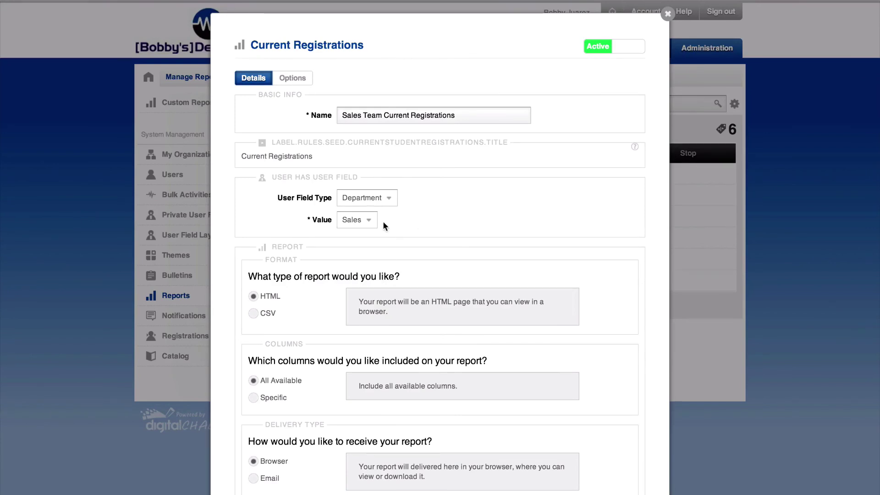
click(369, 219)
click(447, 217)
scroll(415, 273, down, 3)
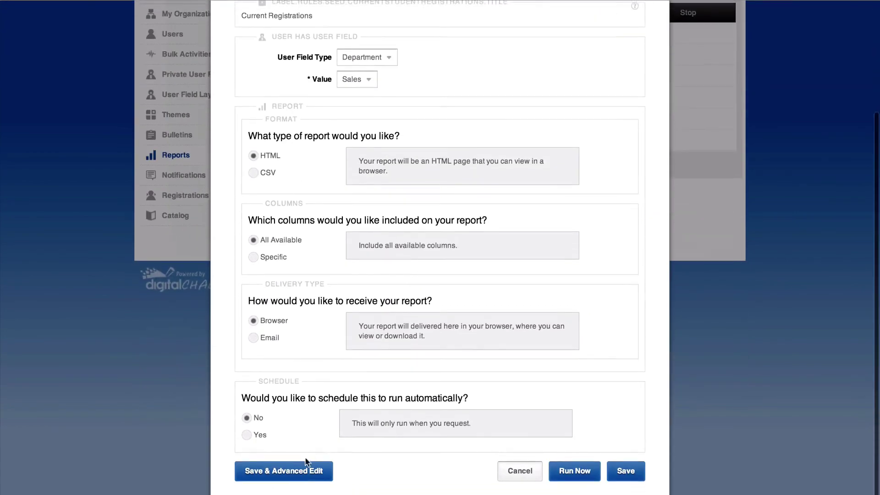
click(300, 476)
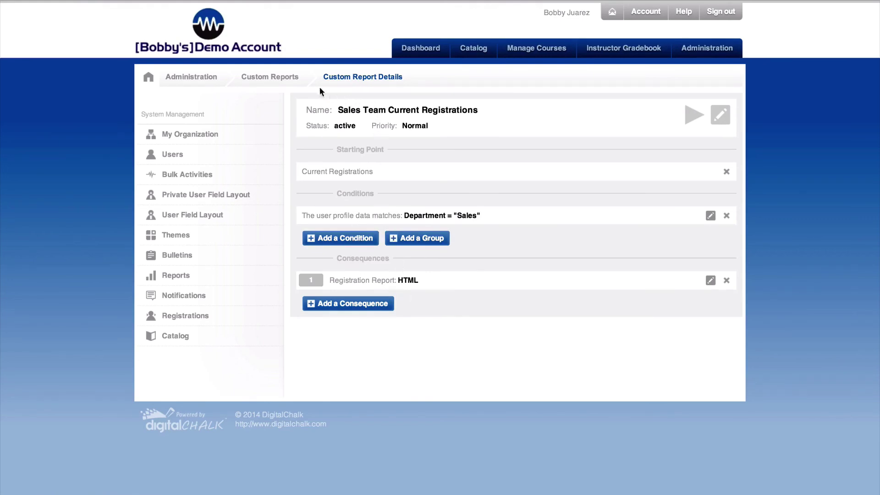
click(294, 79)
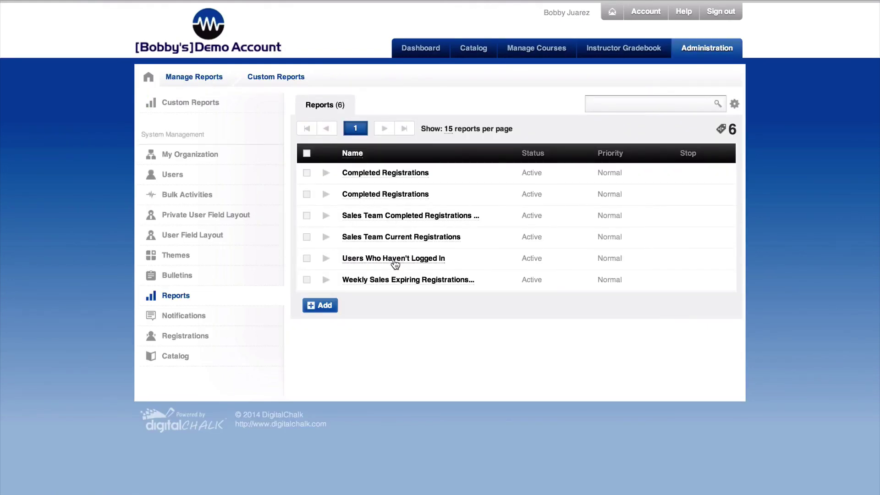
click(387, 216)
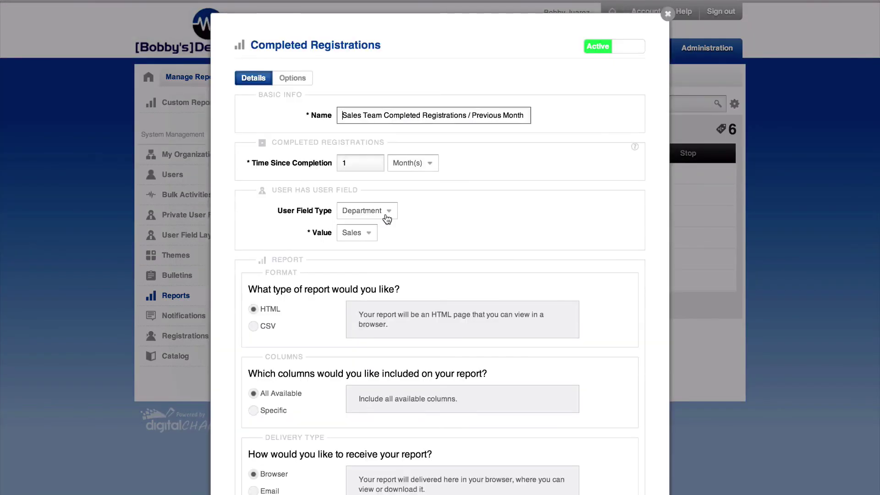
scroll(387, 217, down, 3)
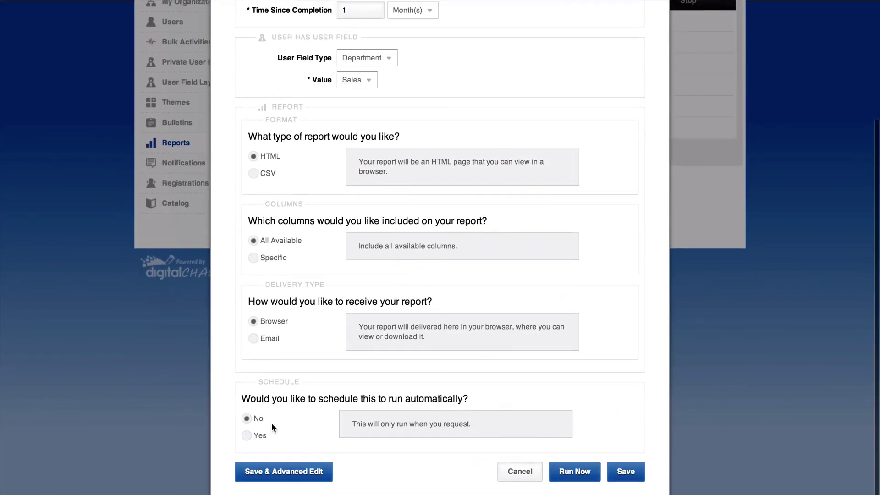
click(247, 436)
scroll(359, 413, down, 1)
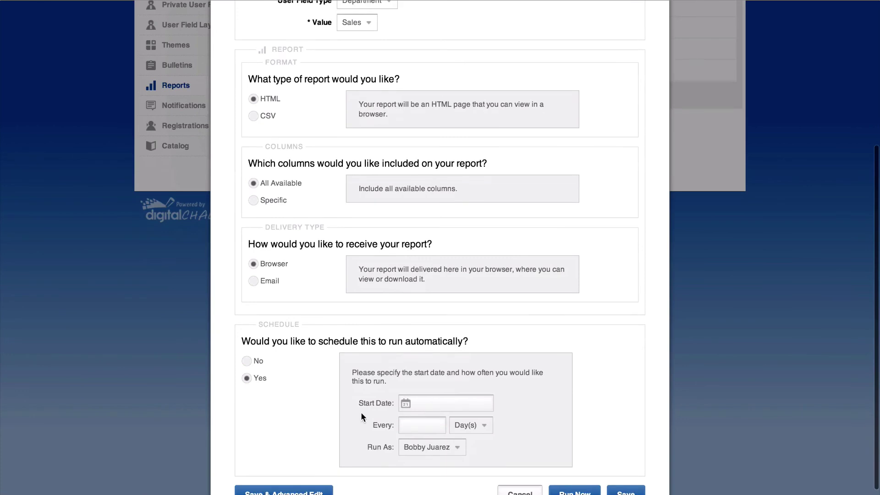
click(436, 403)
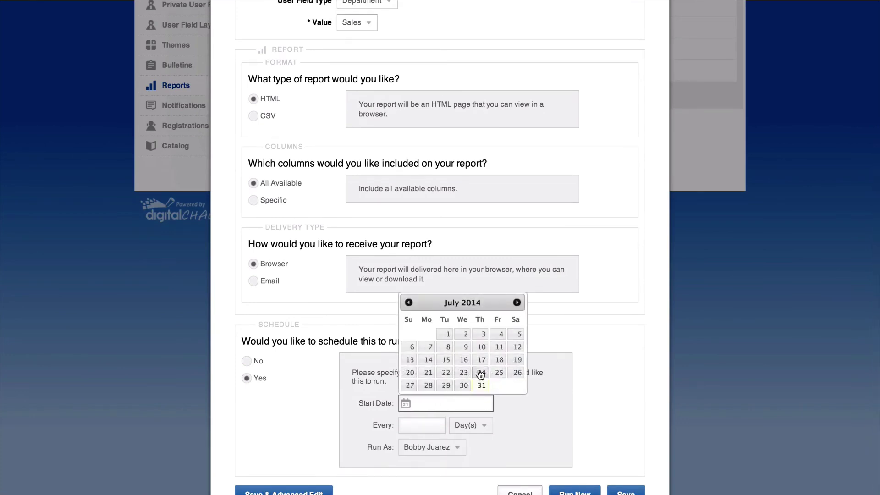
click(482, 386)
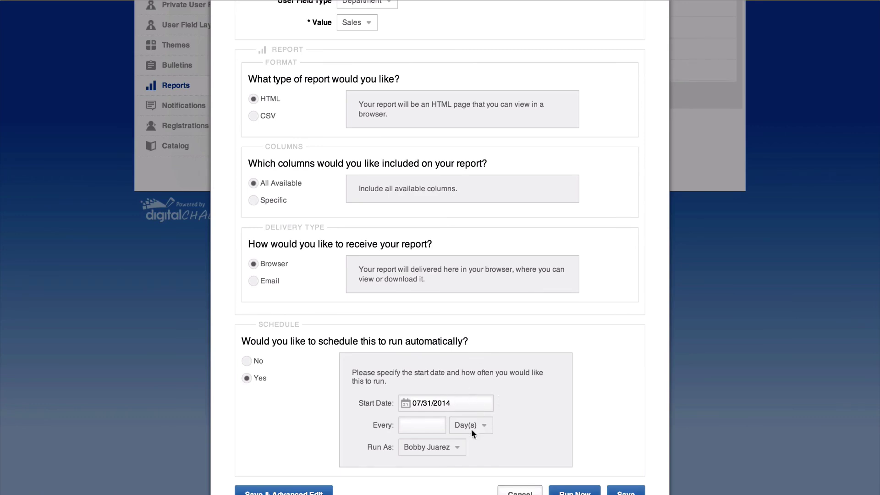
click(440, 426)
text(7)
scroll(550, 316, up, 2)
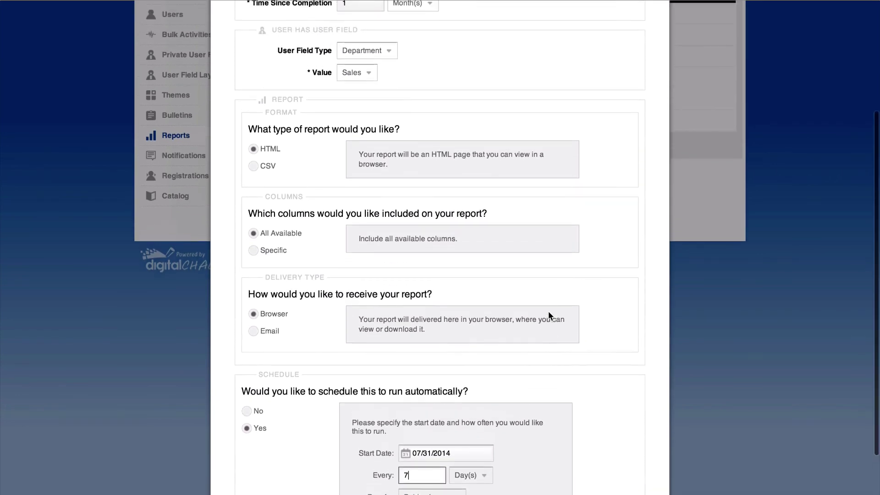
scroll(537, 349, down, 3)
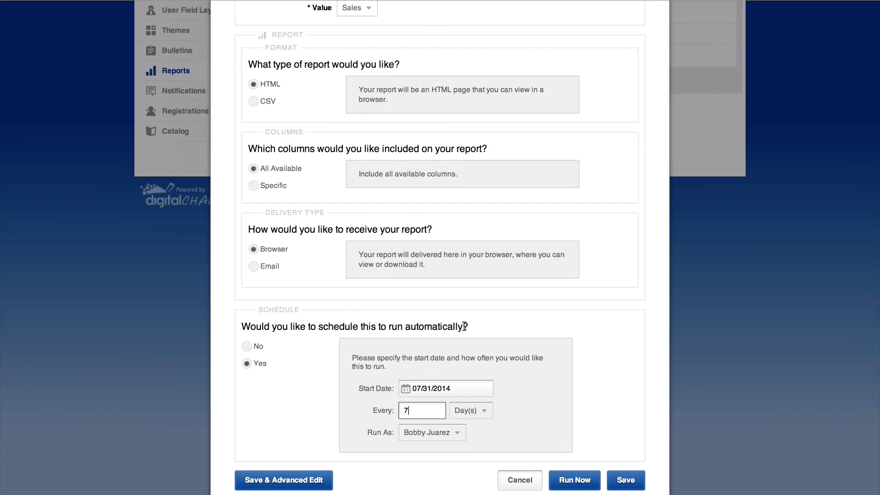
scroll(464, 326, up, 5)
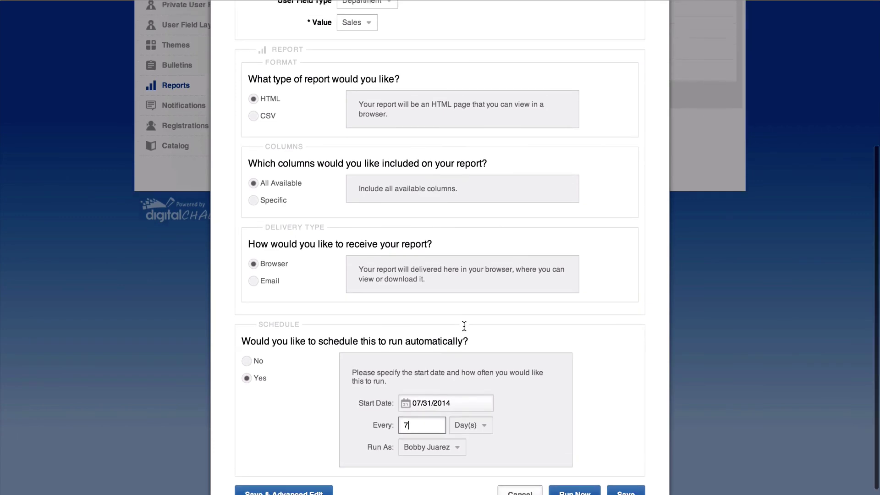
scroll(503, 144, up, 1)
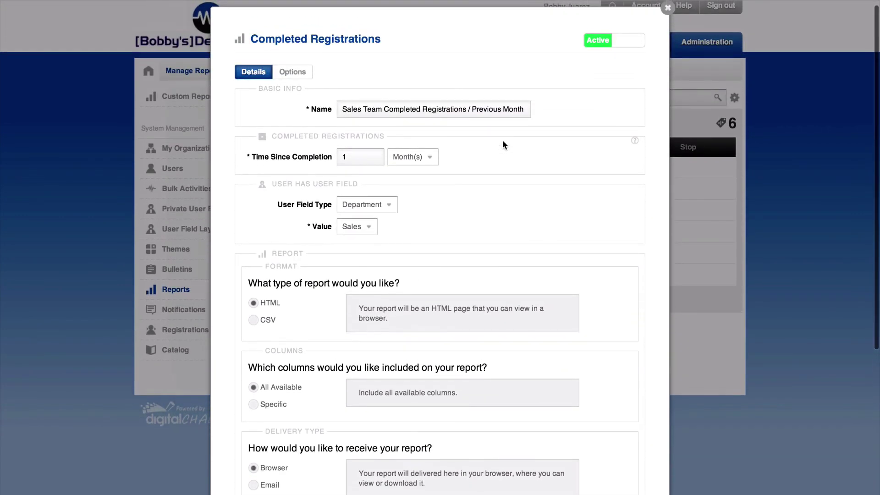
click(668, 8)
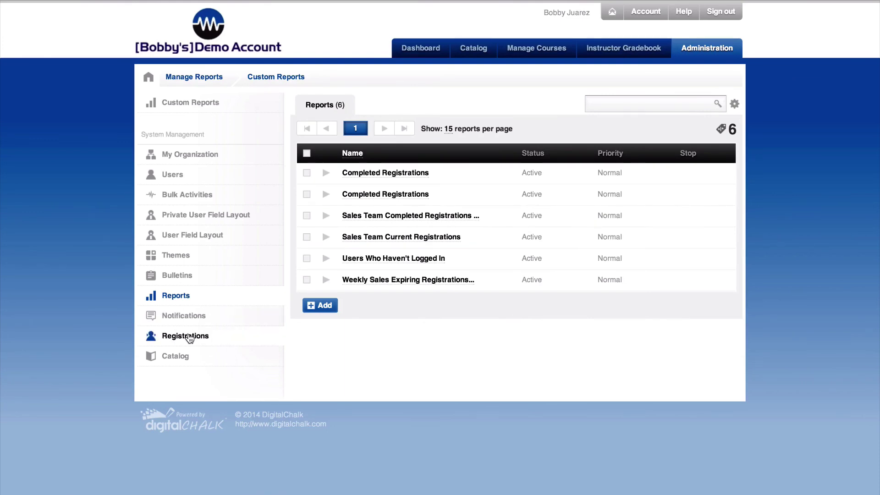
- Select one user in the Registrations users list, start a bulk registration, then cancel it
click(189, 337)
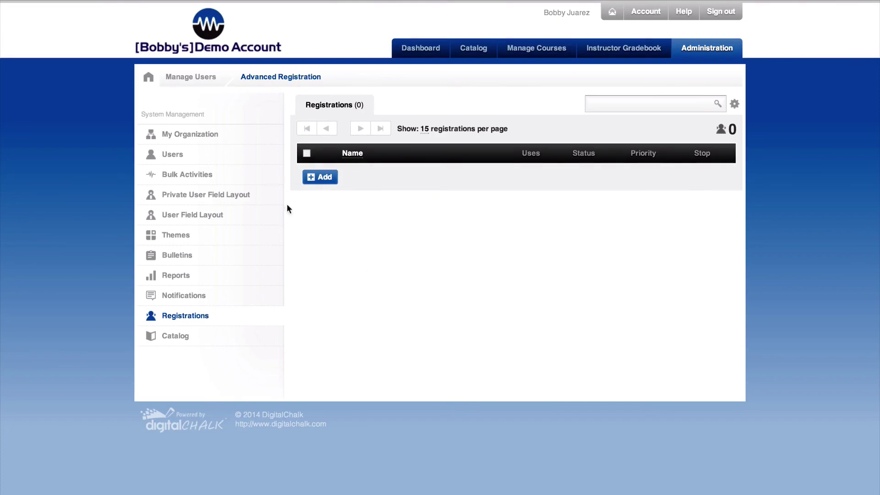
click(185, 154)
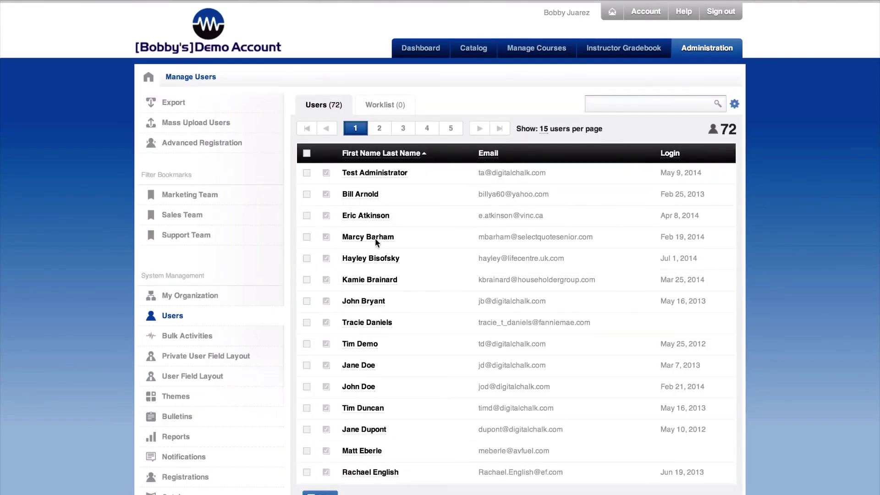
click(307, 194)
scroll(420, 321, down, 2)
click(650, 424)
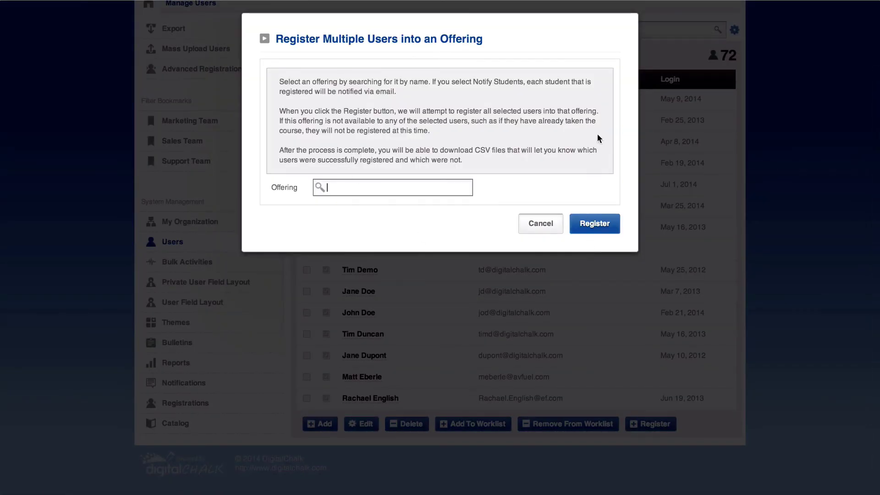
click(541, 223)
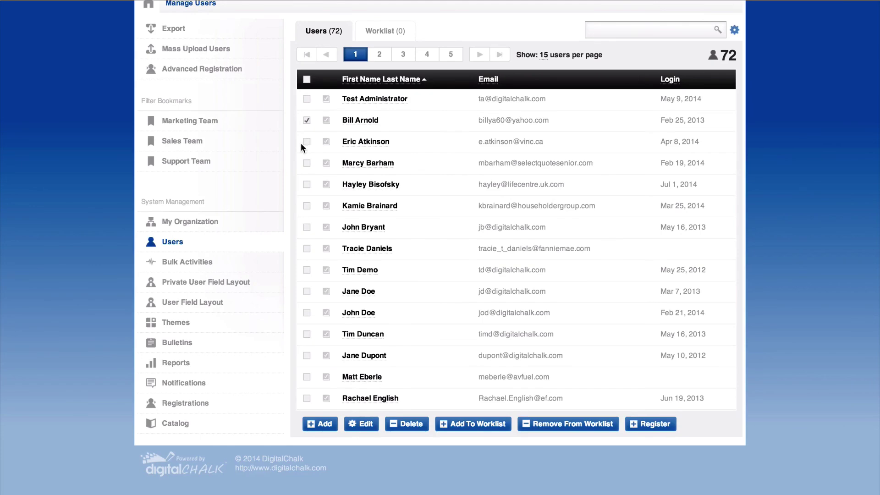
- Select all 15 Sales Team users, pick An Example Course, then cancel and deselect them
click(183, 143)
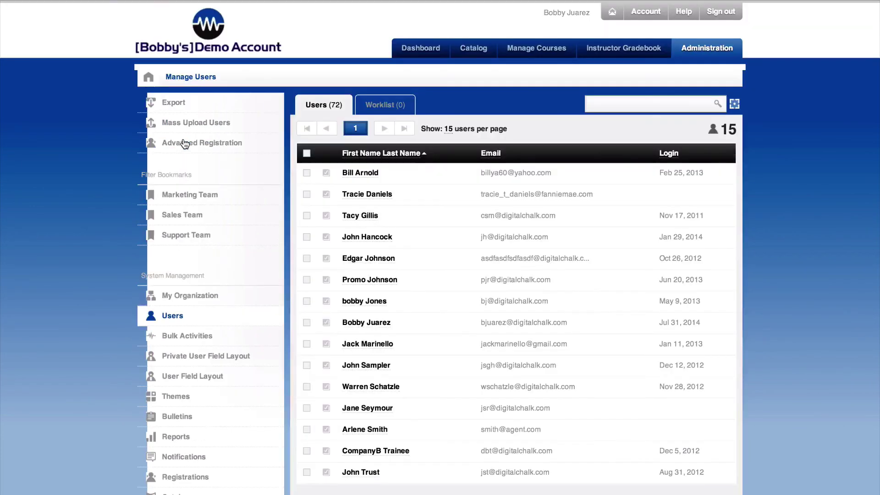
click(307, 154)
scroll(430, 283, down, 2)
click(650, 429)
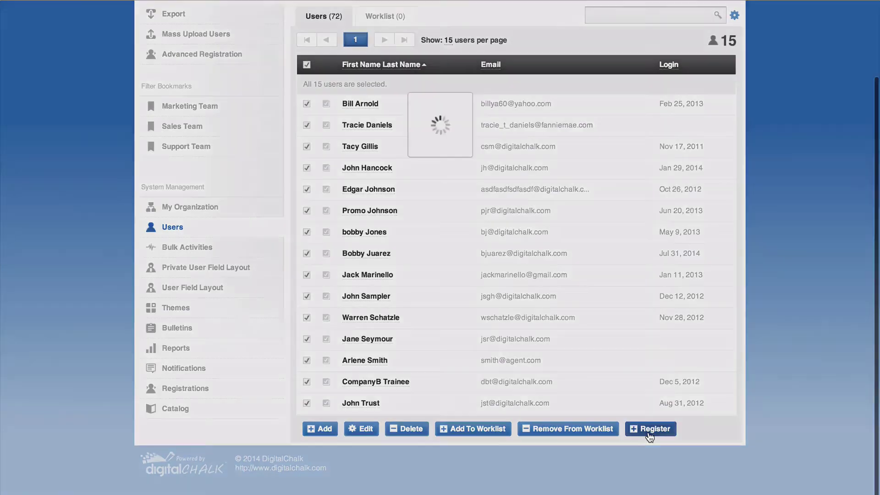
text(Advanced Leadership Training)
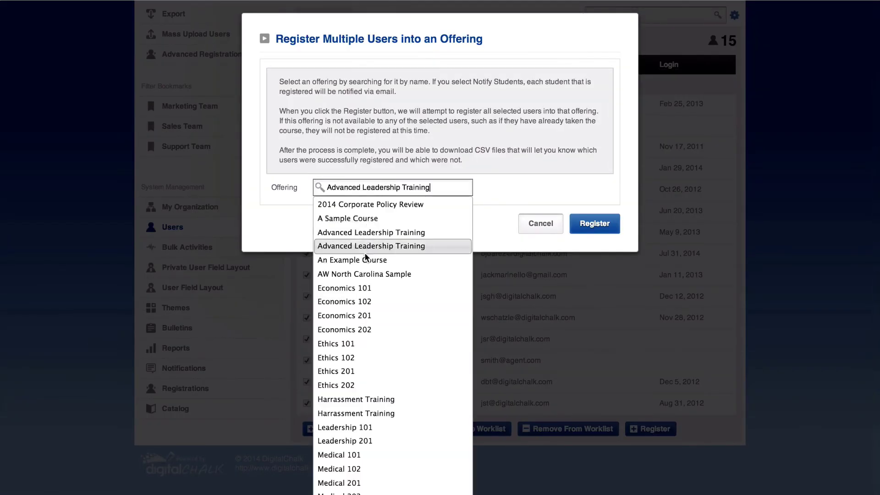
click(366, 260)
click(539, 224)
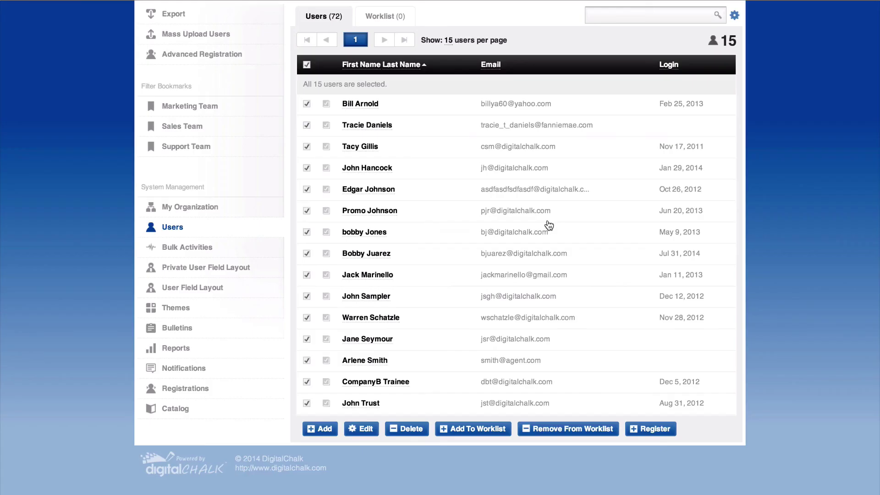
click(307, 65)
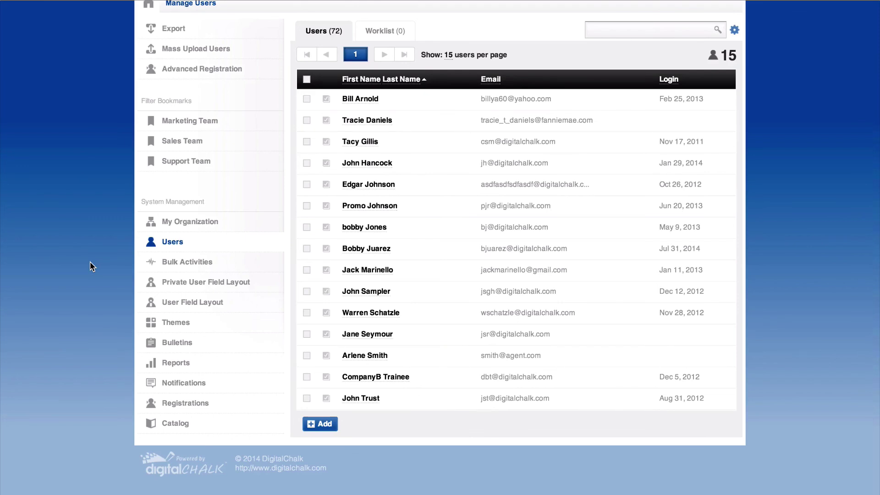
click(176, 405)
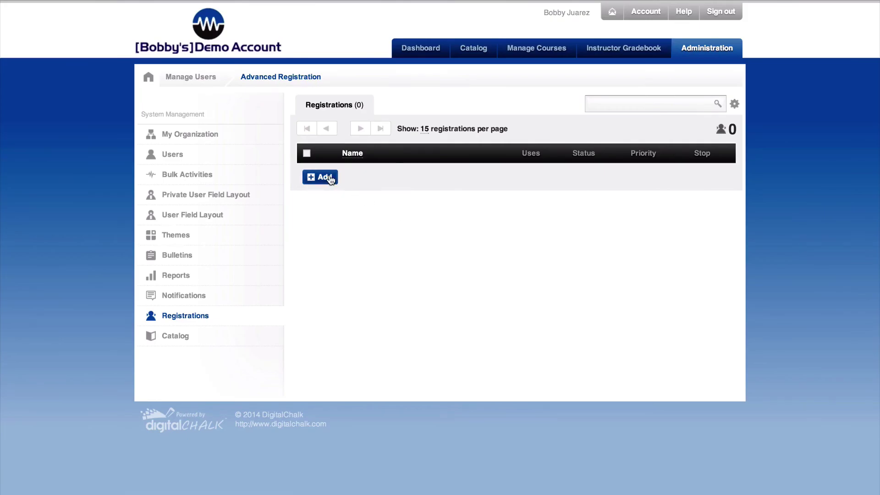
- Draft an Offering Passed rule registering Economics 101 passers into Economics 102, then discard it
click(327, 178)
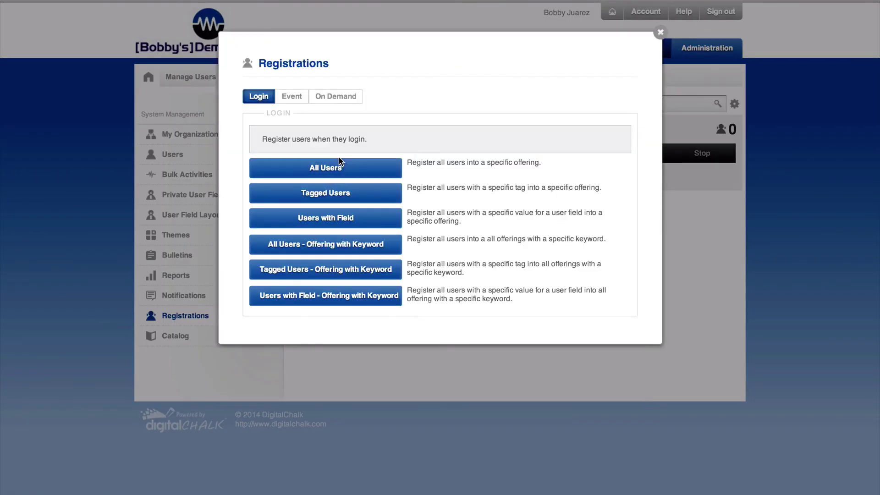
click(293, 97)
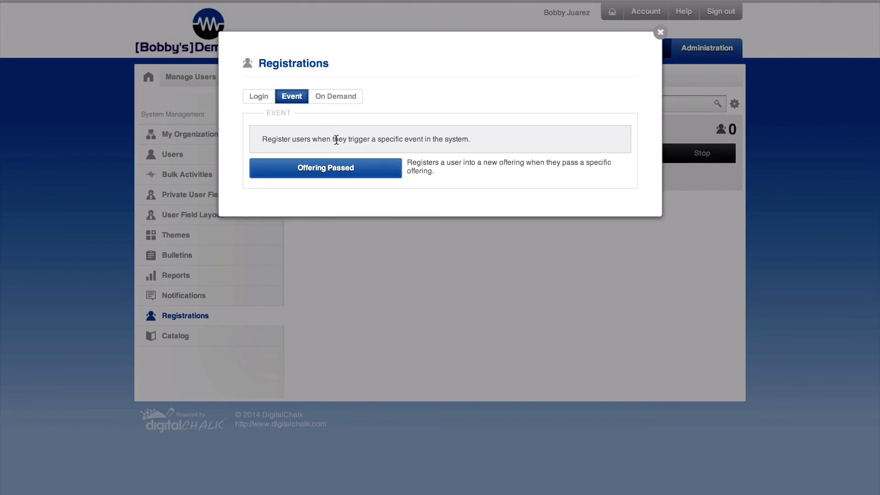
click(324, 169)
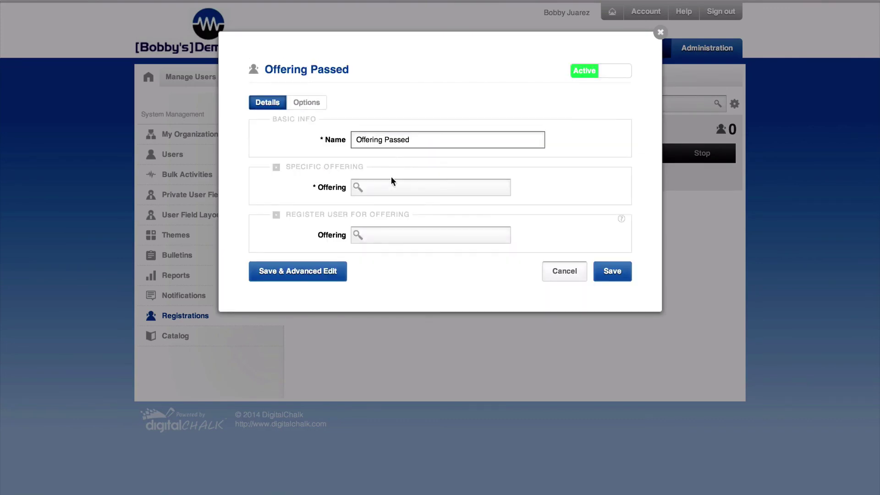
click(390, 186)
text(a)
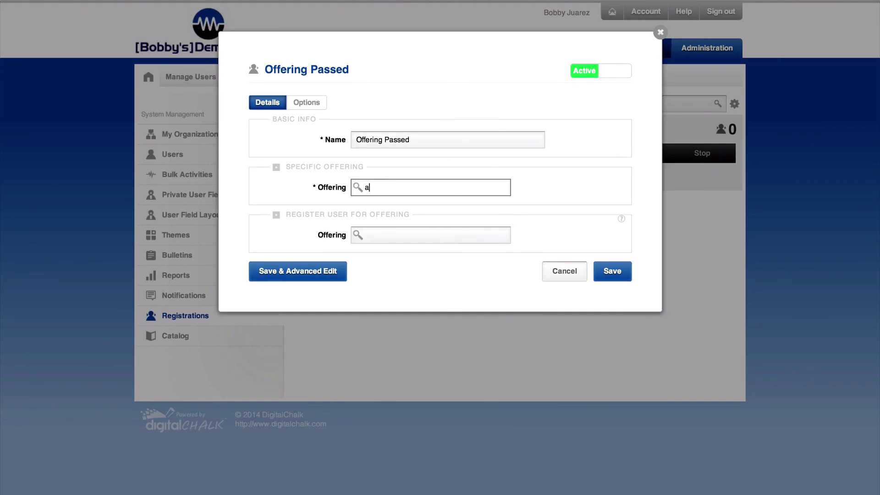
click(392, 287)
click(396, 235)
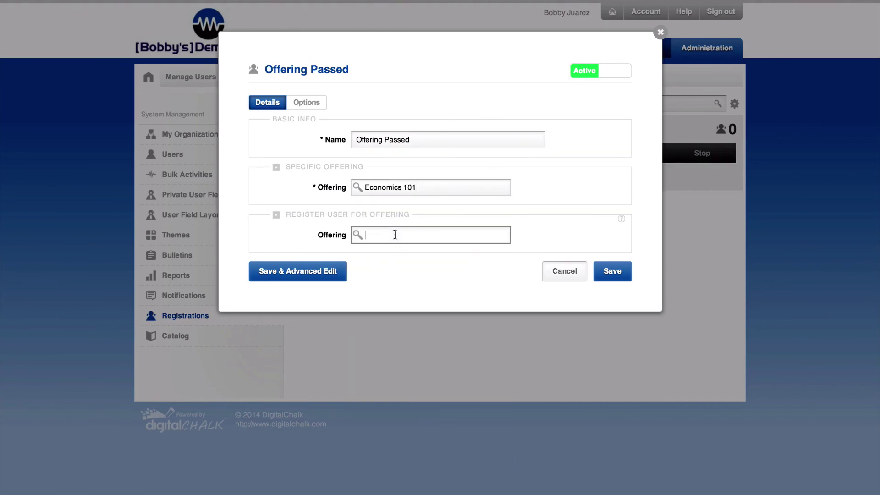
text(e)
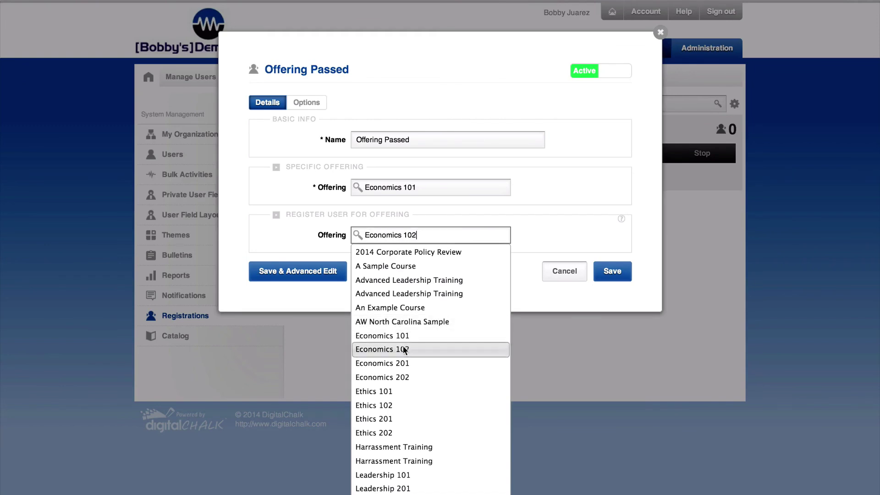
click(403, 346)
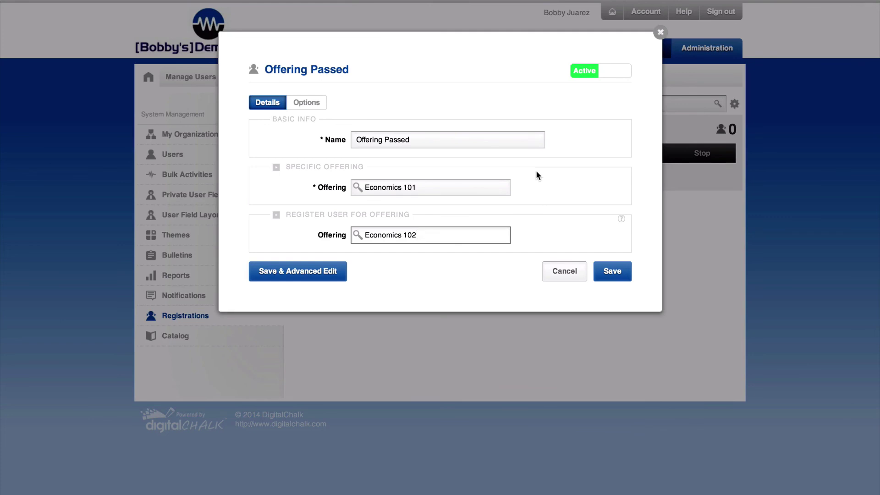
click(660, 32)
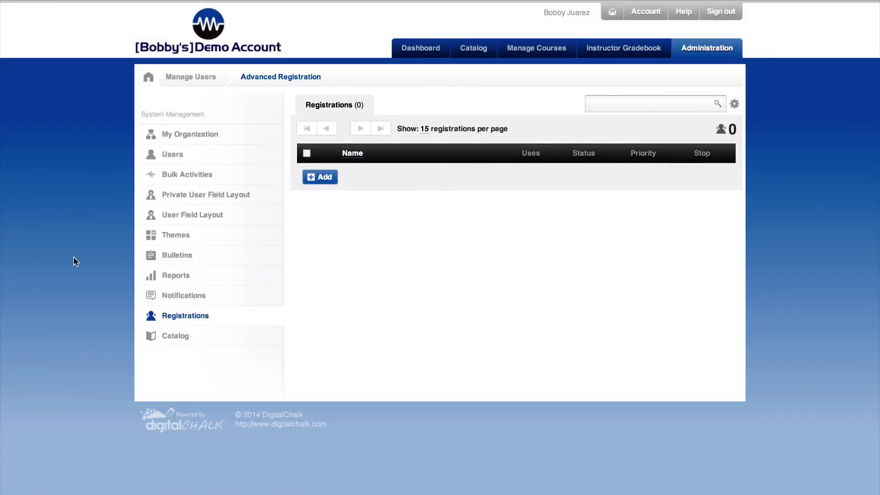
click(182, 336)
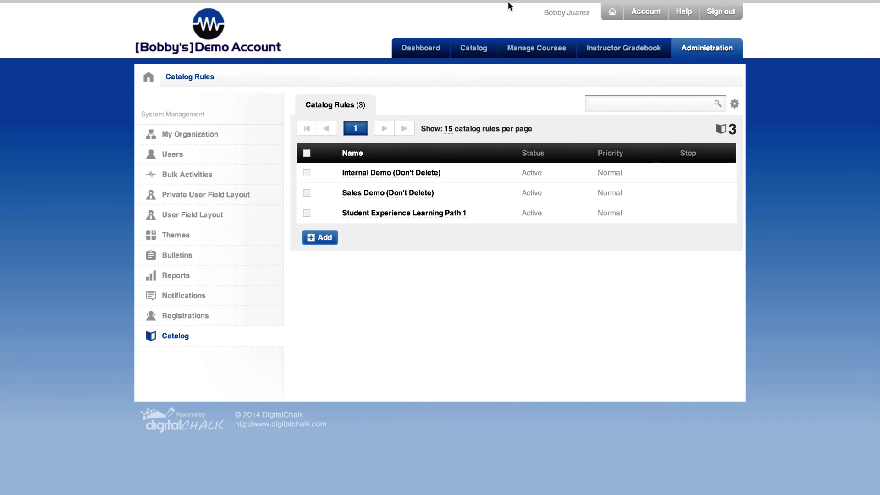
- Browse the course catalog categories, then go to the Administration themes list
click(478, 53)
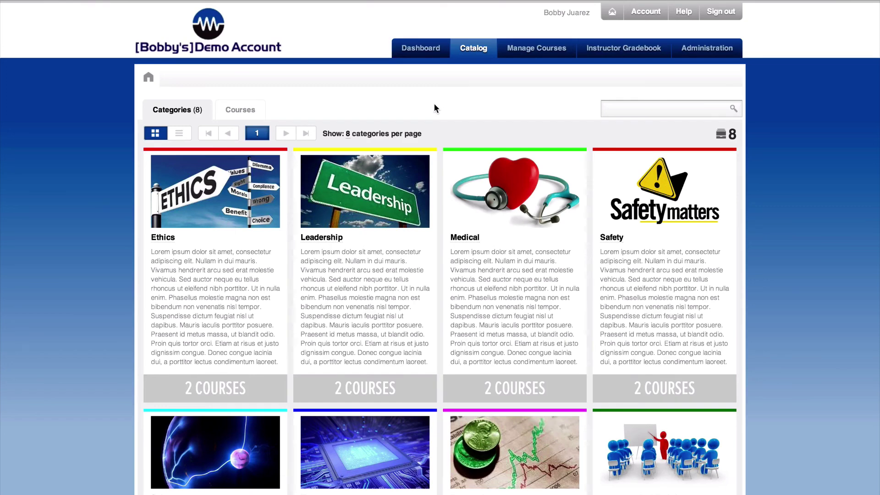
click(704, 51)
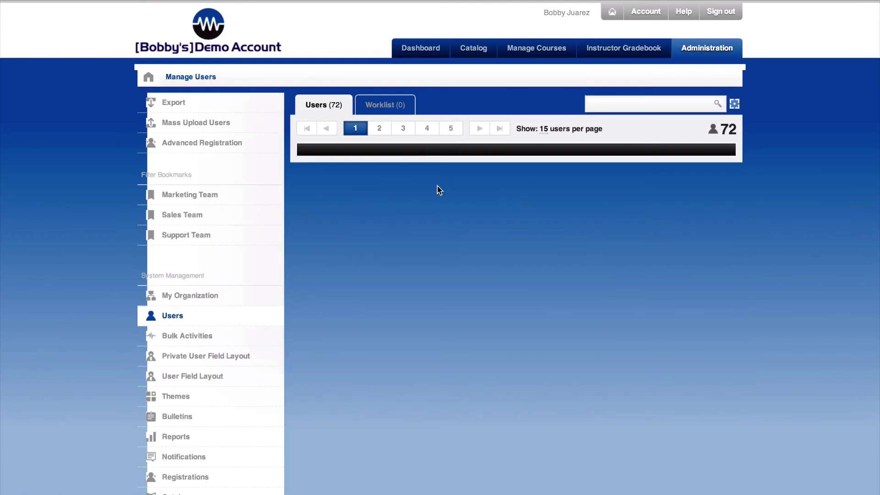
click(177, 397)
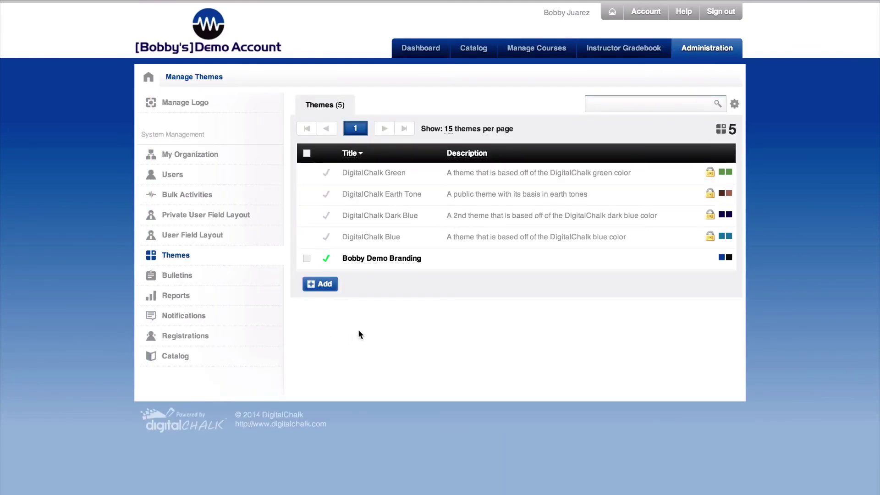
- Try DigitalChalk Green, restore the custom demo branding theme, abandon a new theme, and view the logo
click(327, 175)
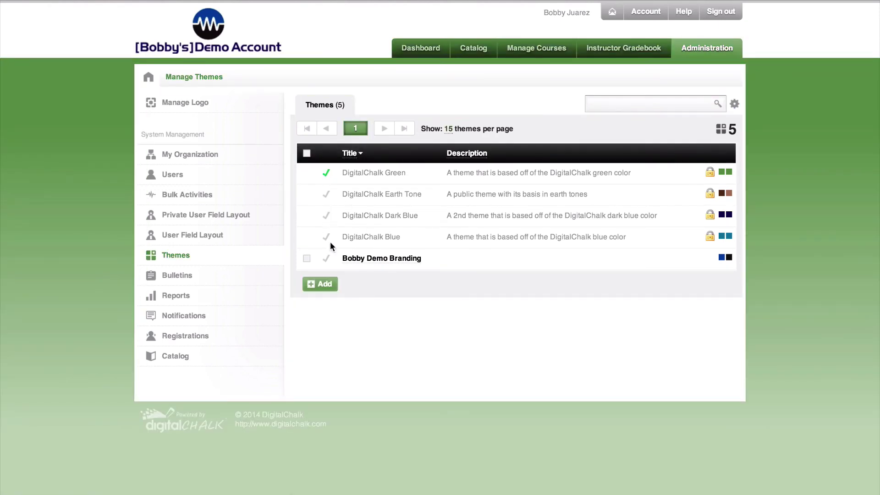
click(327, 260)
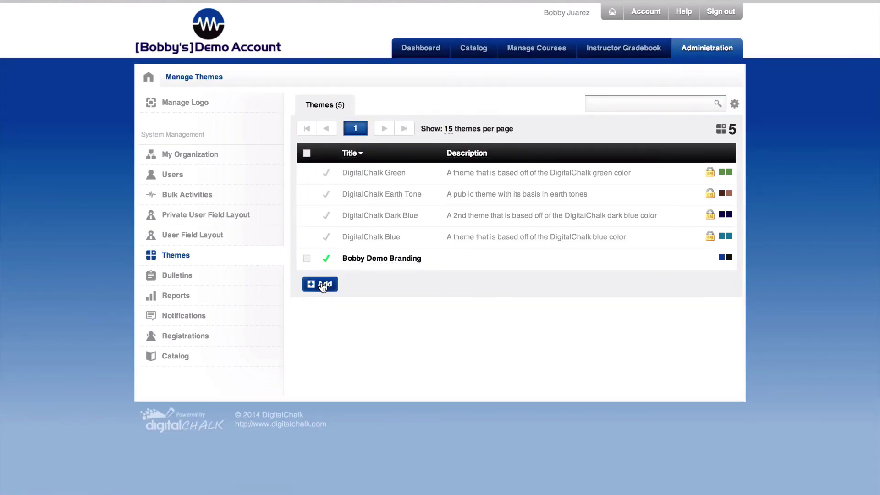
click(321, 284)
click(384, 132)
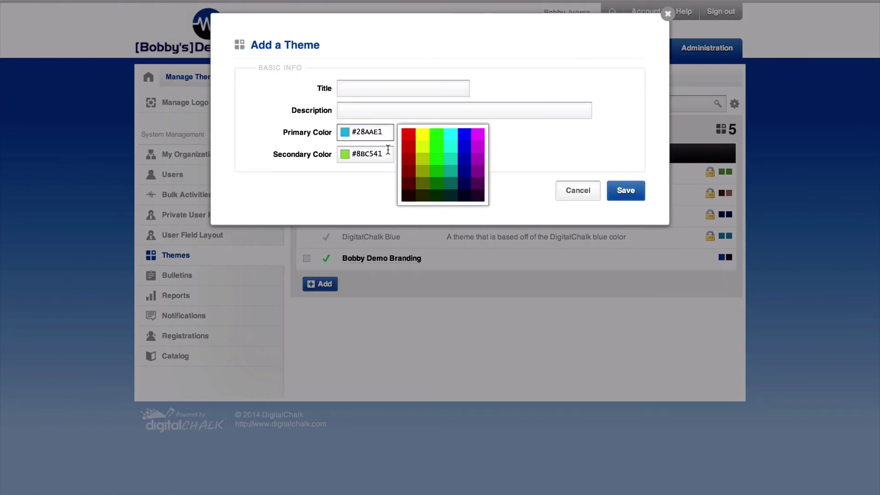
click(566, 190)
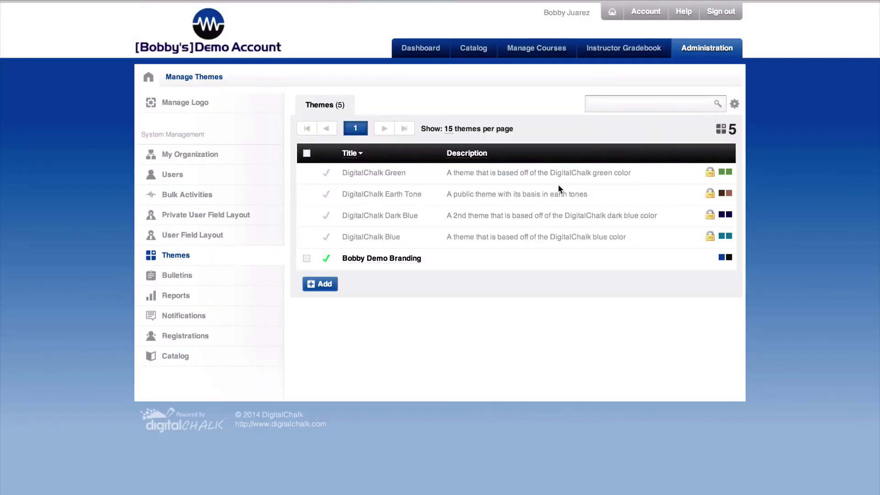
click(196, 105)
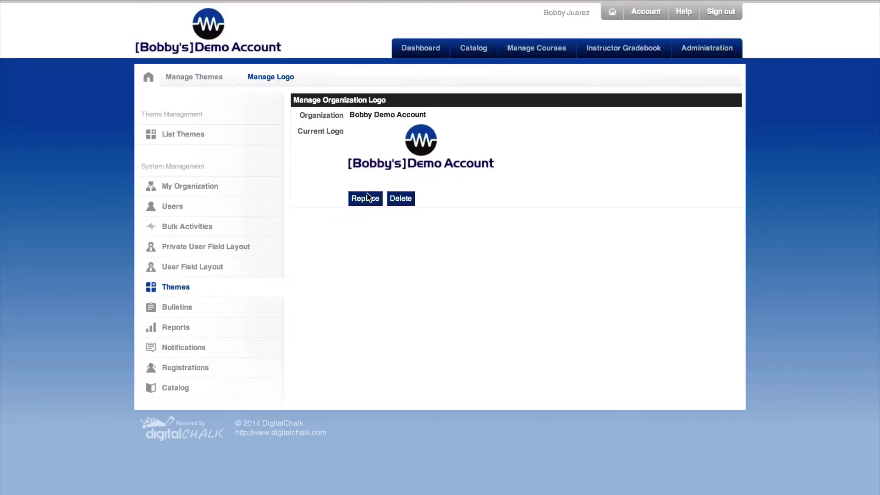